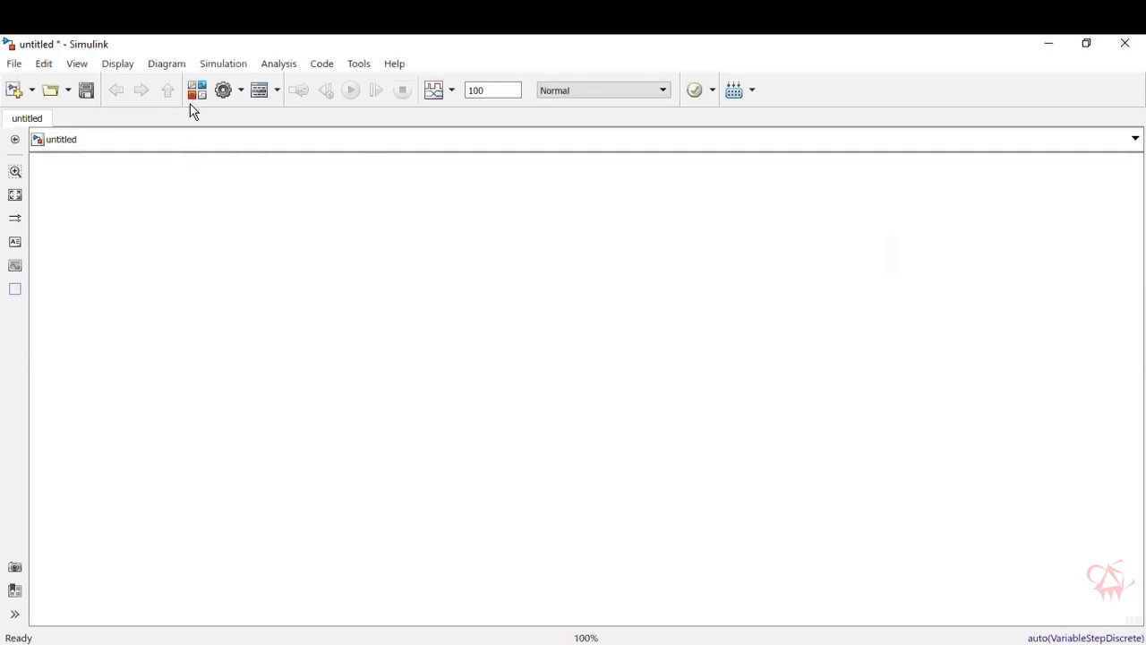
Step: Search the block library for "bernoulli" and add the Bernoulli Binary Generator block to the untitled model
{"action": "left_click", "coordinate": [196, 89]}
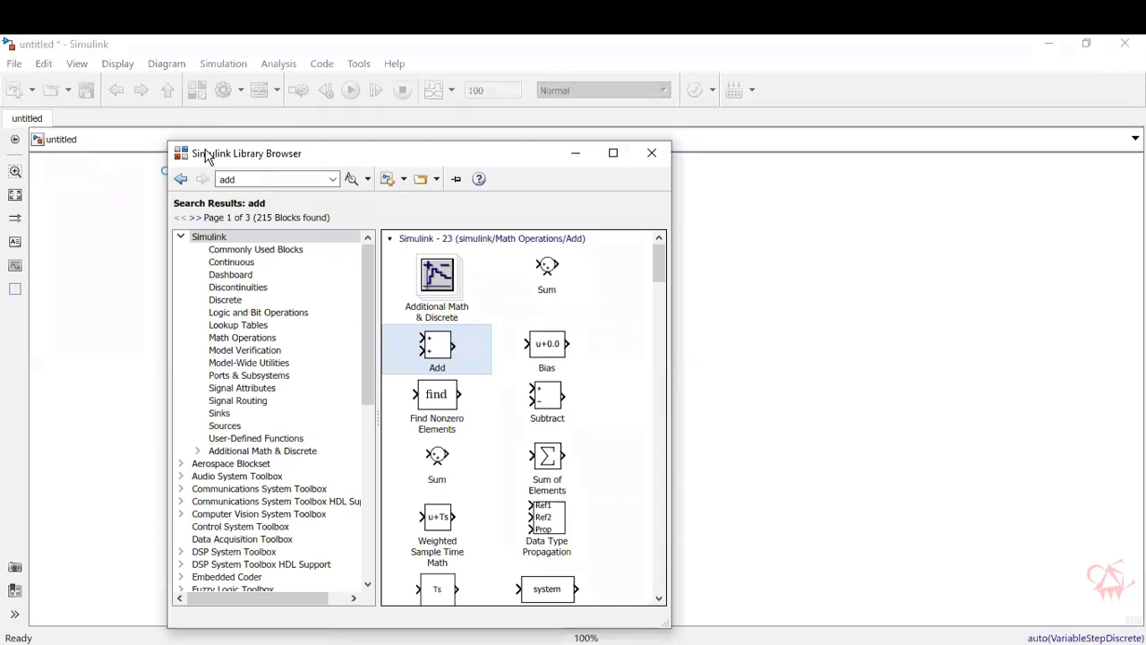
{"action": "double_click", "coordinate": [235, 179]}
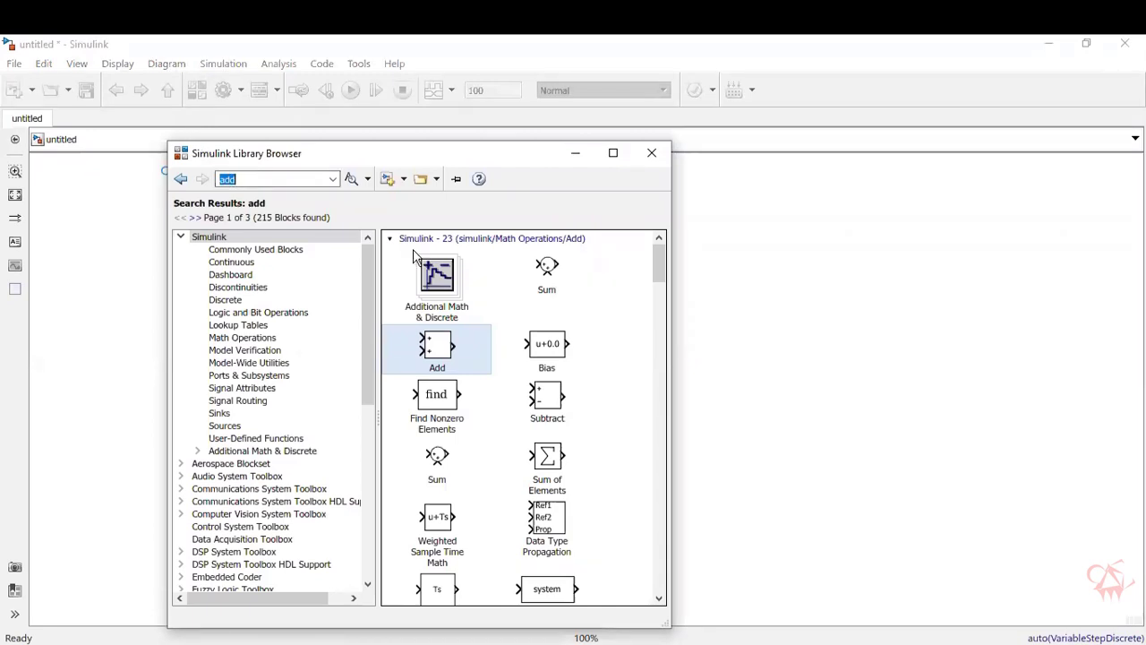
{"action": "type", "text": "bernou"}
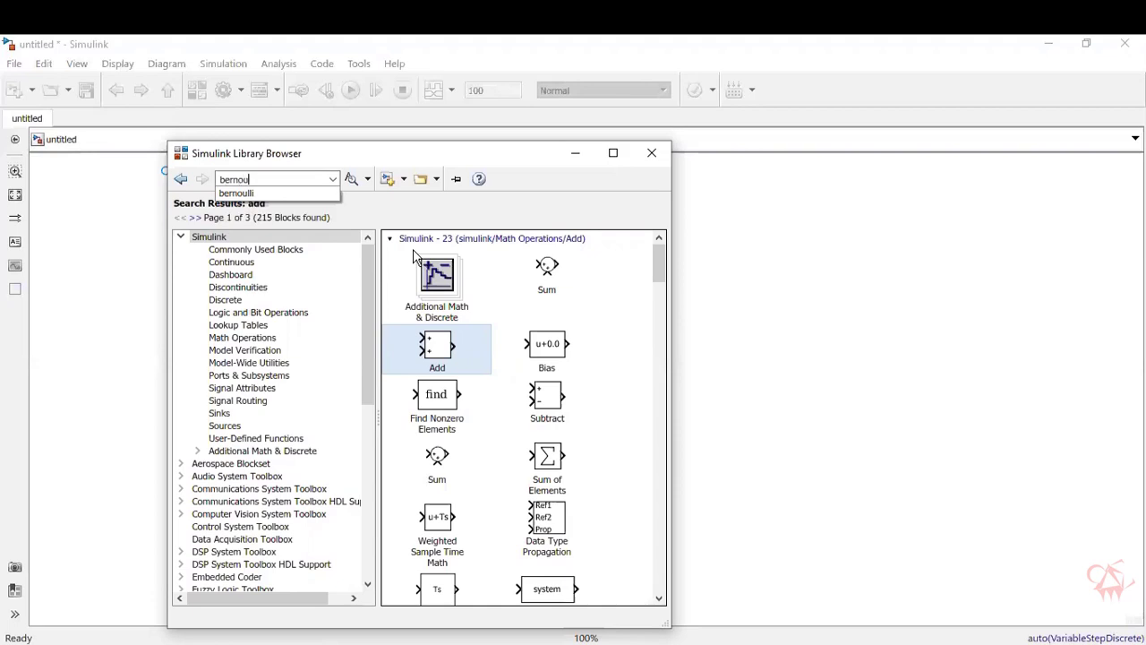
{"action": "type", "text": "lli"}
{"action": "key", "text": "Return"}
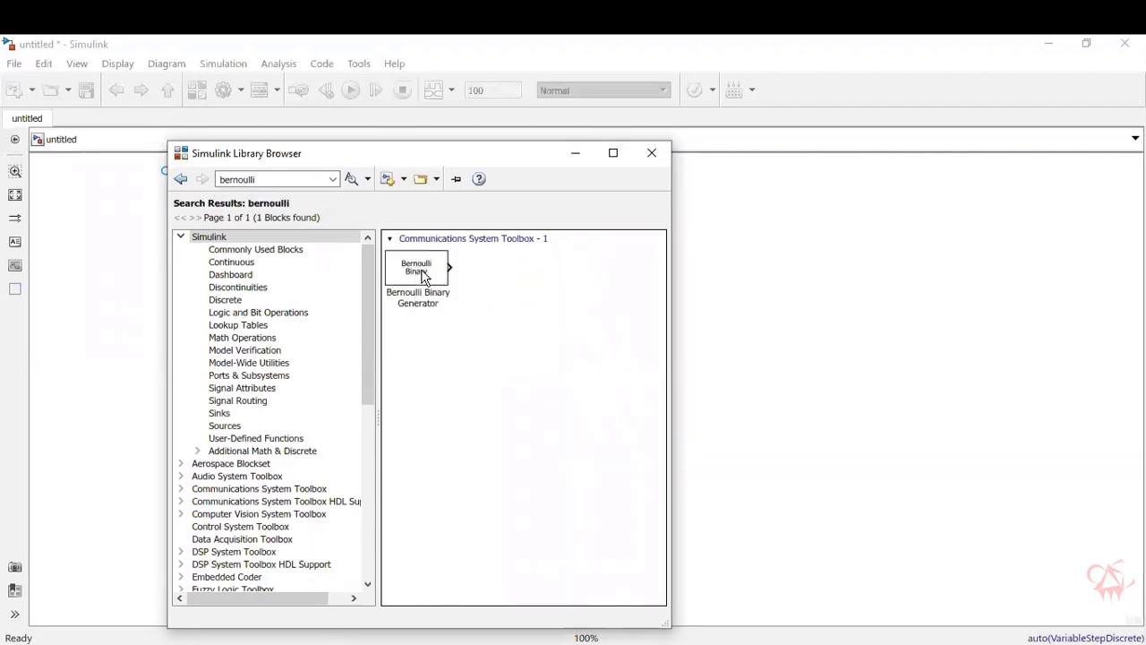
{"action": "left_click", "coordinate": [423, 276]}
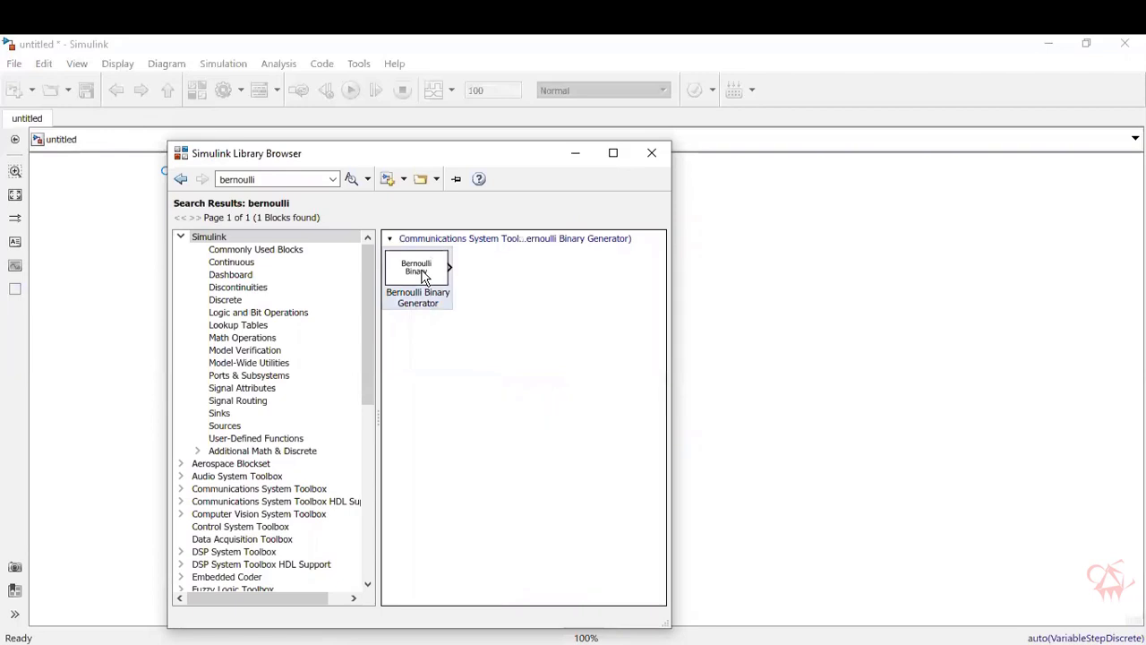
{"action": "right_click", "coordinate": [424, 278]}
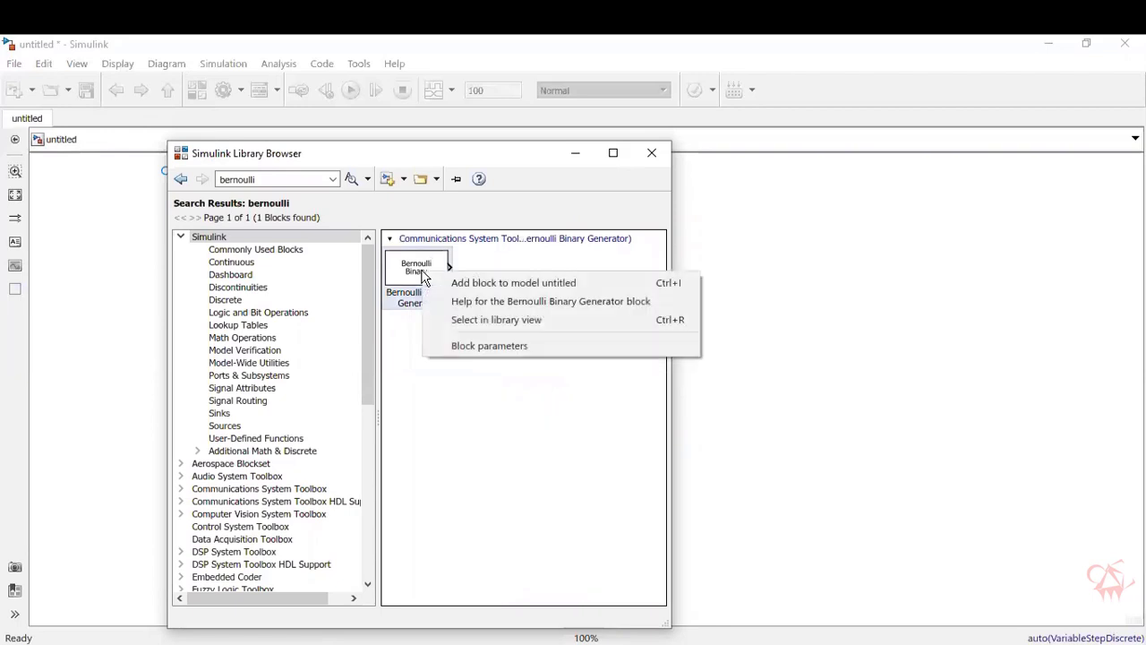
{"action": "left_click", "coordinate": [478, 282]}
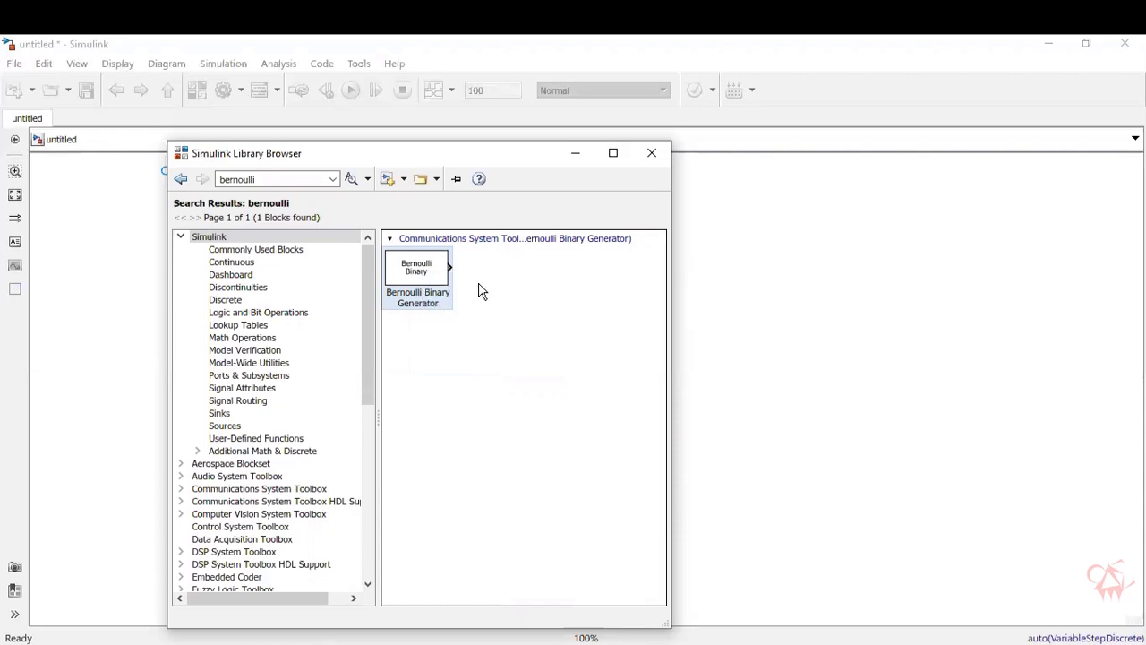
Step: Dismiss the library browser and move the Bernoulli Binary Generator from mid-canvas to the left part of the model
{"action": "left_click", "coordinate": [577, 157]}
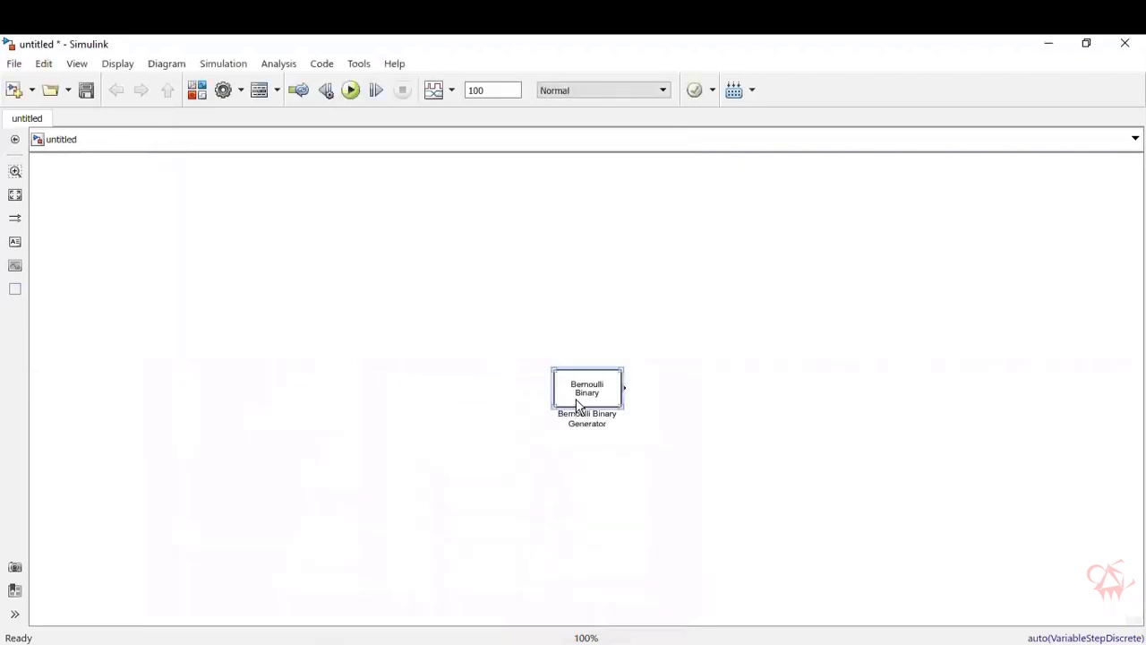
{"action": "left_click_drag", "start_coordinate": [576, 399], "coordinate": [215, 361]}
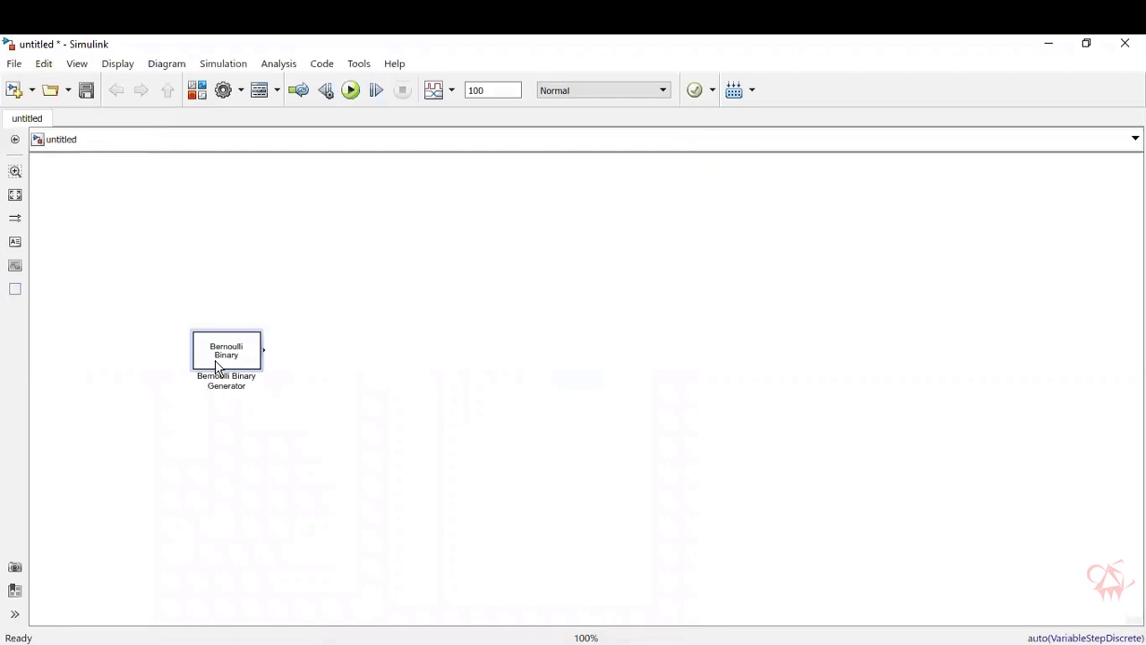
{"action": "left_click", "coordinate": [251, 314]}
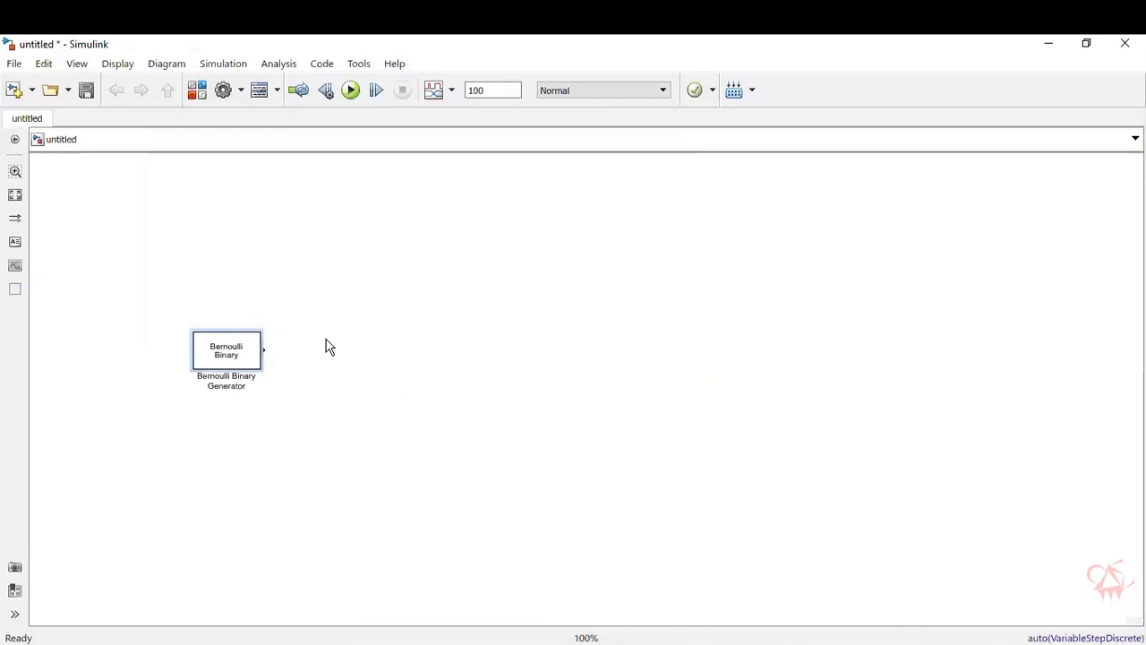
Step: Find the Simulink Switch block in the library and place it to the right of the Bernoulli Binary Generator
{"action": "left_click", "coordinate": [205, 94]}
{"action": "double_click", "coordinate": [279, 182]}
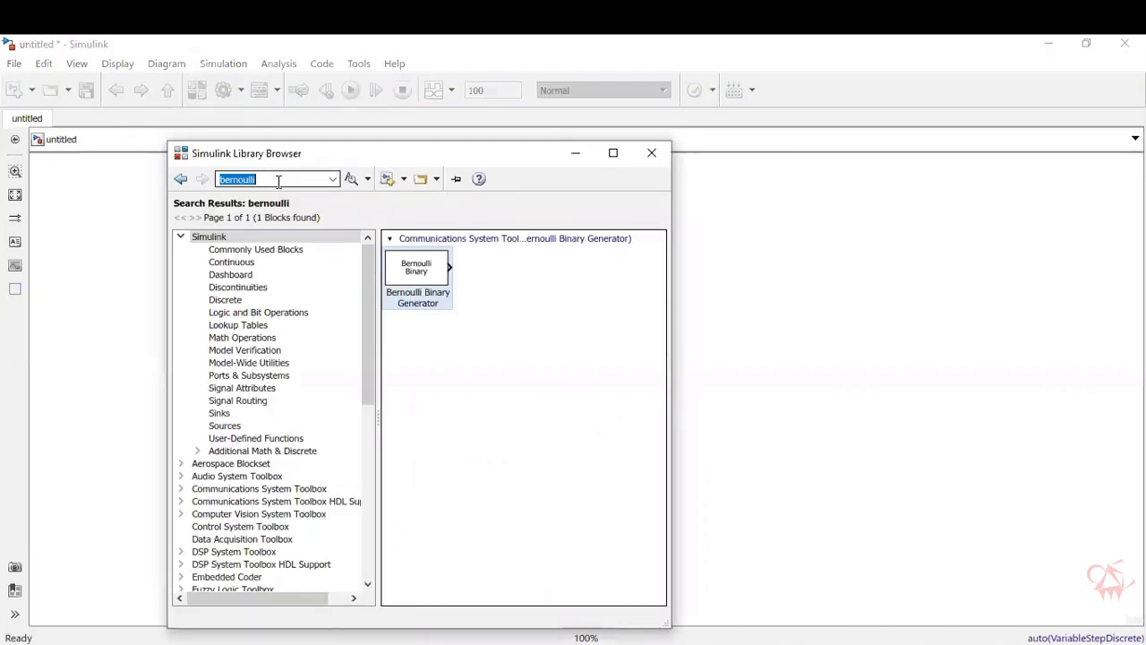
{"action": "type", "text": "switch"}
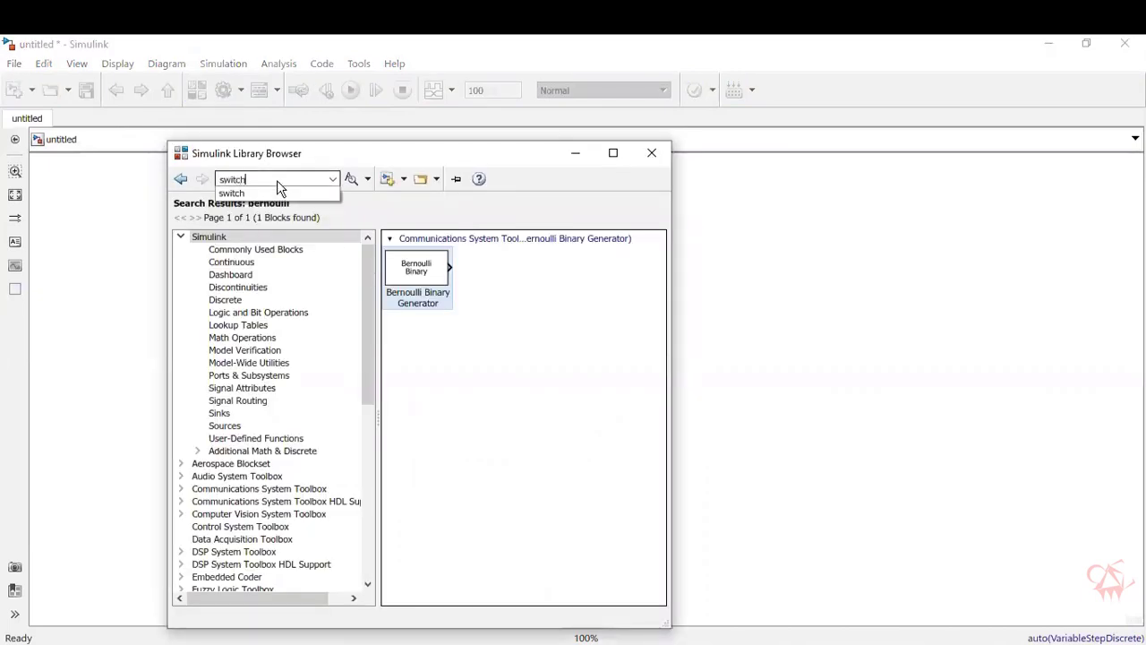
{"action": "key", "text": "Return"}
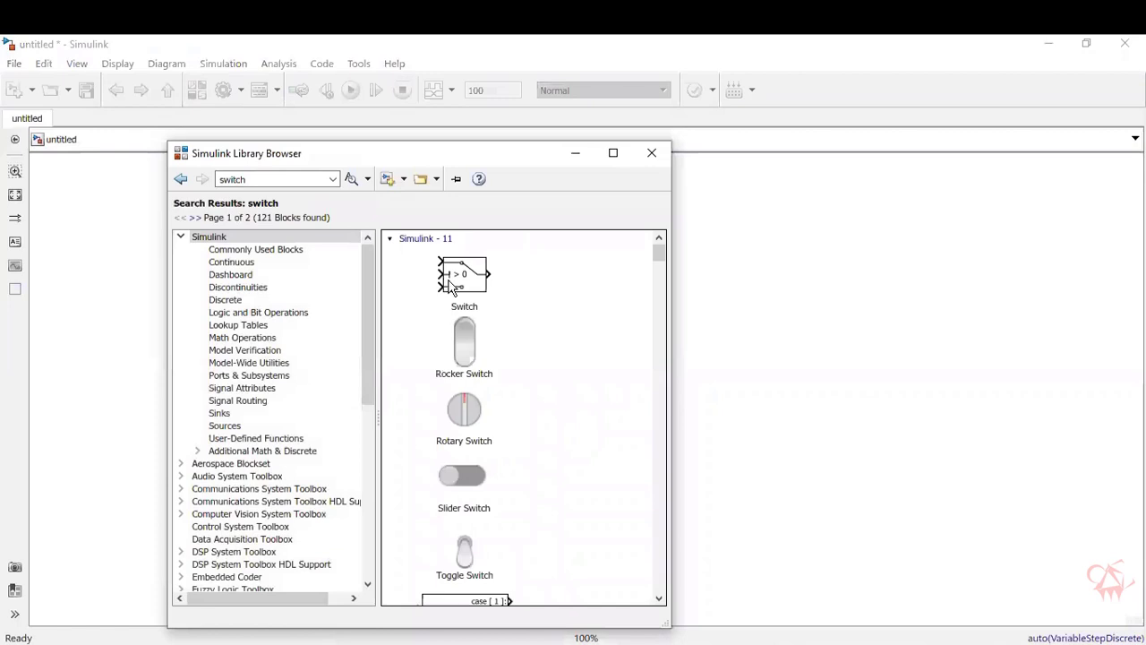
{"action": "left_click", "coordinate": [450, 285]}
{"action": "left_click_drag", "start_coordinate": [450, 285], "coordinate": [369, 360]}
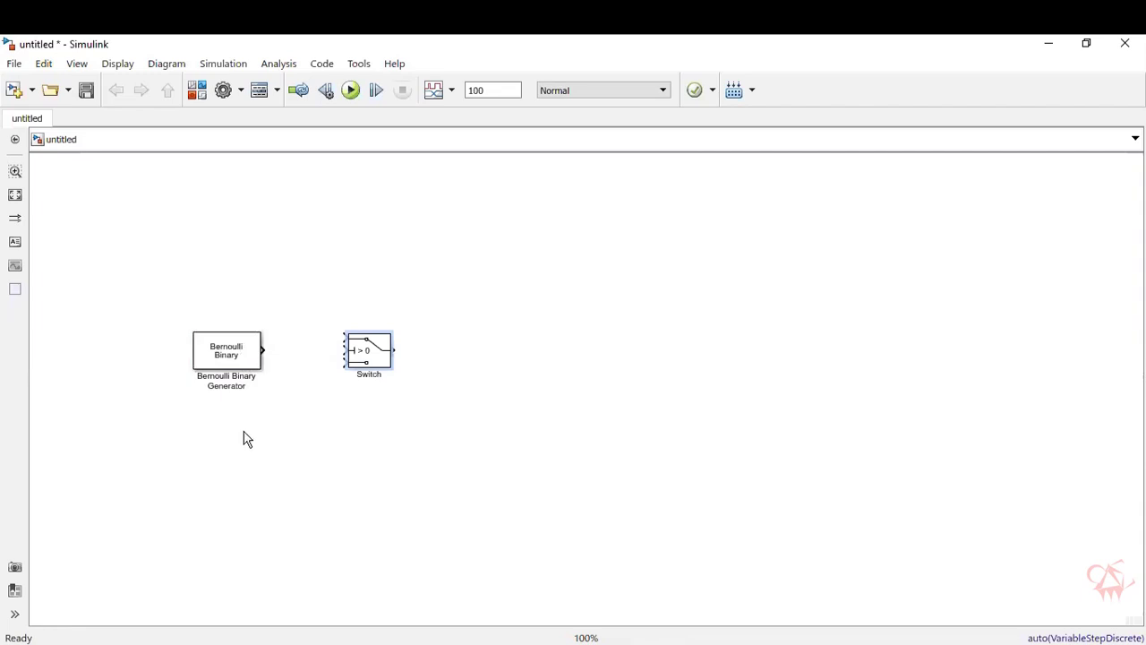
Step: Find the Constant block in the library and place it above the Bernoulli Binary Generator
{"action": "left_click", "coordinate": [199, 98]}
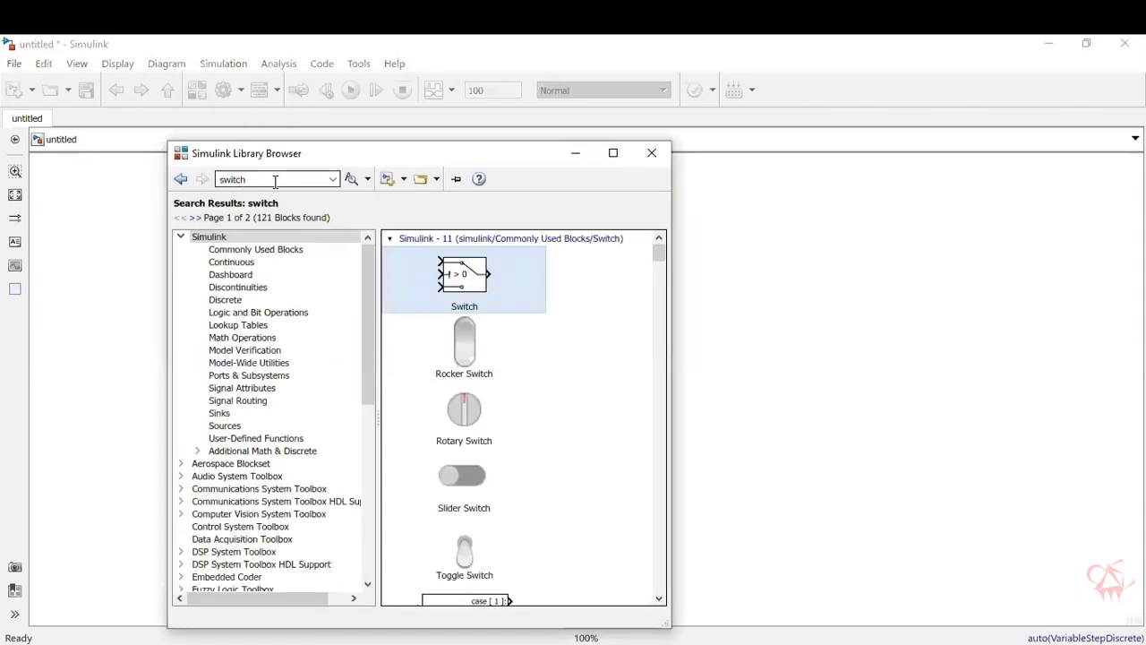
{"action": "left_click", "coordinate": [275, 180]}
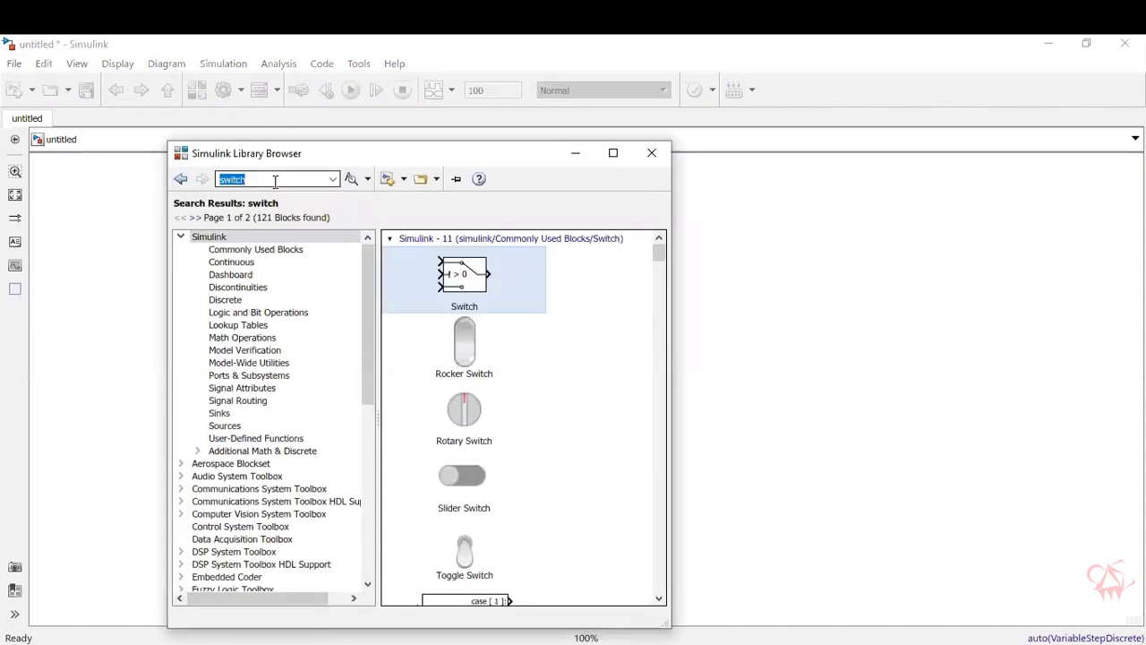
{"action": "type", "text": "constant"}
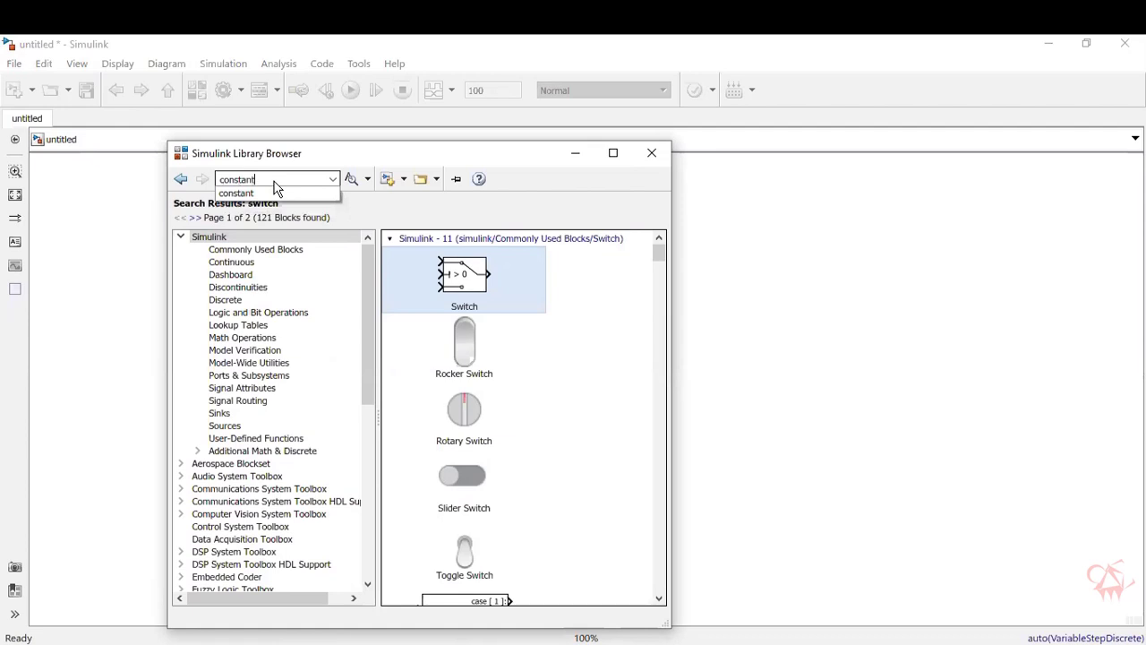
{"action": "key", "text": "Return"}
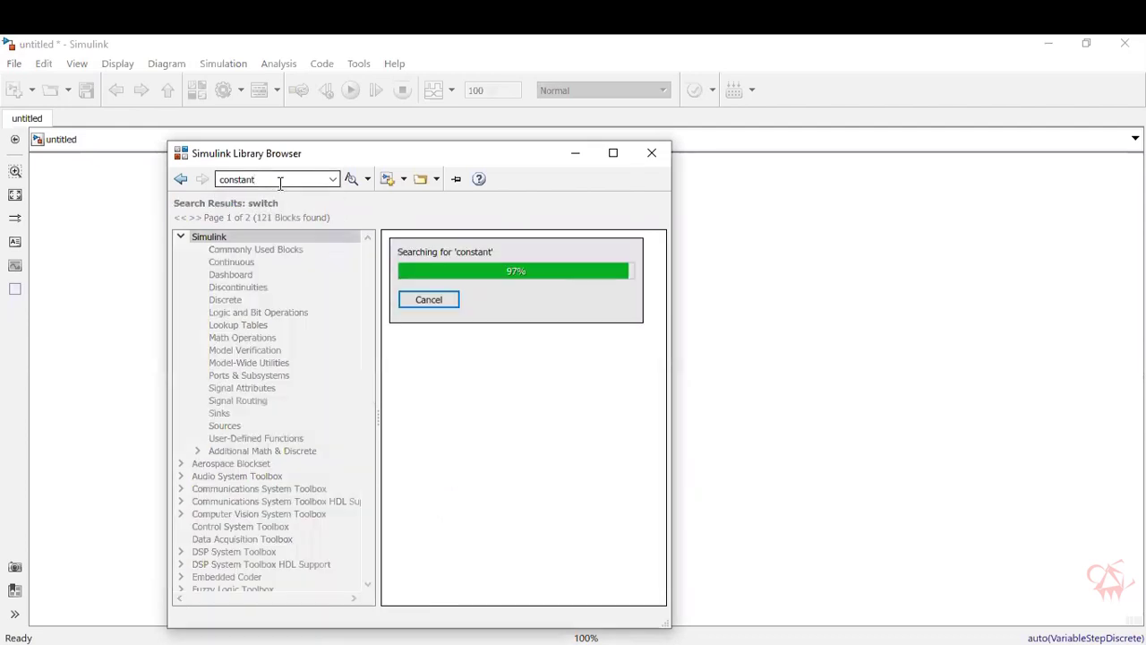
{"action": "left_click", "coordinate": [437, 273]}
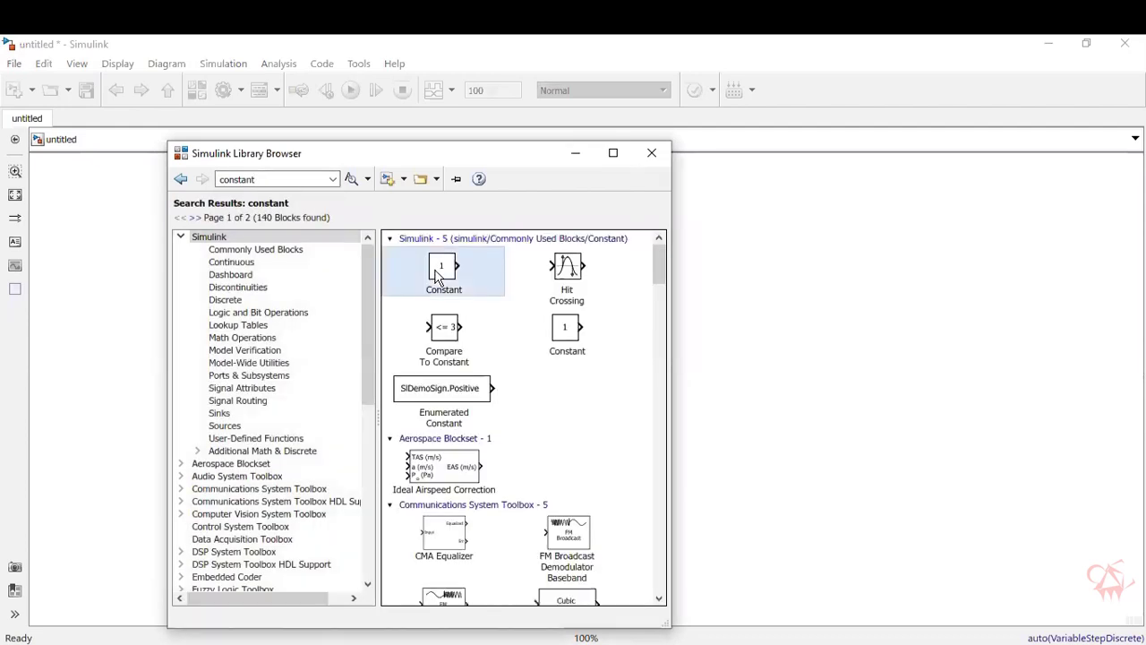
{"action": "left_click_drag", "start_coordinate": [437, 273], "coordinate": [256, 260]}
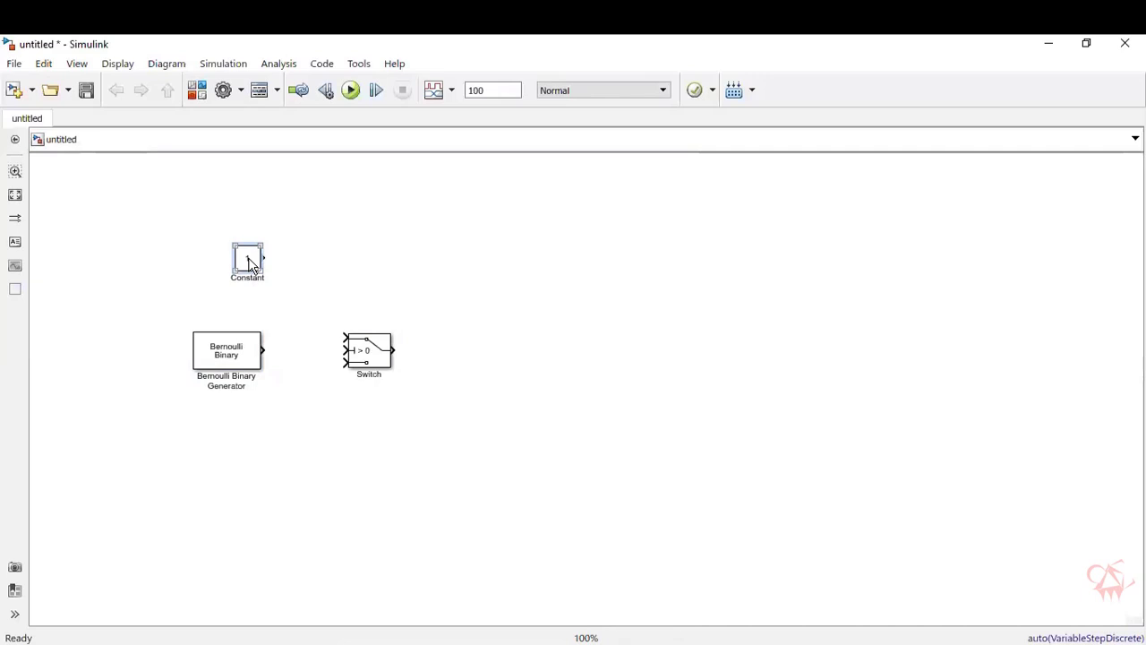
Step: Duplicate the Constant block below the Bernoulli Binary Generator and set the copy's constant value to -1
{"action": "left_click_drag", "start_coordinate": [248, 261], "coordinate": [244, 461]}
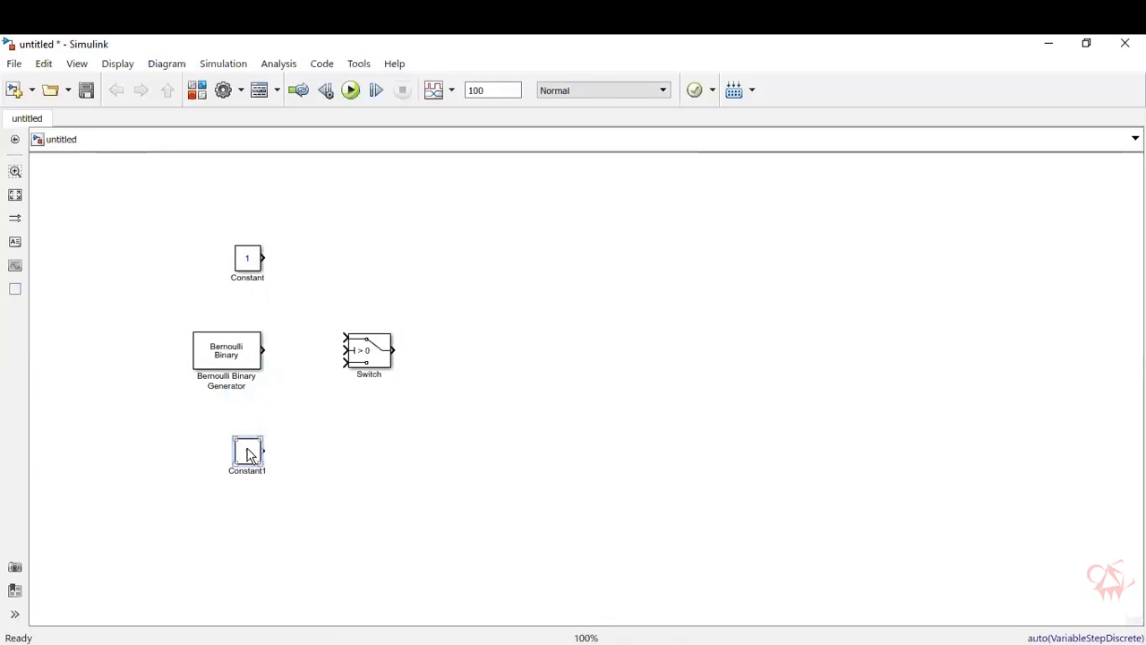
{"action": "double_click", "coordinate": [248, 454]}
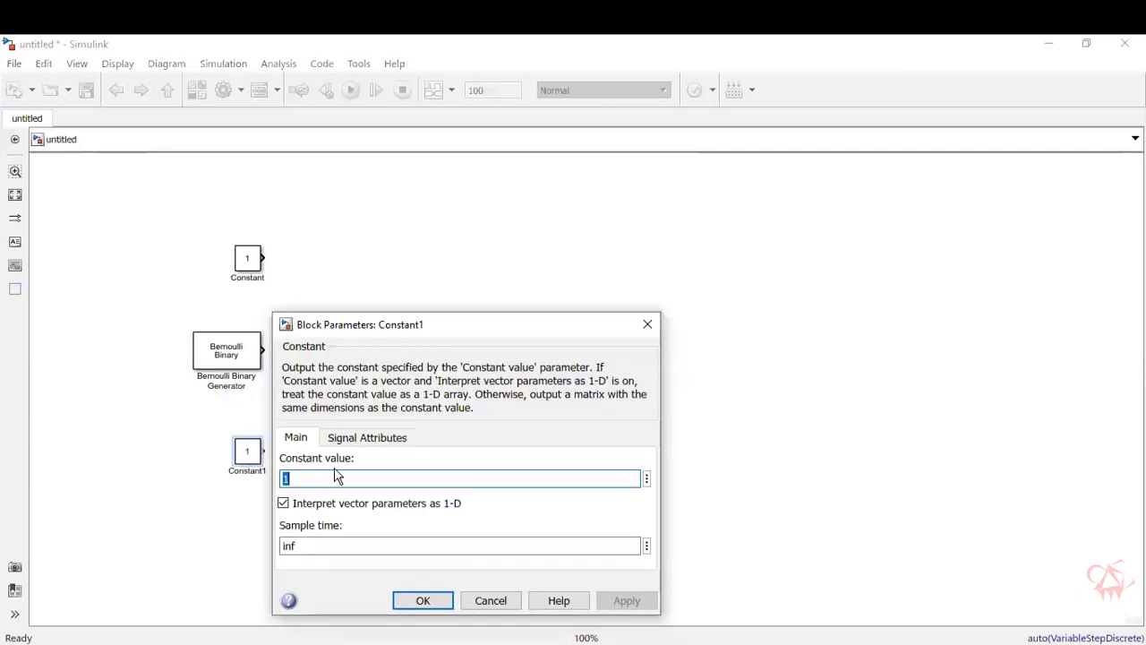
{"action": "key", "text": "BackSpace"}
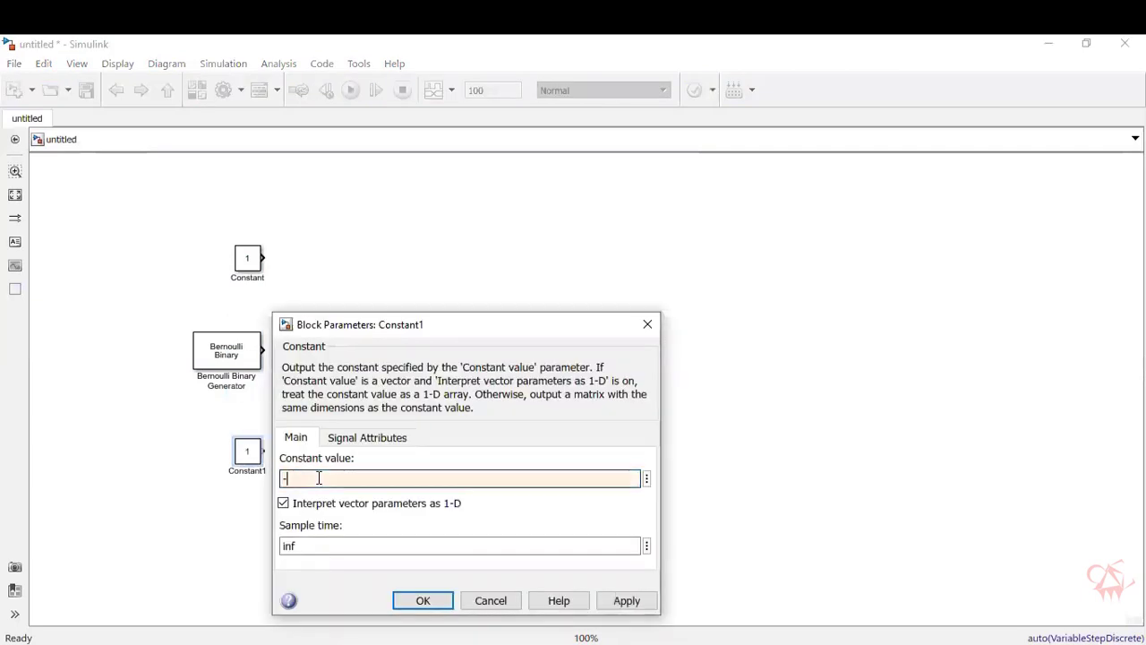
{"action": "type", "text": "-1"}
{"action": "key", "text": "Return"}
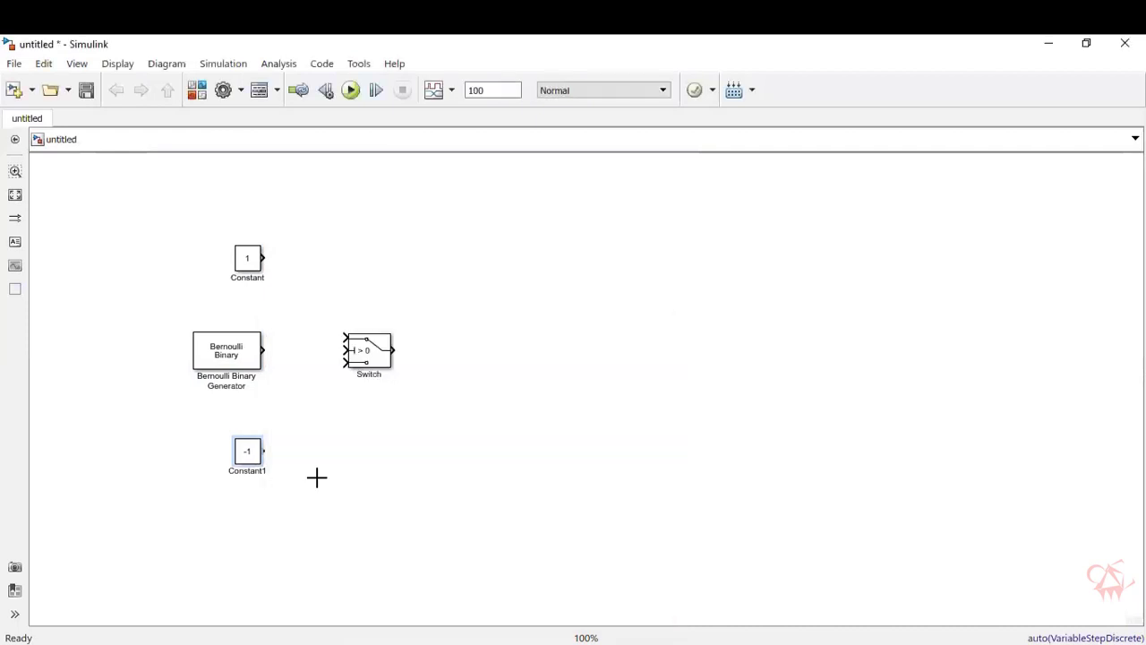
{"action": "left_click", "coordinate": [248, 458]}
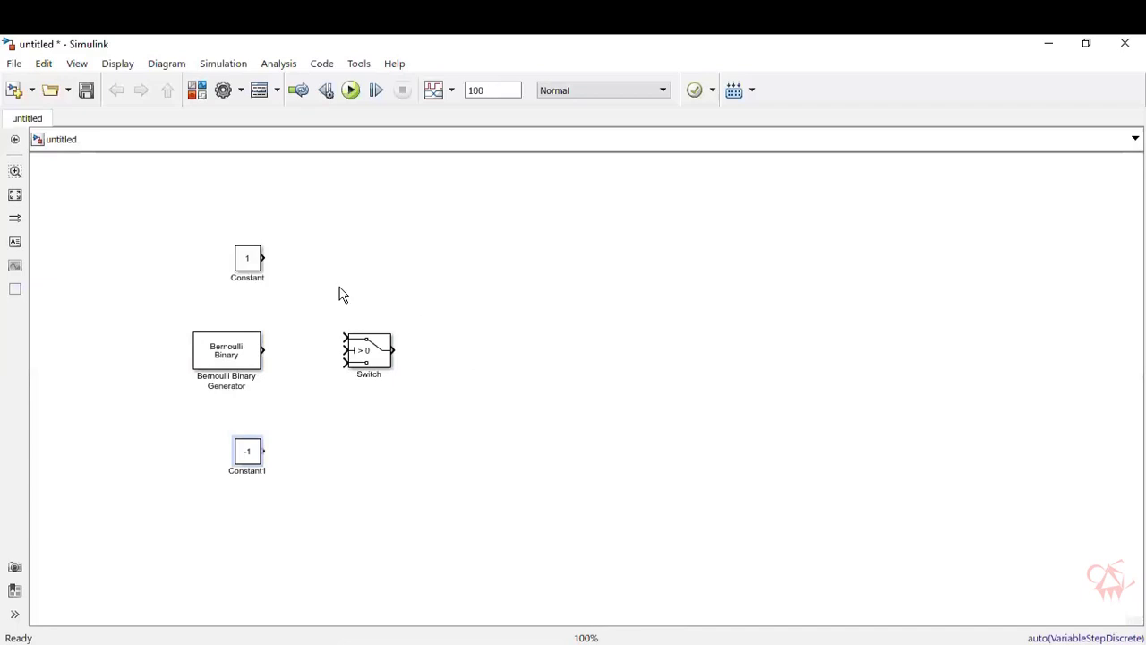
Step: Find the Communications System Toolbox Eye Diagram block in the library and place it to the right of the Switch
{"action": "left_click", "coordinate": [197, 91]}
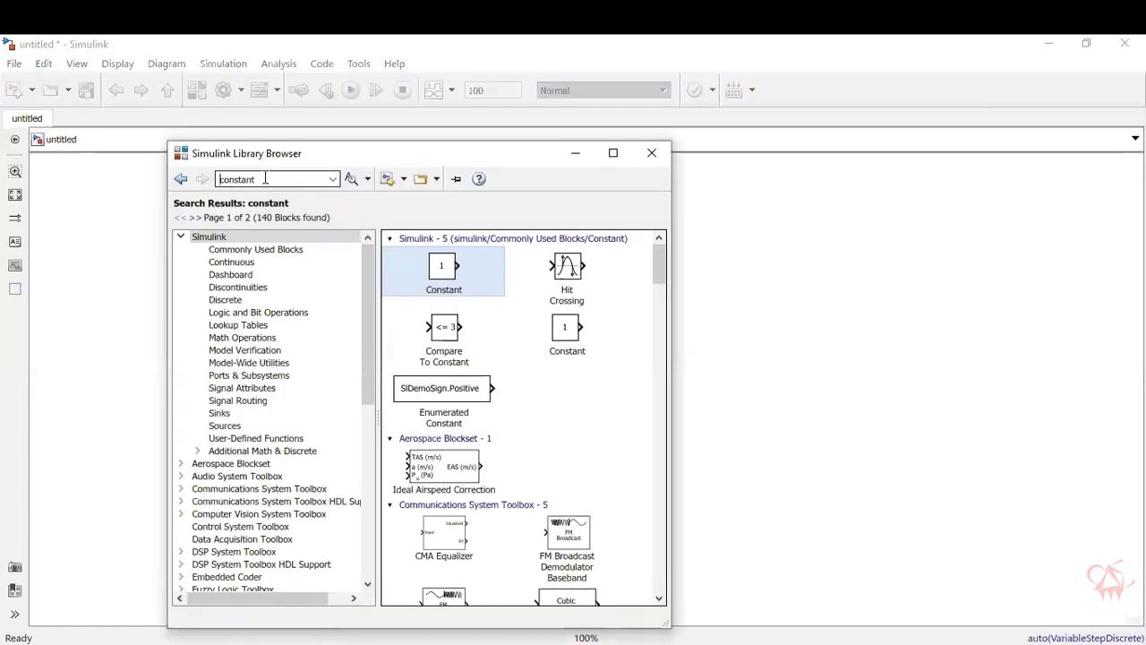
{"action": "double_click", "coordinate": [264, 179]}
{"action": "type", "text": "eye"}
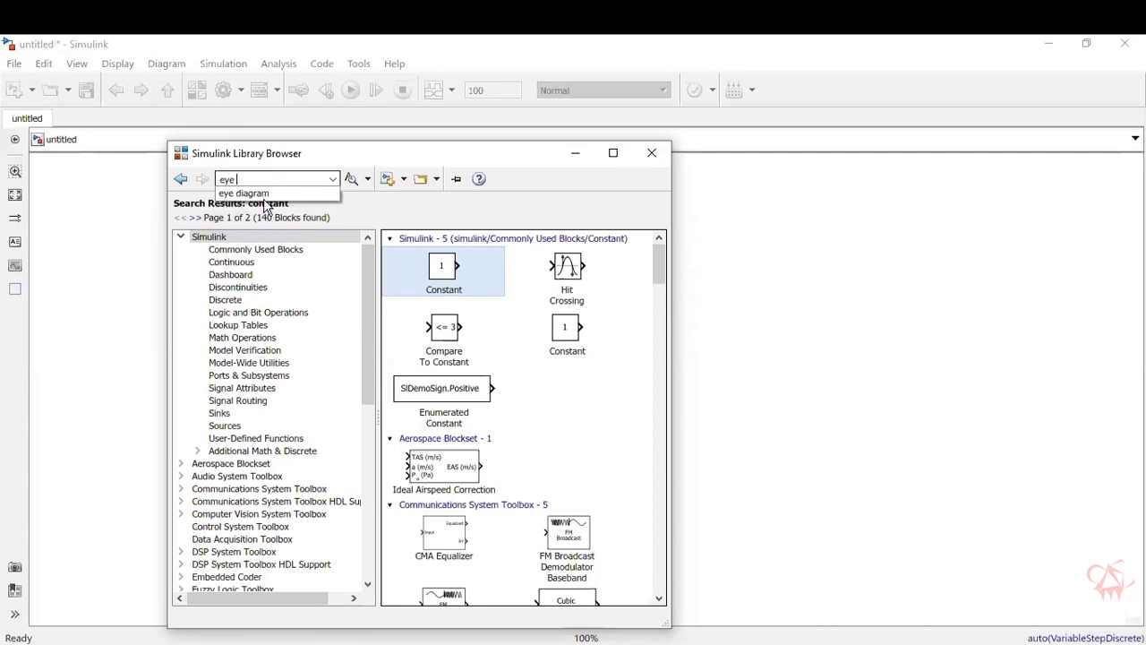
{"action": "left_click", "coordinate": [262, 193]}
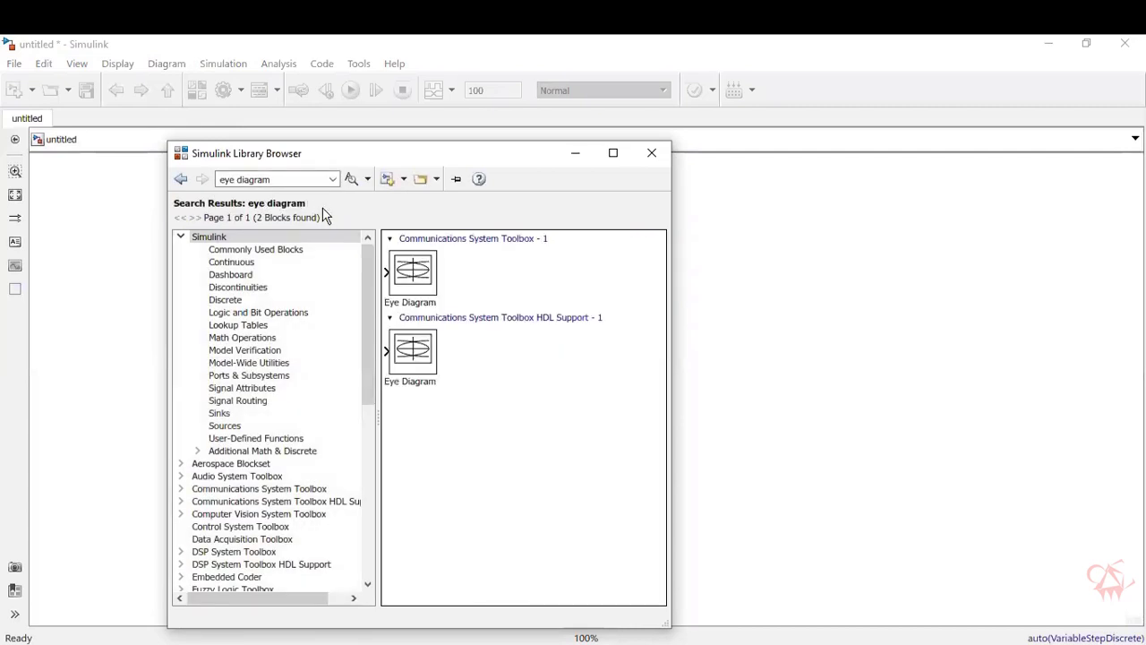
{"action": "left_click", "coordinate": [424, 282]}
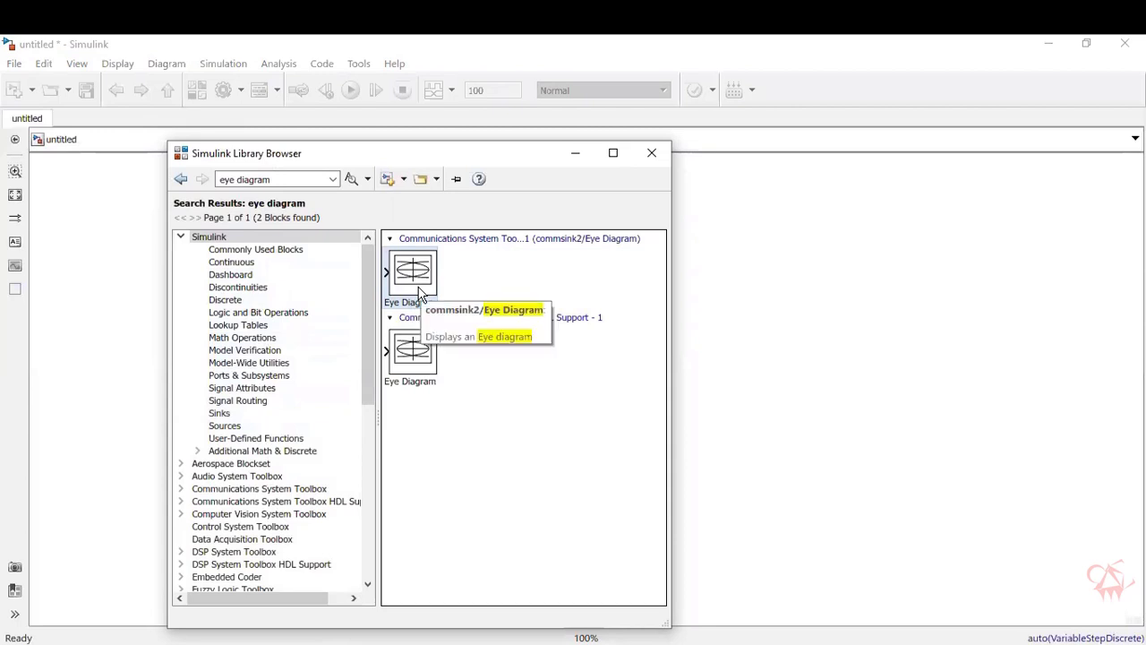
{"action": "left_click_drag", "start_coordinate": [420, 294], "coordinate": [541, 402]}
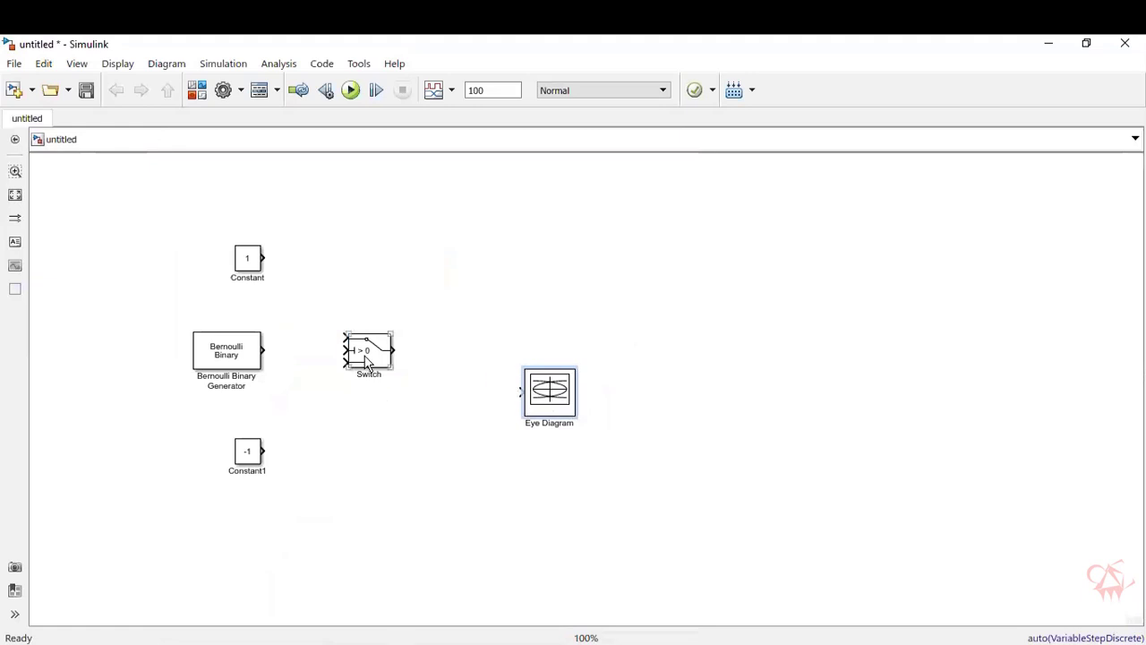
Step: Find the Band-Limited White Noise block in the library and place it below the Switch
{"action": "left_click", "coordinate": [197, 89]}
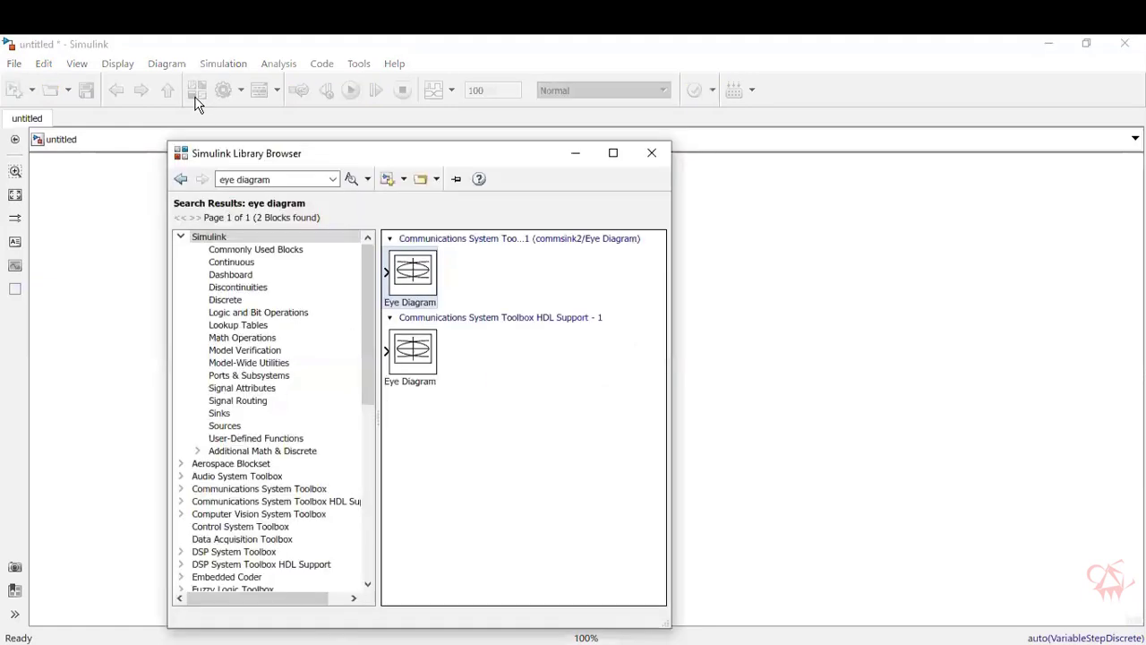
{"action": "triple_click", "coordinate": [284, 178]}
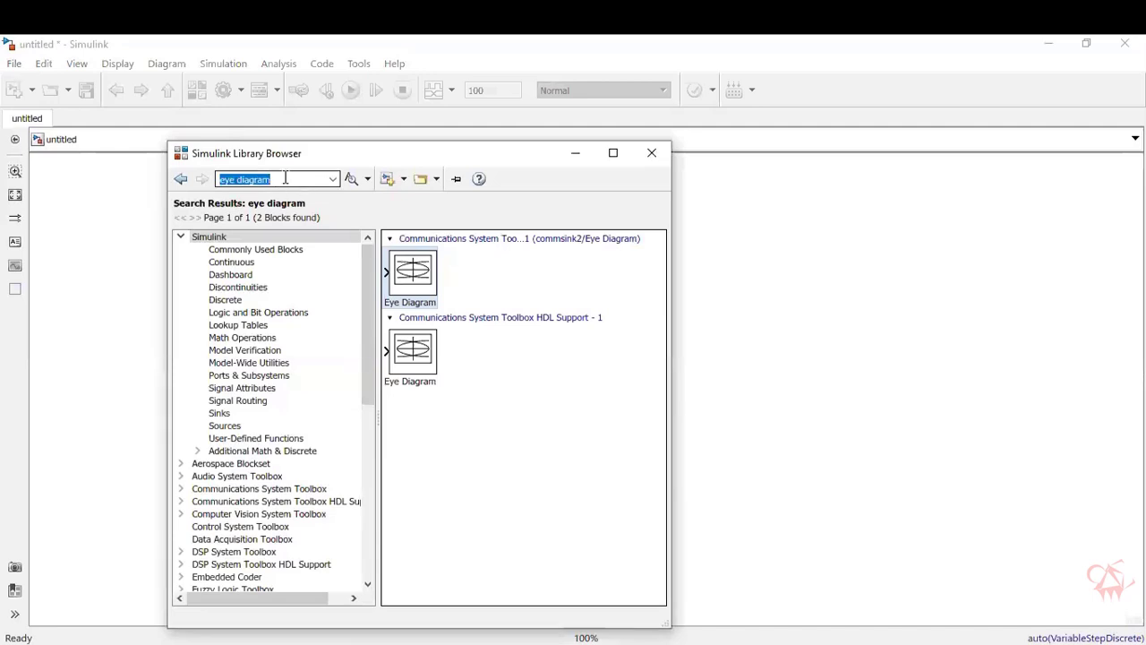
{"action": "type", "text": "noise"}
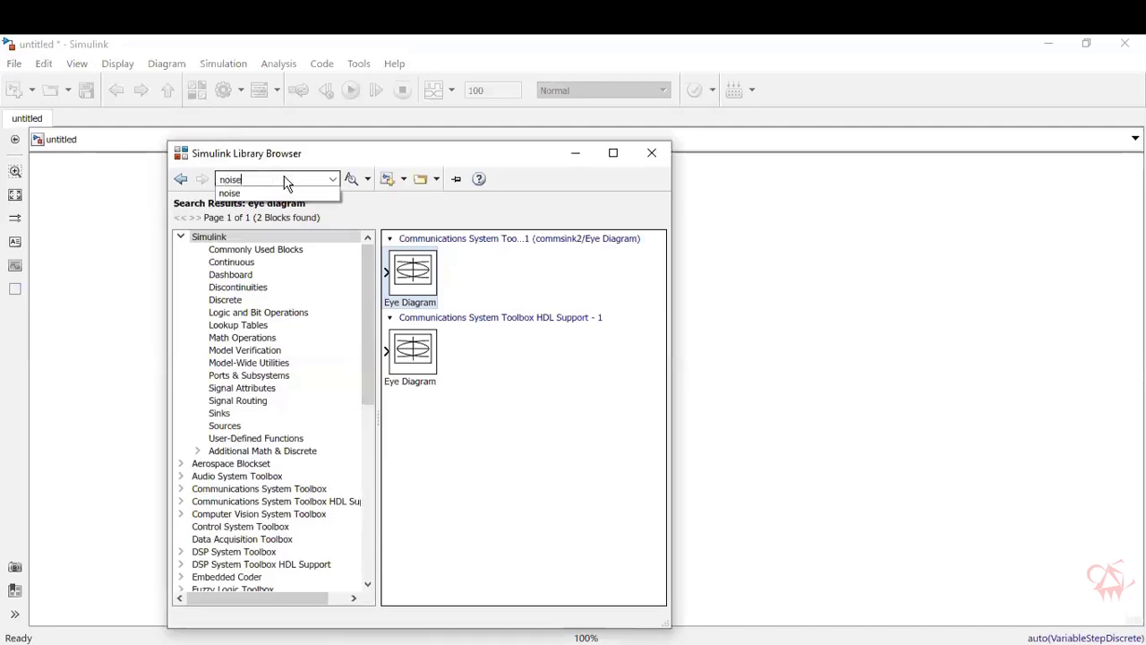
{"action": "key", "text": "Return"}
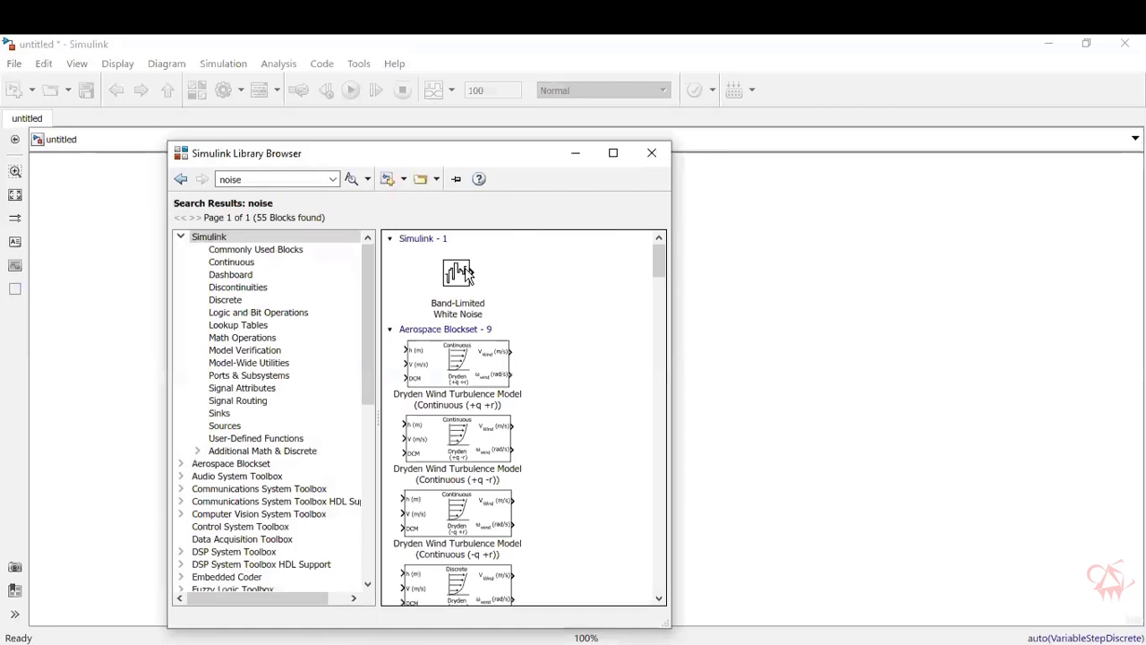
{"action": "left_click", "coordinate": [464, 271]}
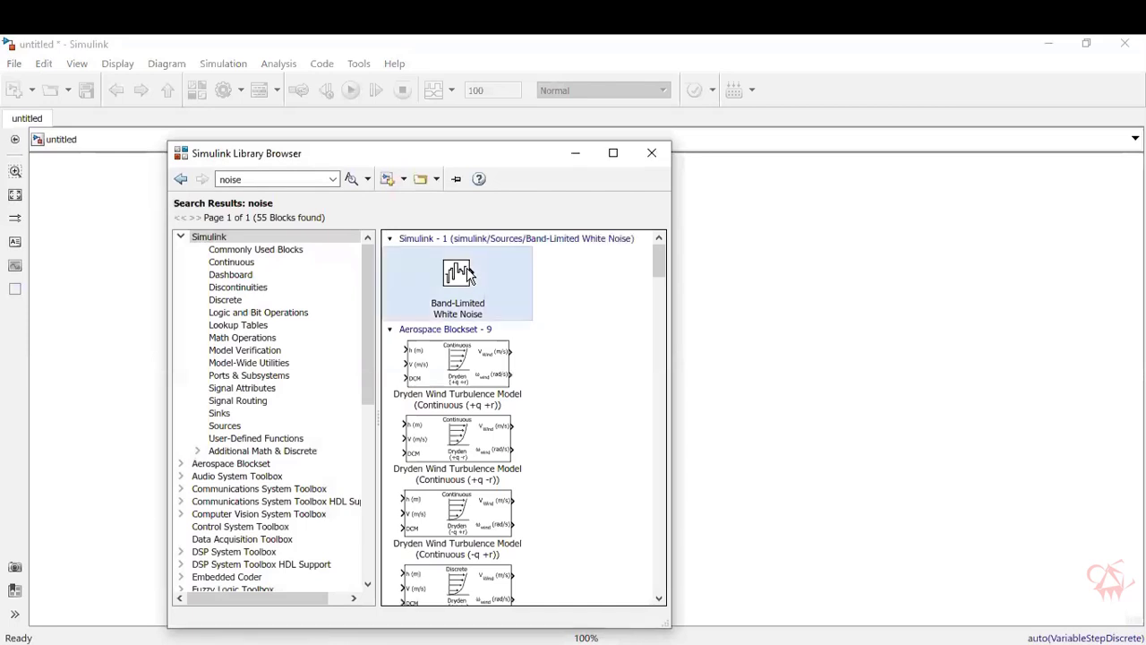
{"action": "left_click_drag", "start_coordinate": [465, 270], "coordinate": [385, 445]}
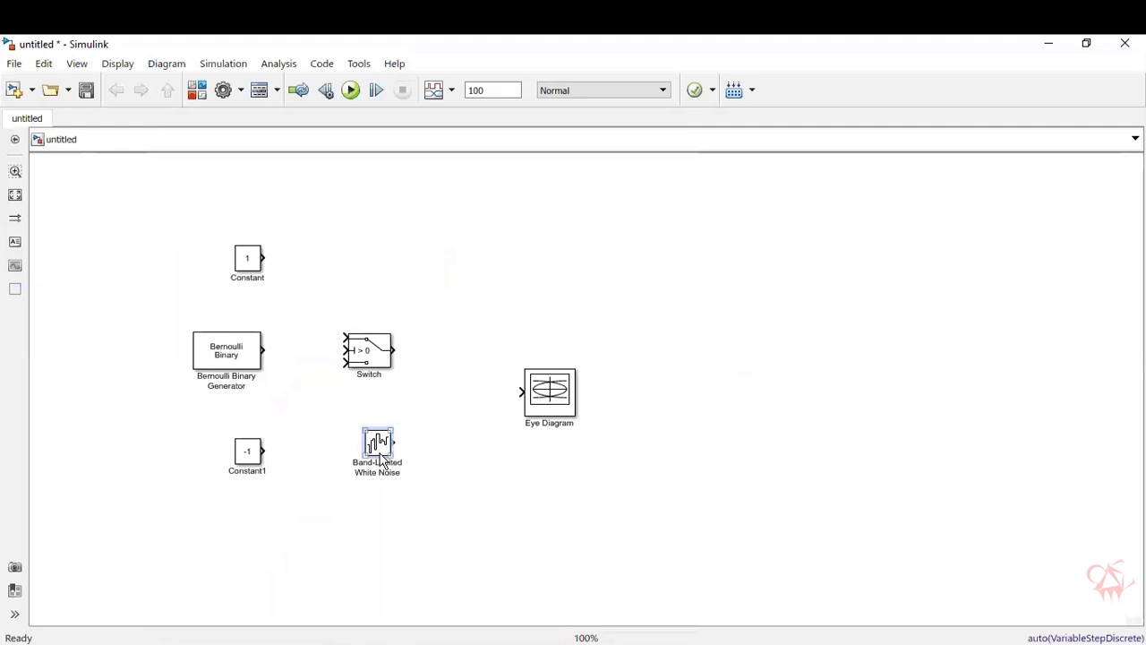
Step: Find the Simulink Add block in the library and place it between the Switch and the Eye Diagram
{"action": "left_click", "coordinate": [199, 95]}
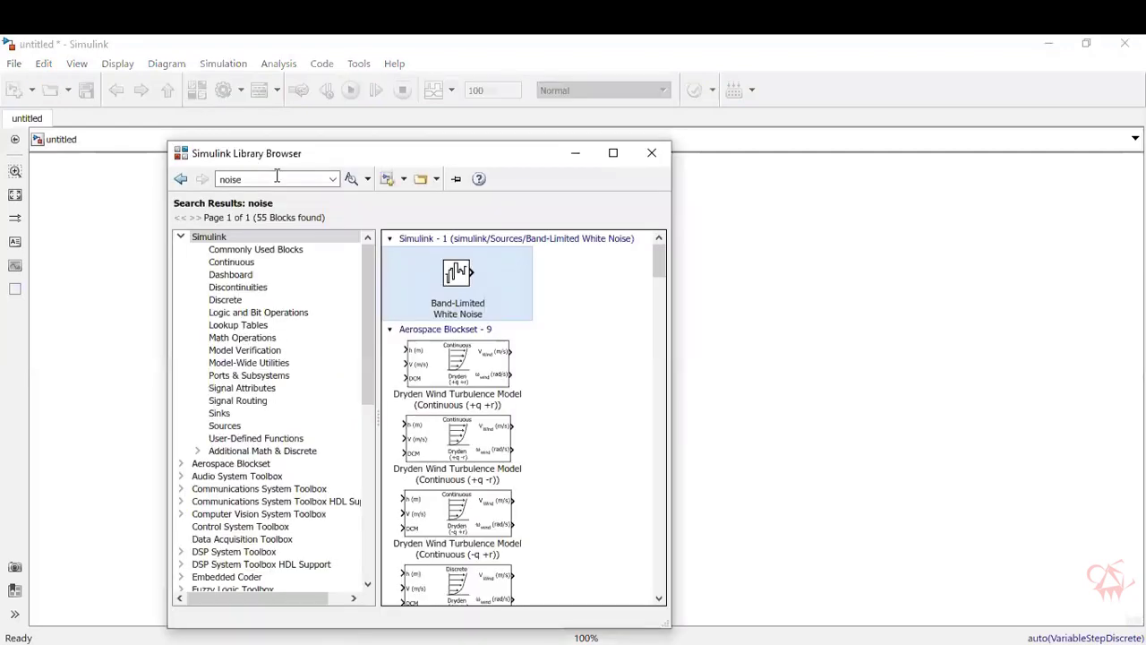
{"action": "left_click", "coordinate": [281, 180]}
{"action": "type", "text": "add"}
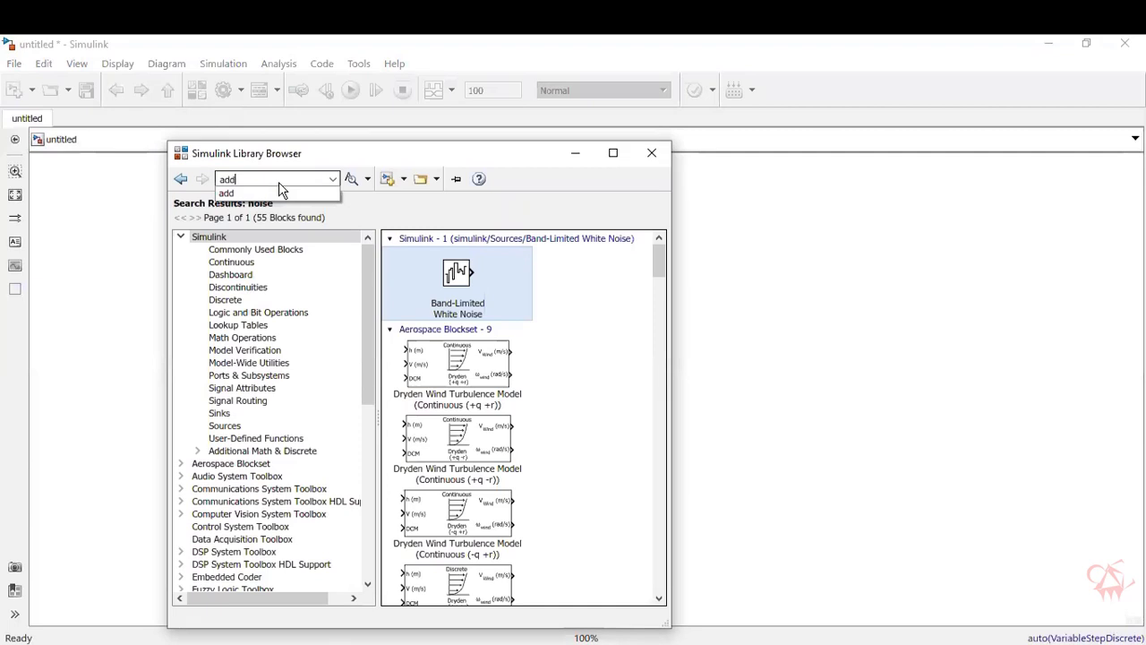
{"action": "key", "text": "Return"}
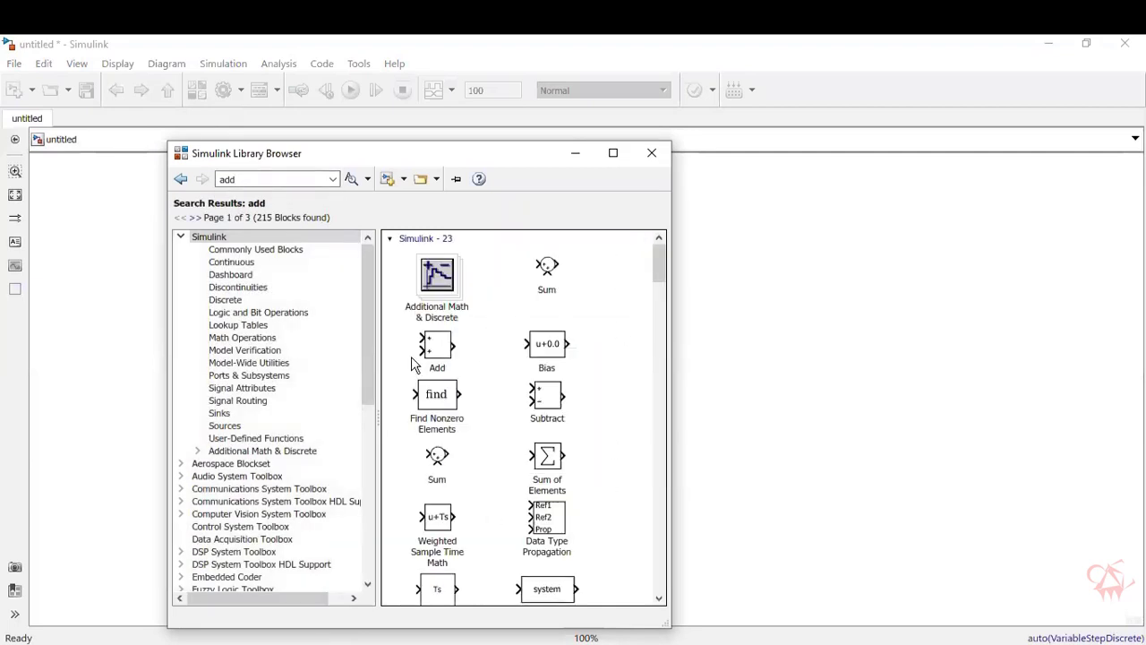
{"action": "left_click", "coordinate": [440, 340]}
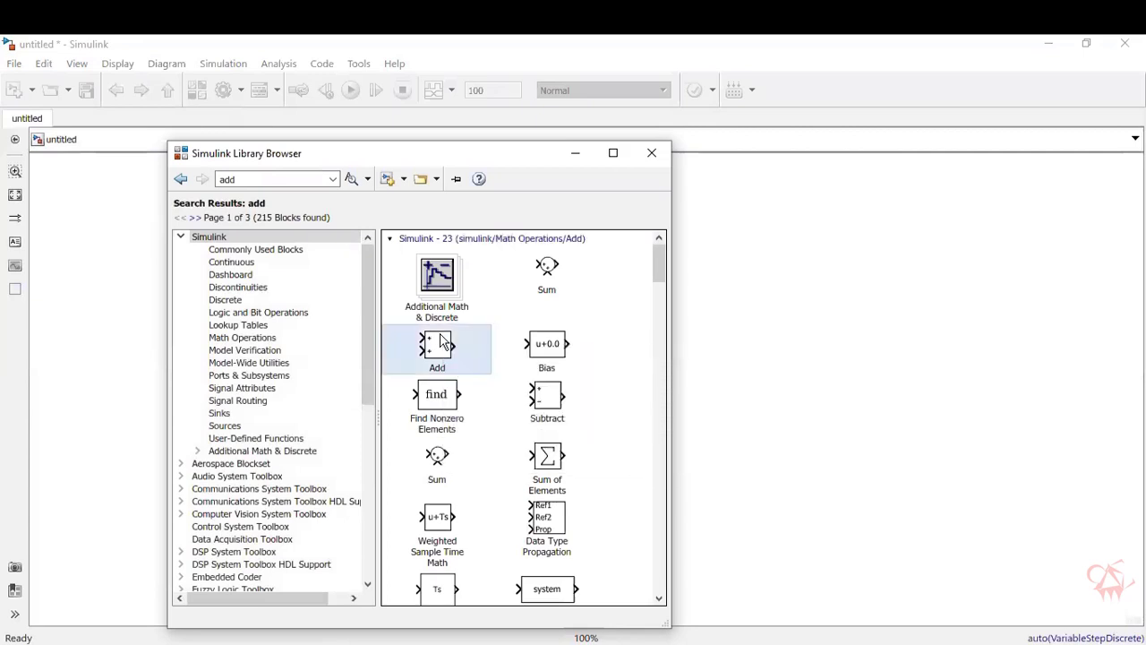
{"action": "left_click_drag", "start_coordinate": [440, 340], "coordinate": [452, 410]}
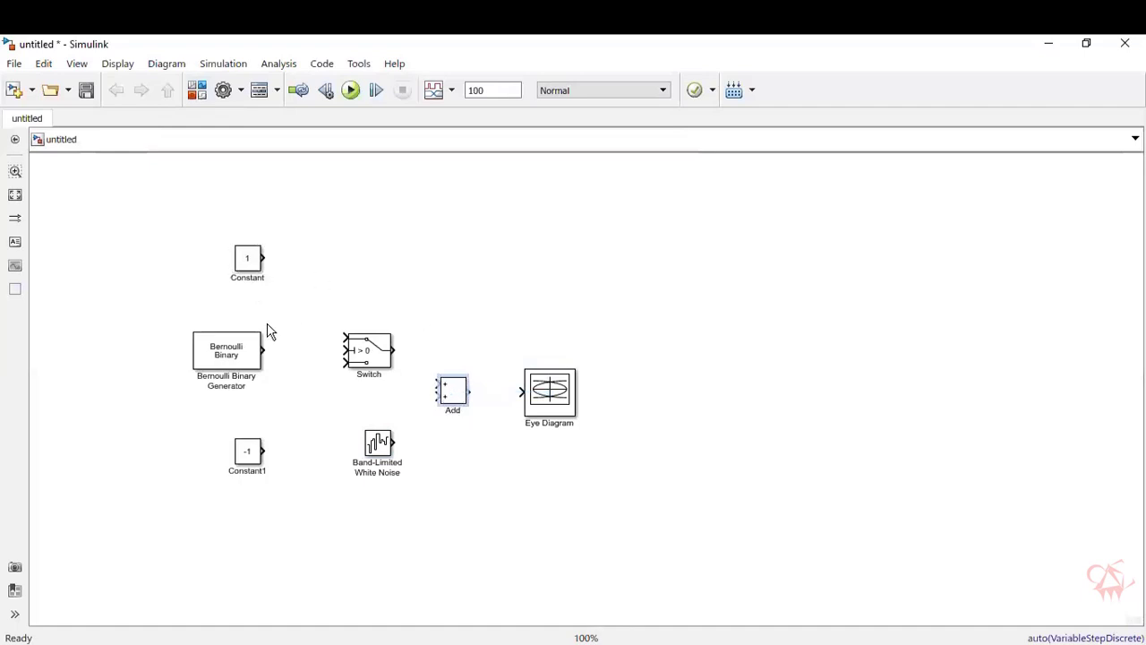
Step: Find the Scope block in the library and place it above the Eye Diagram
{"action": "left_click", "coordinate": [197, 89]}
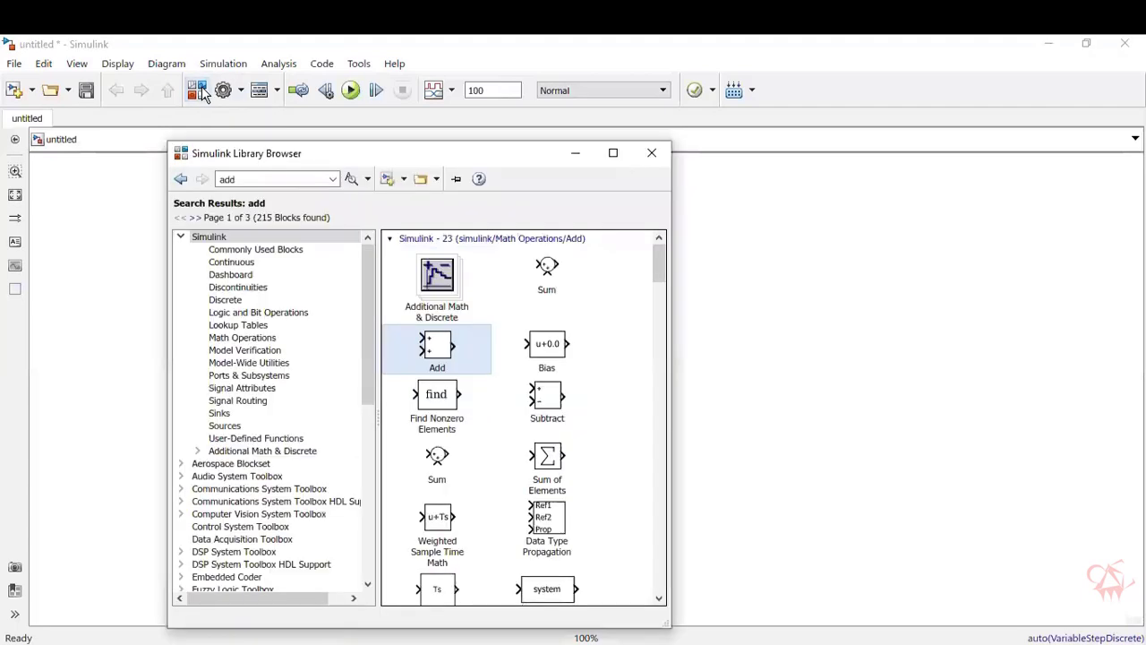
{"action": "double_click", "coordinate": [263, 176]}
{"action": "type", "text": "scope"}
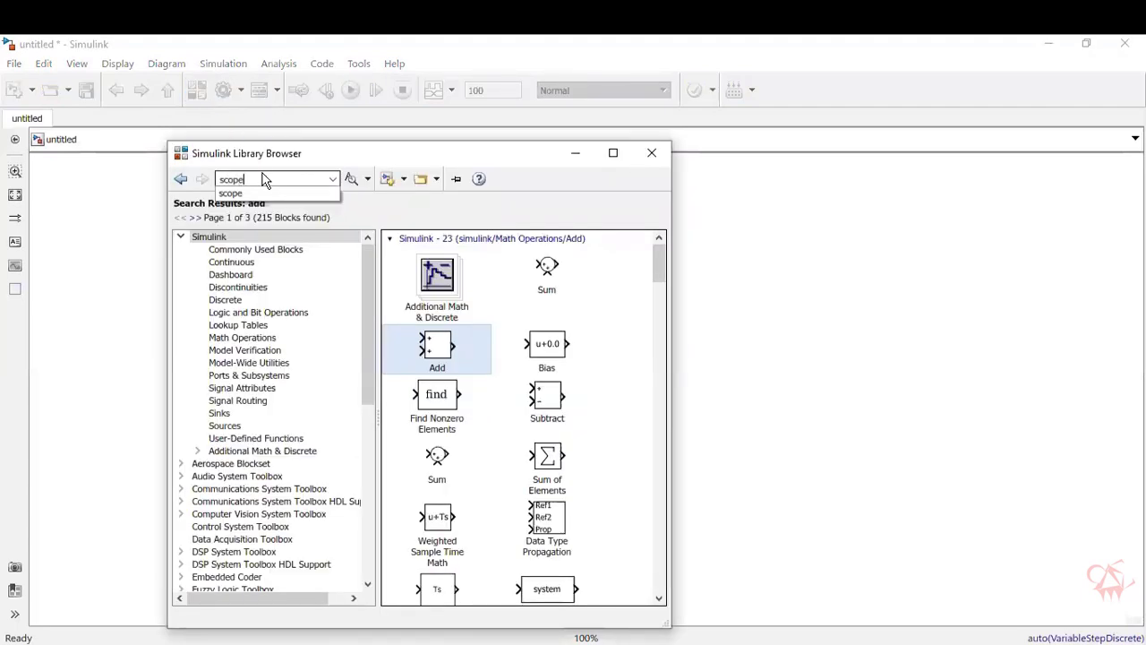
{"action": "key", "text": "Return"}
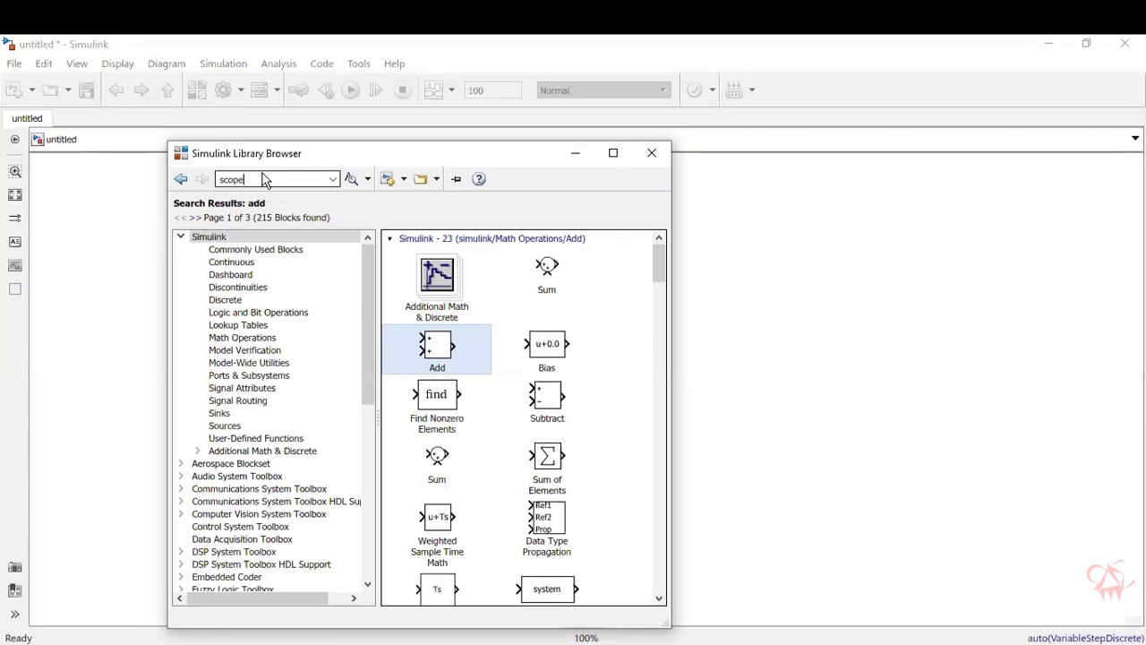
{"action": "left_click_drag", "start_coordinate": [448, 278], "coordinate": [541, 300]}
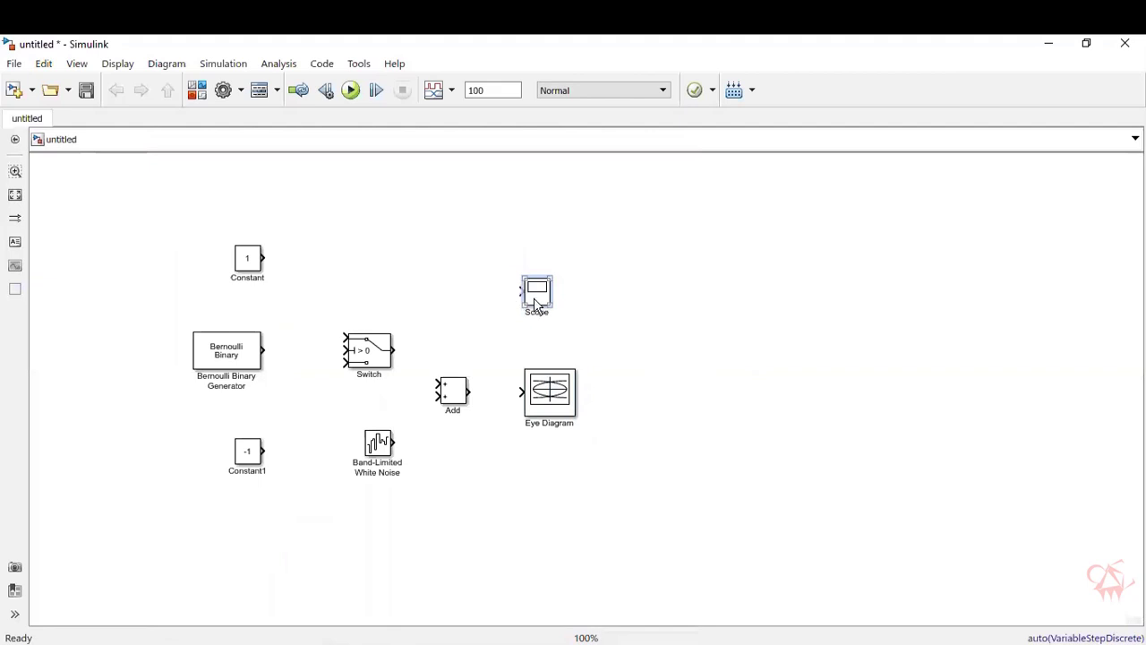
Step: Set the Scope's number of input ports to 3 and enlarge its block in the model
{"action": "double_click", "coordinate": [535, 303]}
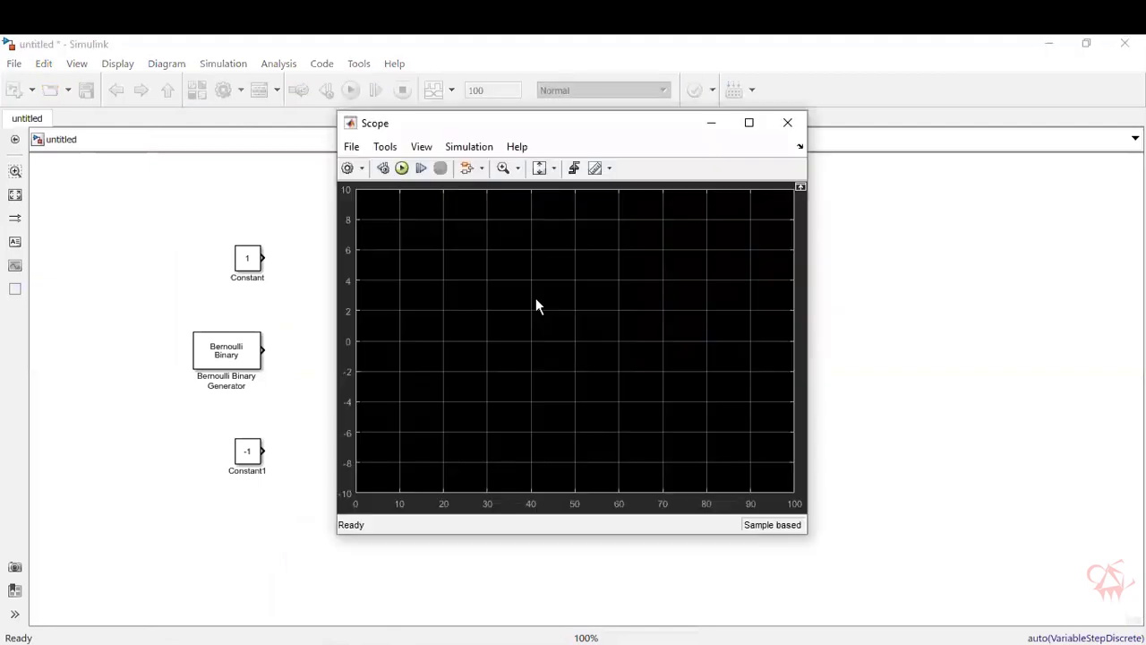
{"action": "left_click", "coordinate": [348, 168]}
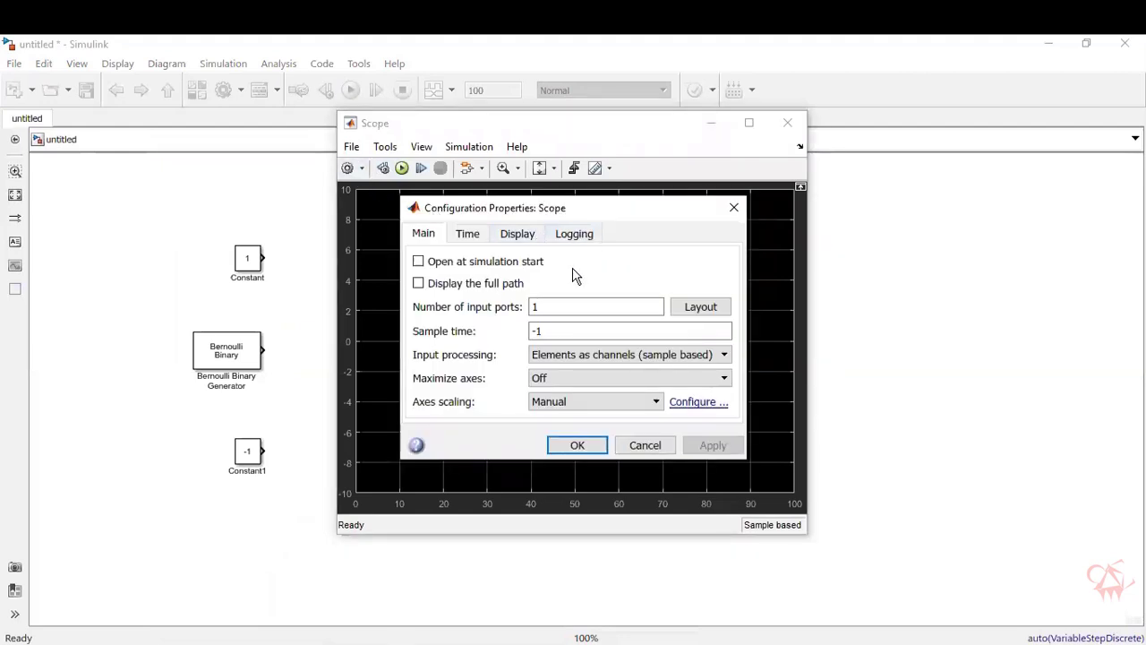
{"action": "left_click", "coordinate": [552, 306]}
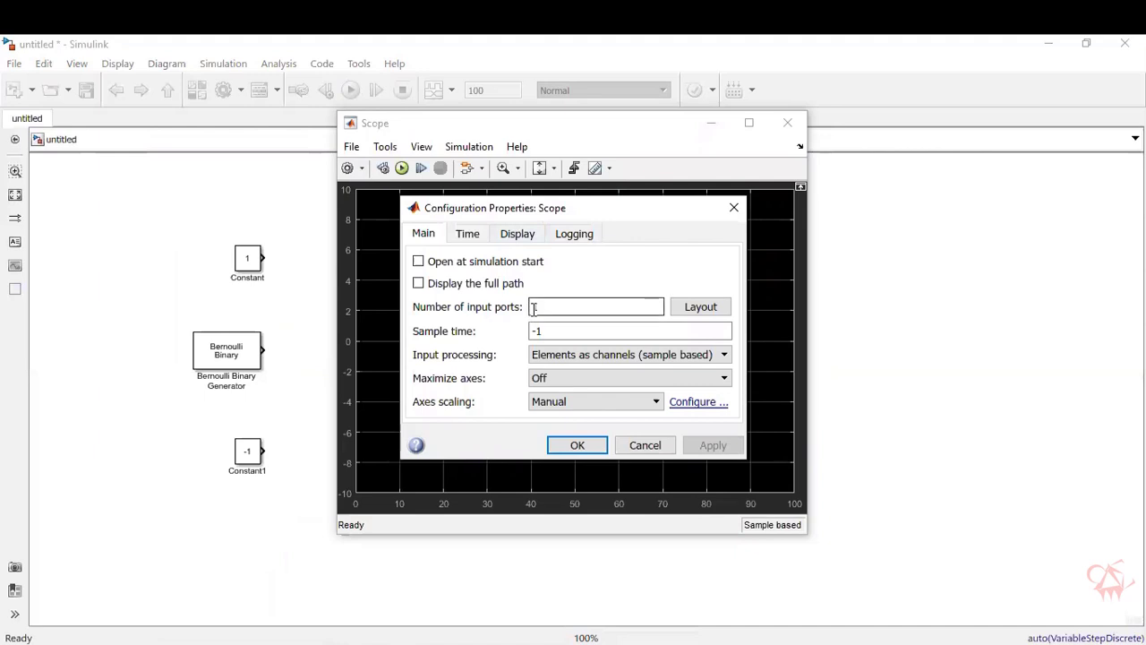
{"action": "type", "text": "1"}
{"action": "double_click", "coordinate": [545, 307]}
{"action": "type", "text": "3"}
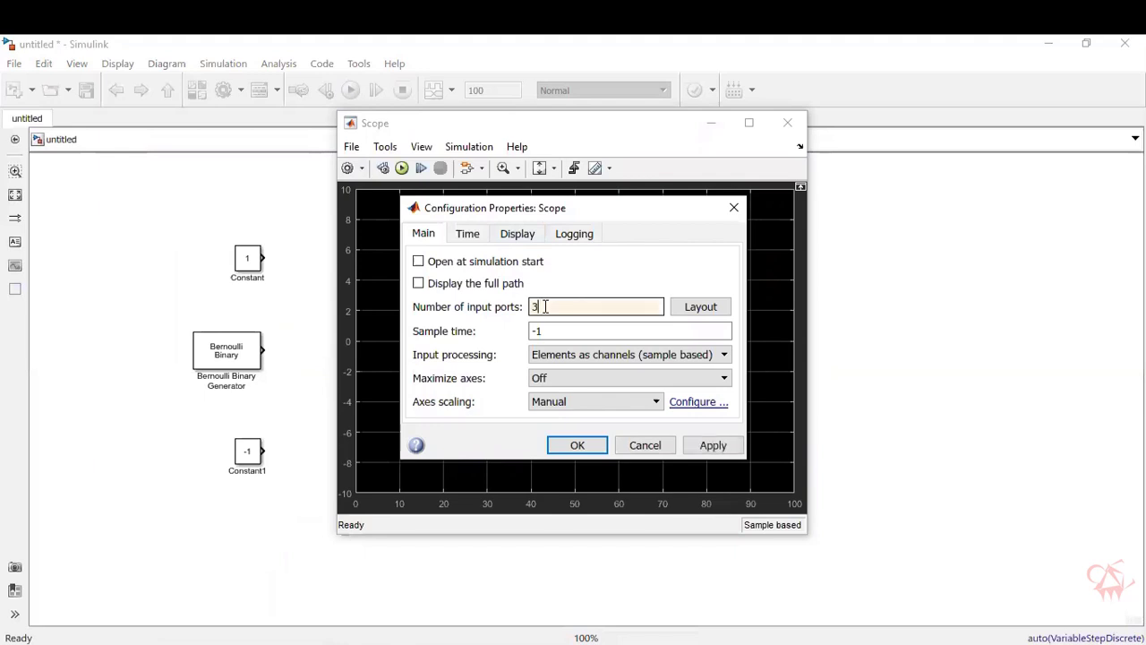
{"action": "key", "text": "Return"}
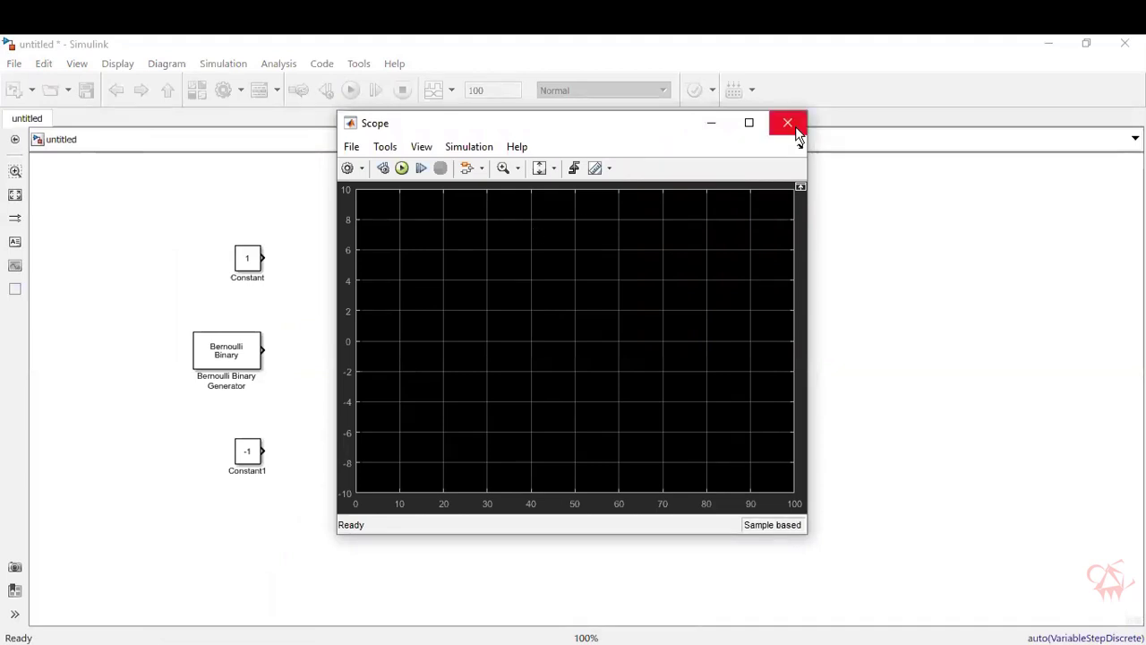
{"action": "left_click", "coordinate": [788, 123]}
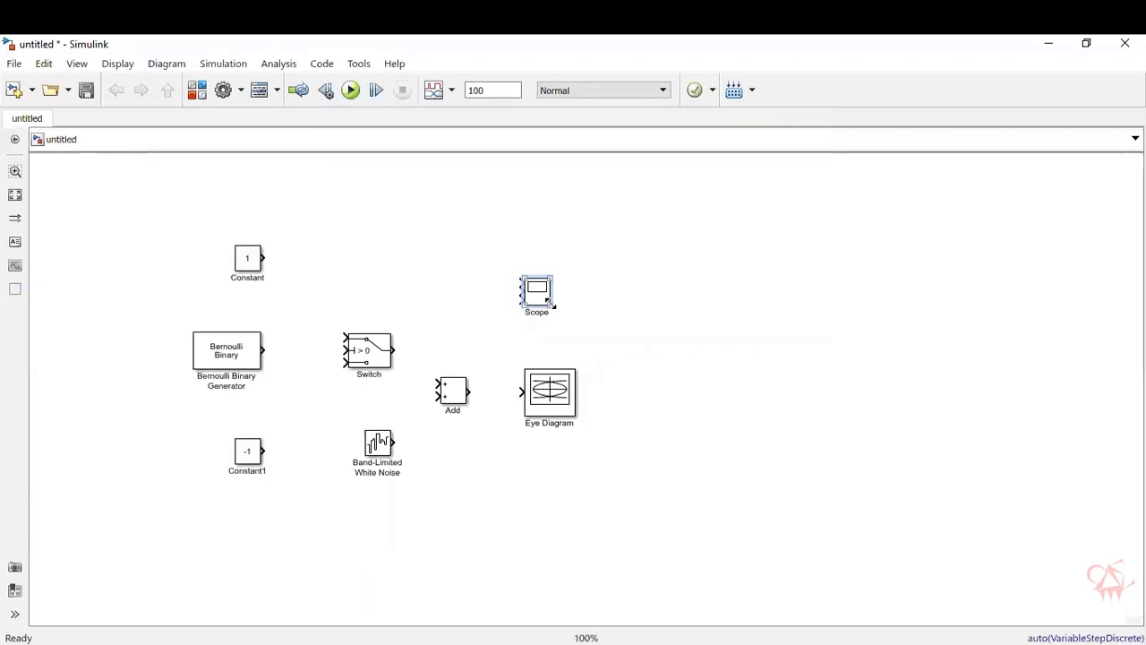
{"action": "left_click_drag", "start_coordinate": [548, 304], "coordinate": [559, 329]}
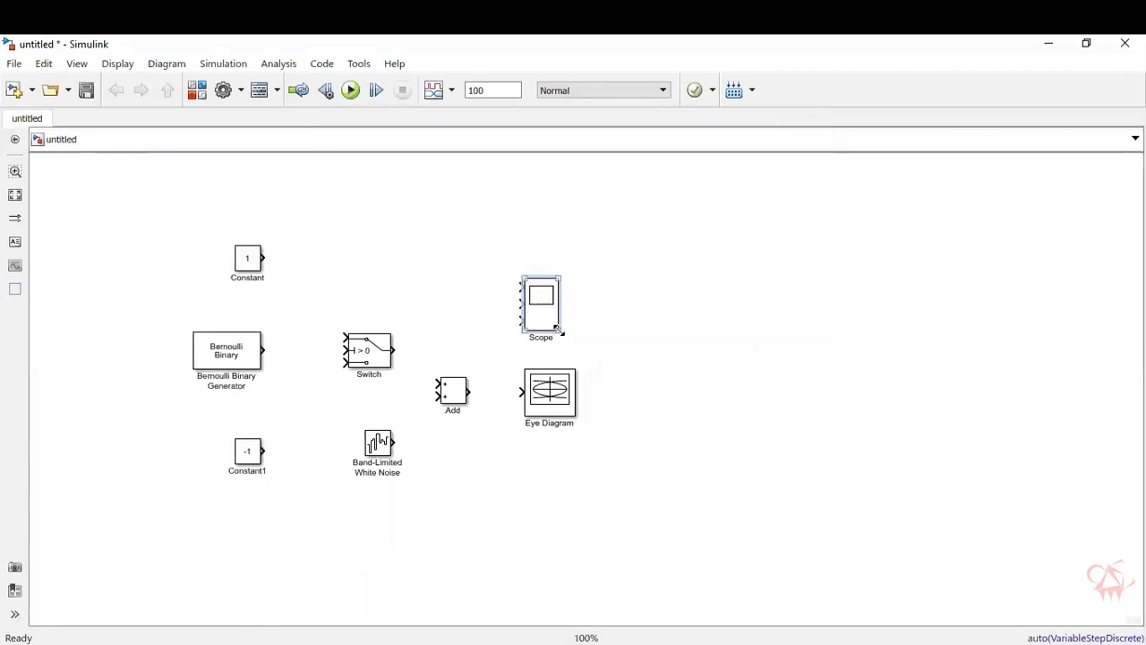
{"action": "left_click", "coordinate": [499, 307]}
Step: Connect the Bernoulli Binary Generator to the Switch's control input, Constant 1 to its first input and Constant -1 to its third input
{"action": "left_click_drag", "start_coordinate": [265, 349], "coordinate": [344, 351]}
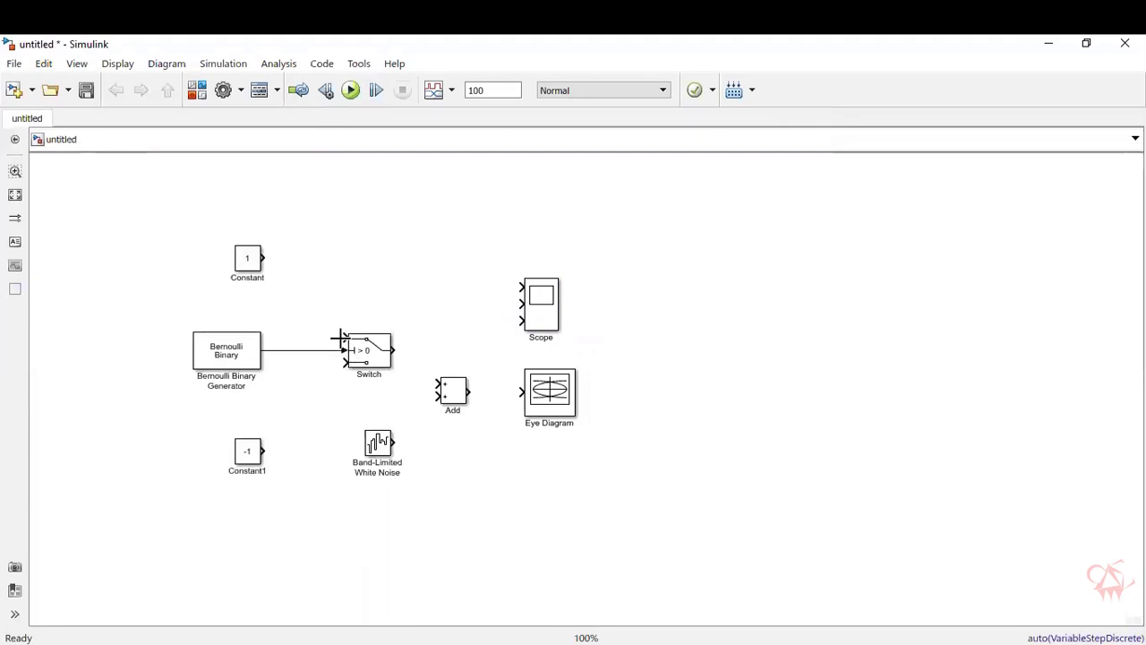
{"action": "left_click_drag", "start_coordinate": [342, 338], "coordinate": [265, 257]}
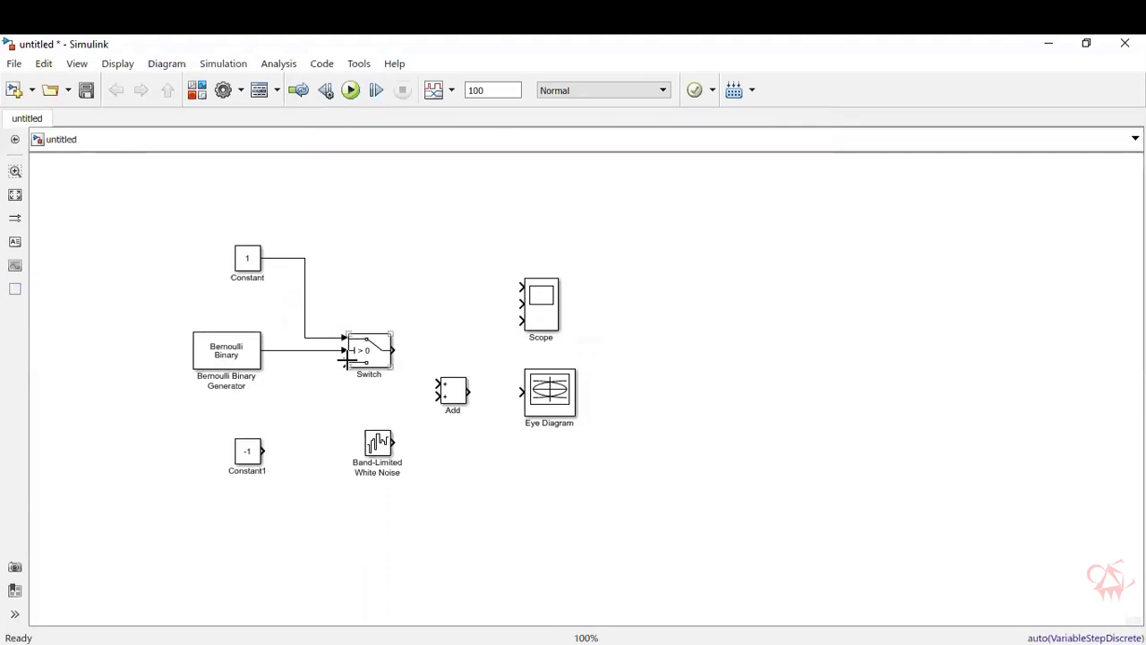
{"action": "left_click_drag", "start_coordinate": [344, 363], "coordinate": [266, 451]}
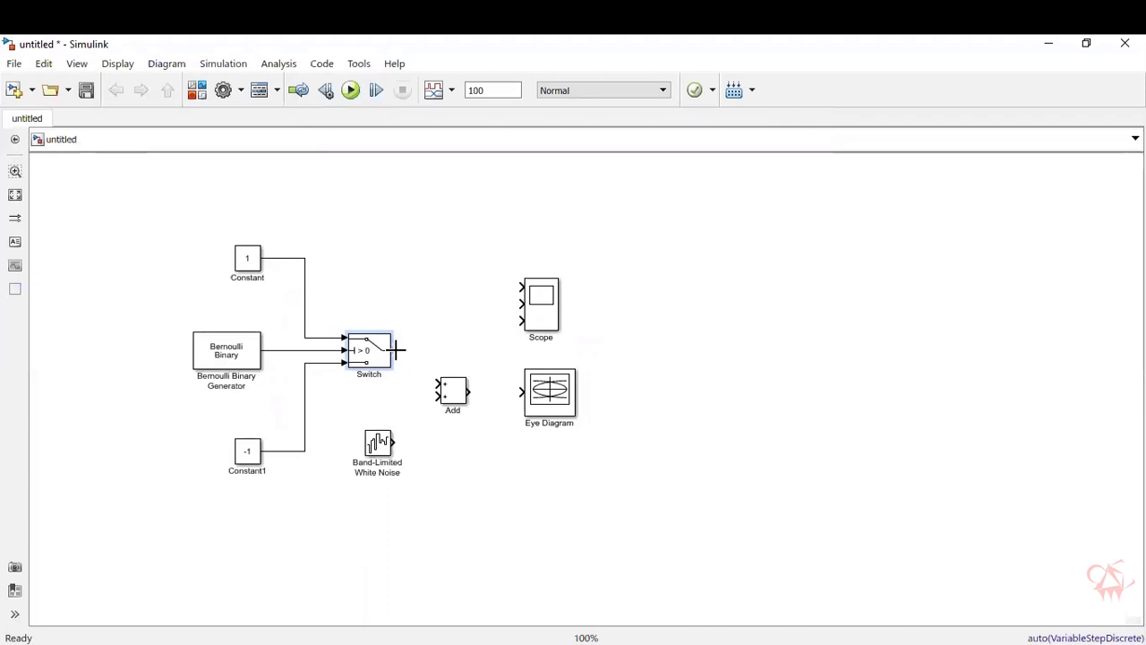
Step: Connect the Switch and Band-Limited White Noise outputs to the Add block, and the Add output to the Eye Diagram
{"action": "left_click_drag", "start_coordinate": [394, 350], "coordinate": [434, 383]}
{"action": "left_click_drag", "start_coordinate": [394, 442], "coordinate": [436, 396]}
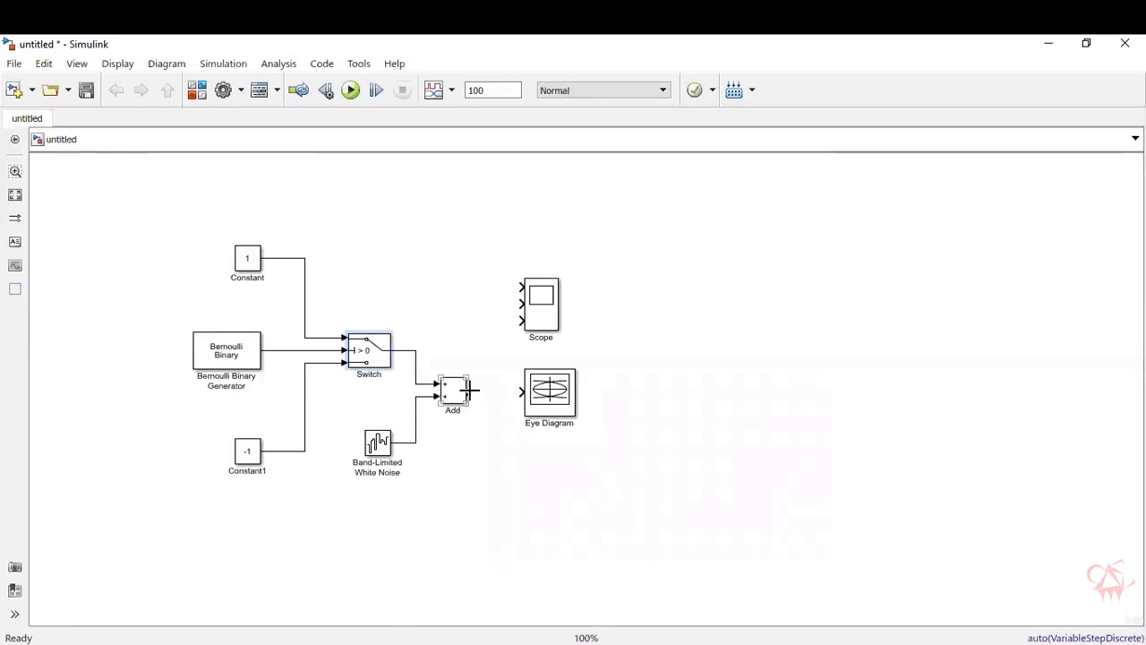
{"action": "left_click_drag", "start_coordinate": [470, 391], "coordinate": [520, 393]}
Step: Branch the Bernoulli generator, Switch and Add output signals to the Scope's first, second and third inputs respectively
{"action": "left_click_drag", "start_coordinate": [520, 283], "coordinate": [280, 350]}
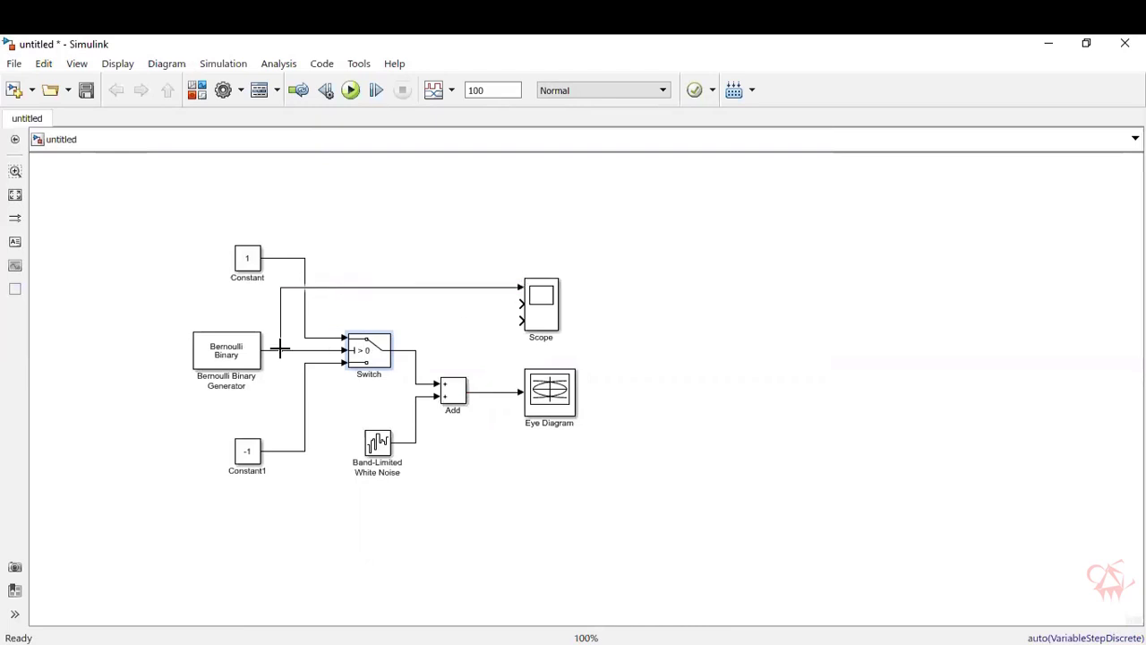
{"action": "left_click_drag", "start_coordinate": [519, 302], "coordinate": [413, 350]}
{"action": "left_click", "coordinate": [530, 316]}
{"action": "mouse_move", "coordinate": [522, 319]}
{"action": "left_mouse_down"}
{"action": "mouse_move", "coordinate": [488, 364]}
{"action": "mouse_move", "coordinate": [487, 391]}
{"action": "left_mouse_up"}
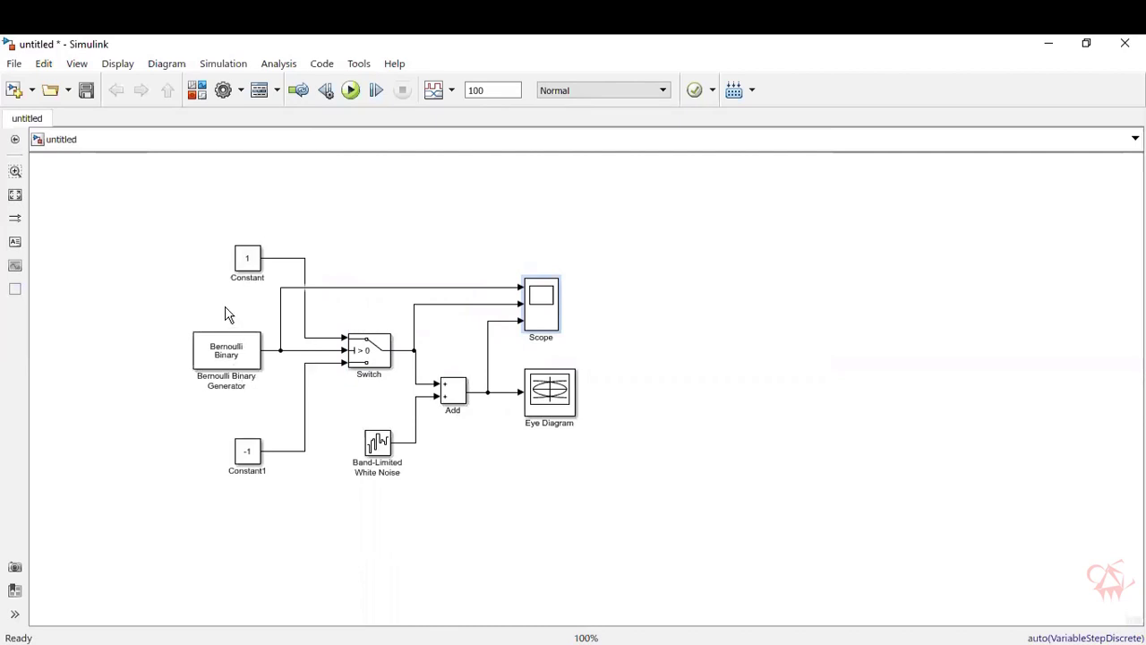
Step: Set the Bernoulli Binary Generator's probability of zero to 0.4
{"action": "double_click", "coordinate": [248, 349]}
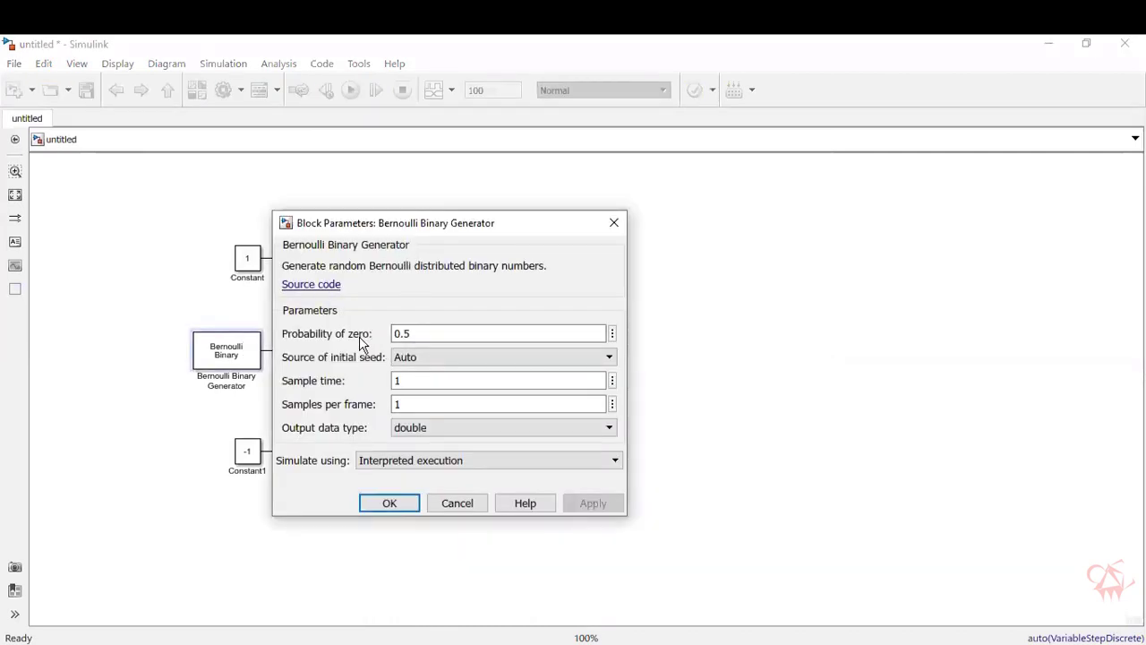
{"action": "left_click", "coordinate": [406, 337]}
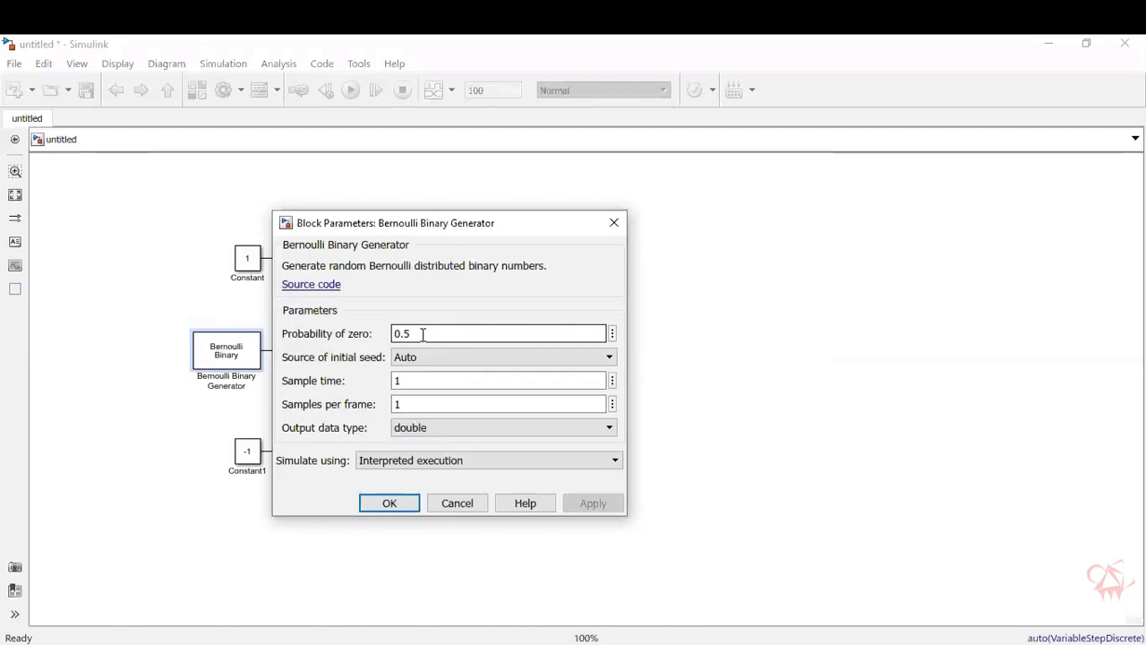
{"action": "double_click", "coordinate": [423, 334]}
{"action": "type", "text": "0"}
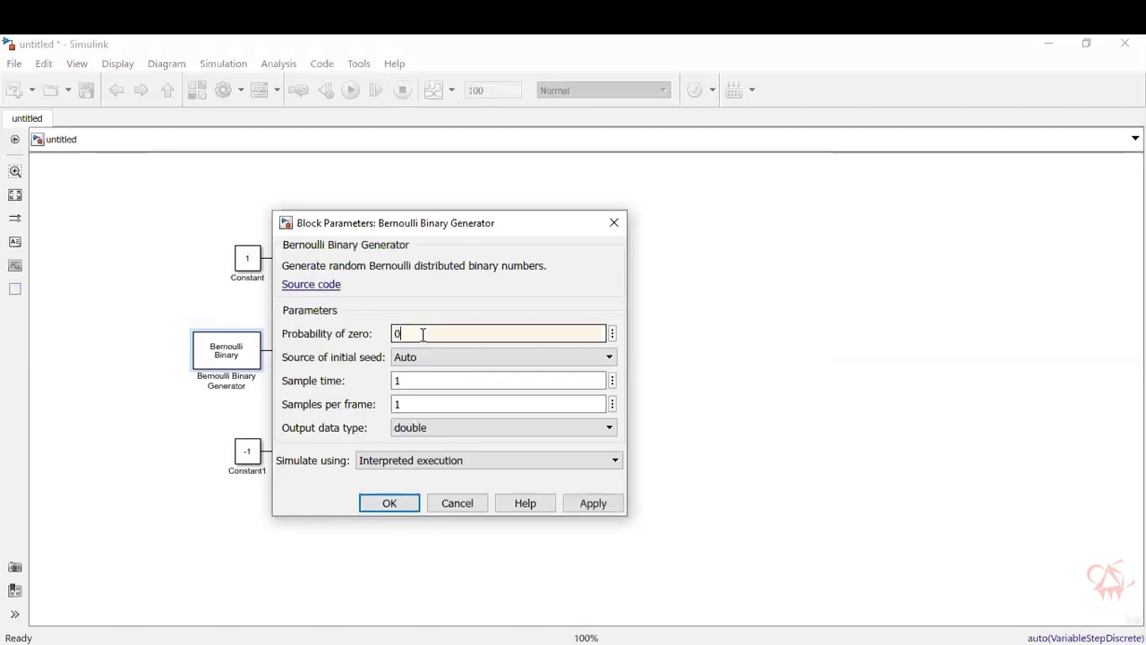
{"action": "type", "text": ".4"}
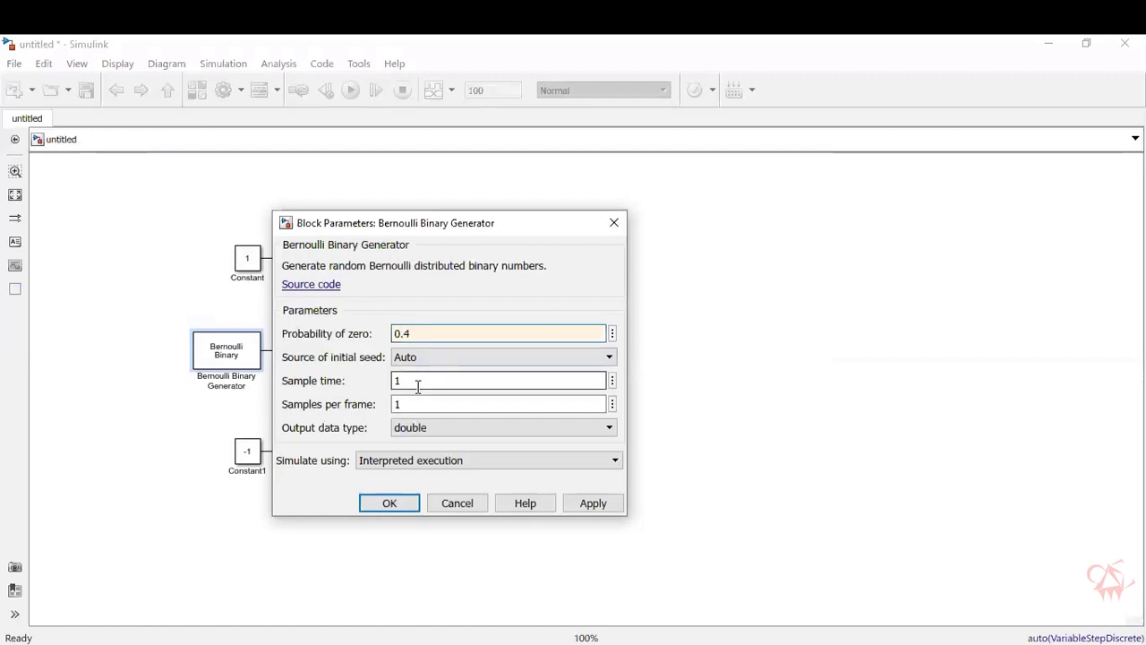
{"action": "left_click", "coordinate": [391, 503]}
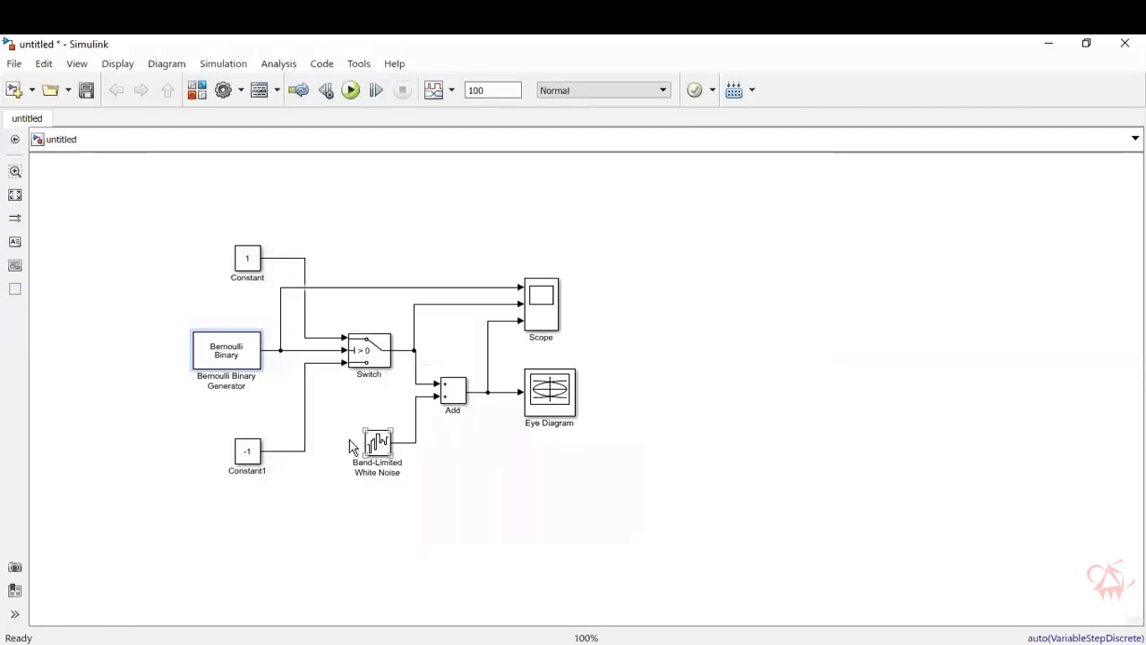
Step: Set the Switch block's threshold to 0.5
{"action": "double_click", "coordinate": [371, 351]}
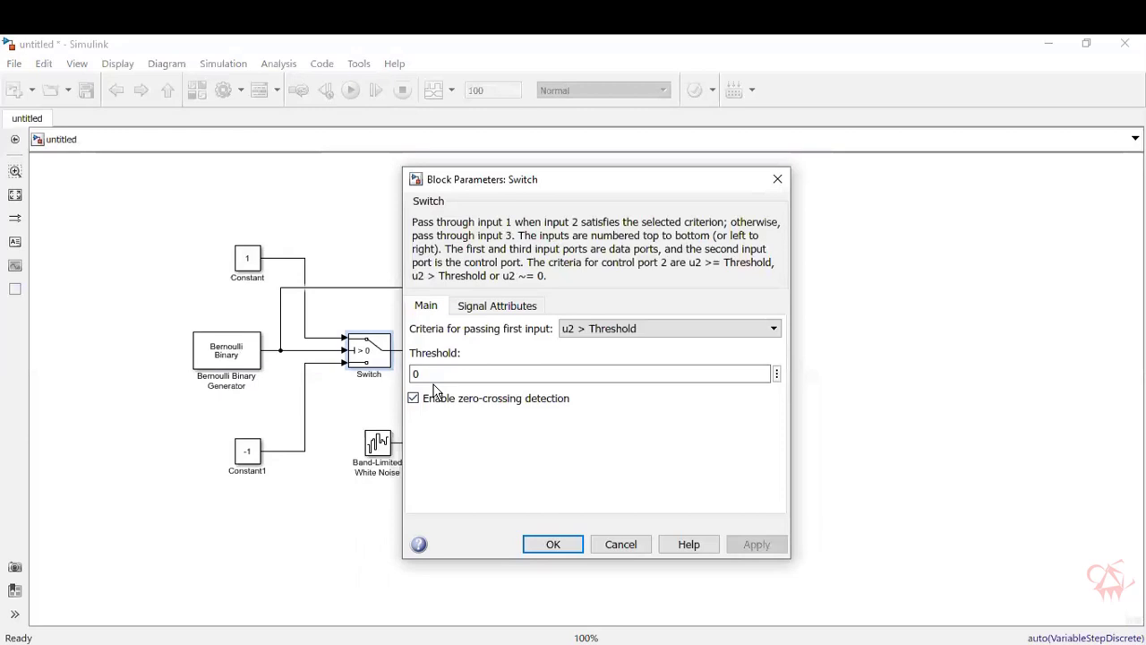
{"action": "double_click", "coordinate": [434, 376]}
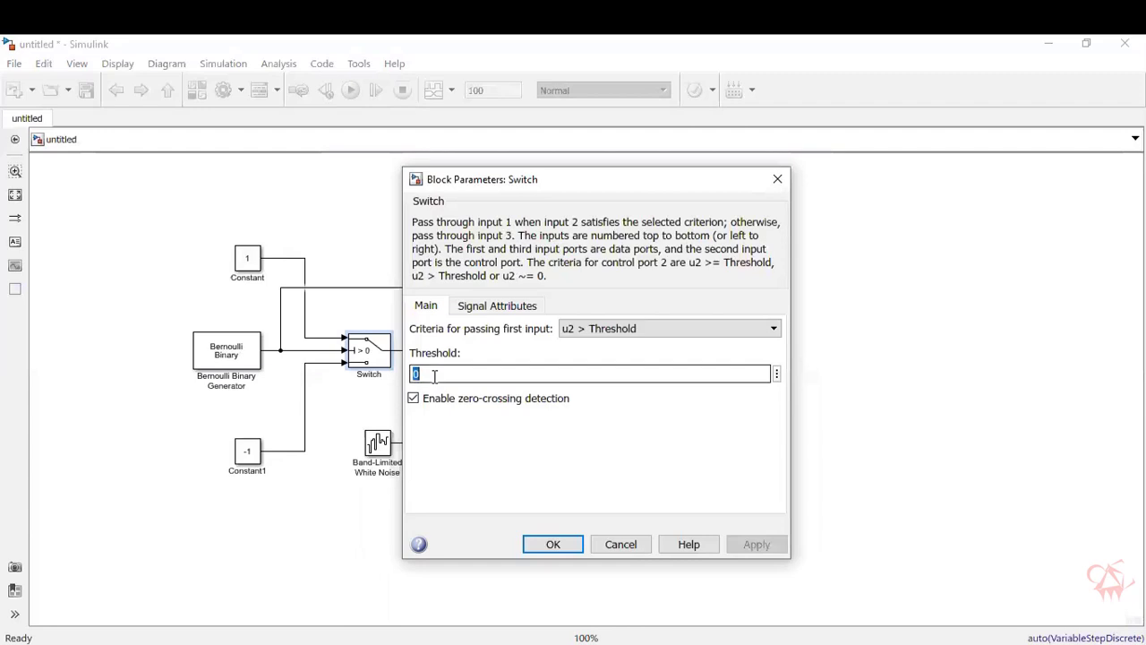
{"action": "type", "text": "0.5"}
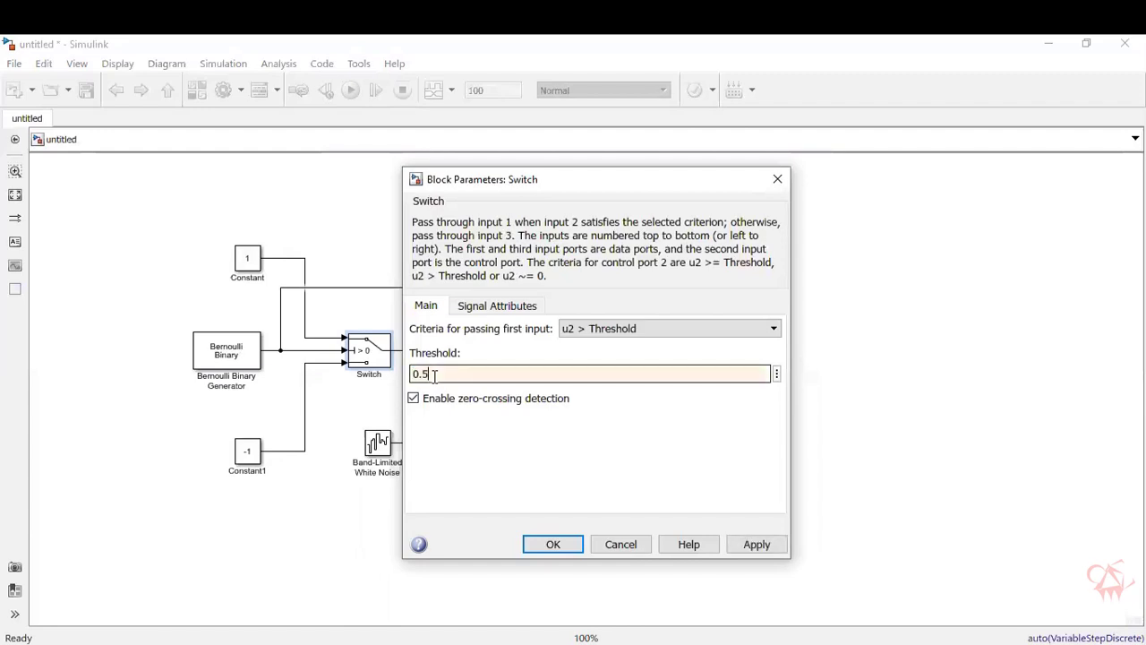
{"action": "key", "text": "Return"}
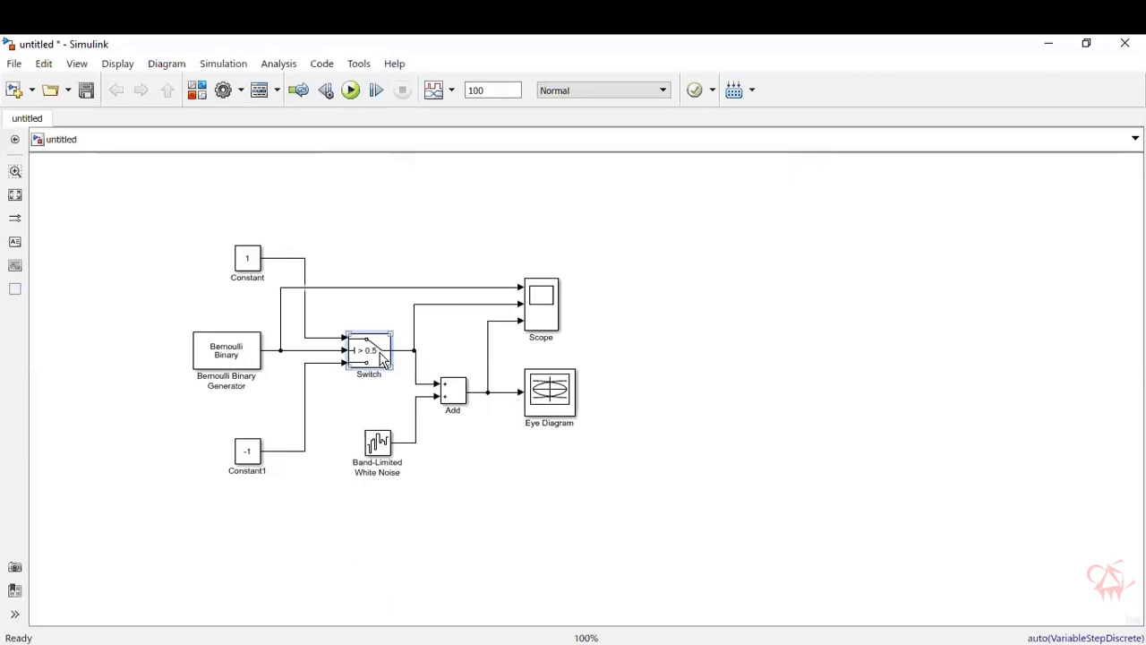
Step: Set the Band-Limited White Noise block's noise power to [0.0001]
{"action": "double_click", "coordinate": [377, 443]}
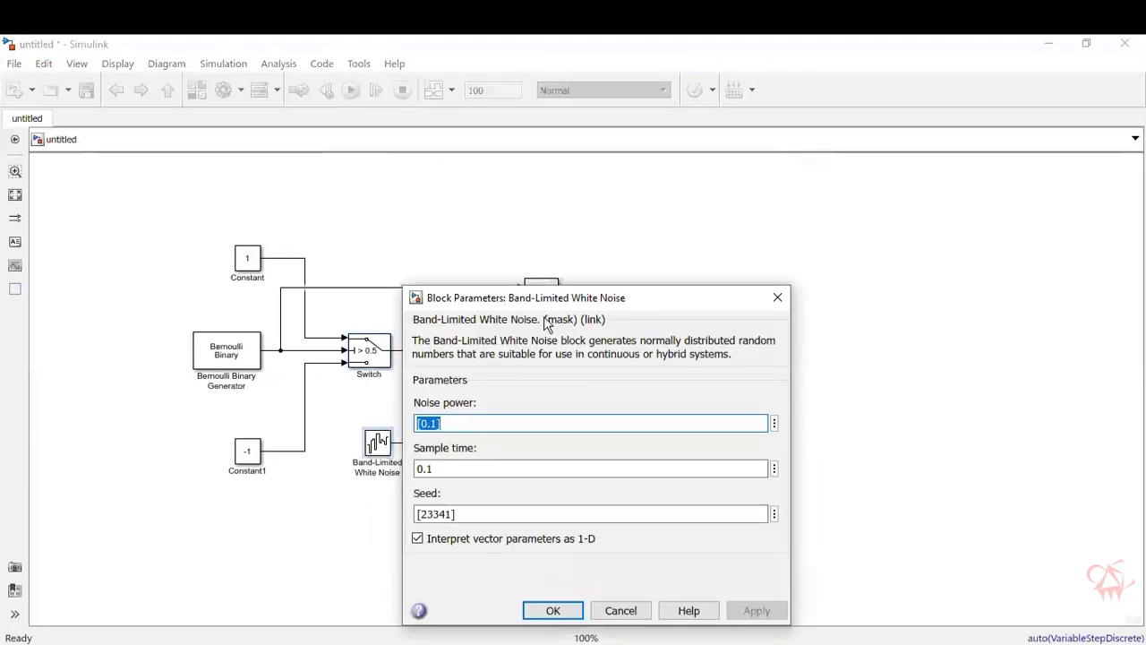
{"action": "left_click_drag", "start_coordinate": [555, 303], "coordinate": [561, 189]}
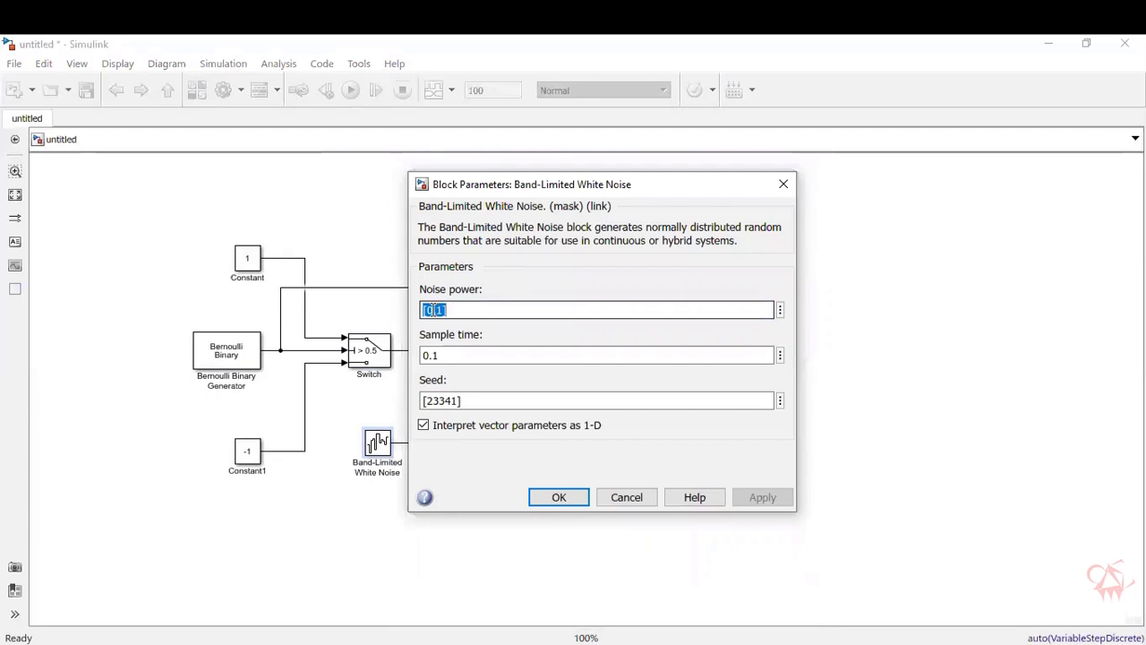
{"action": "type", "text": "[0.1]"}
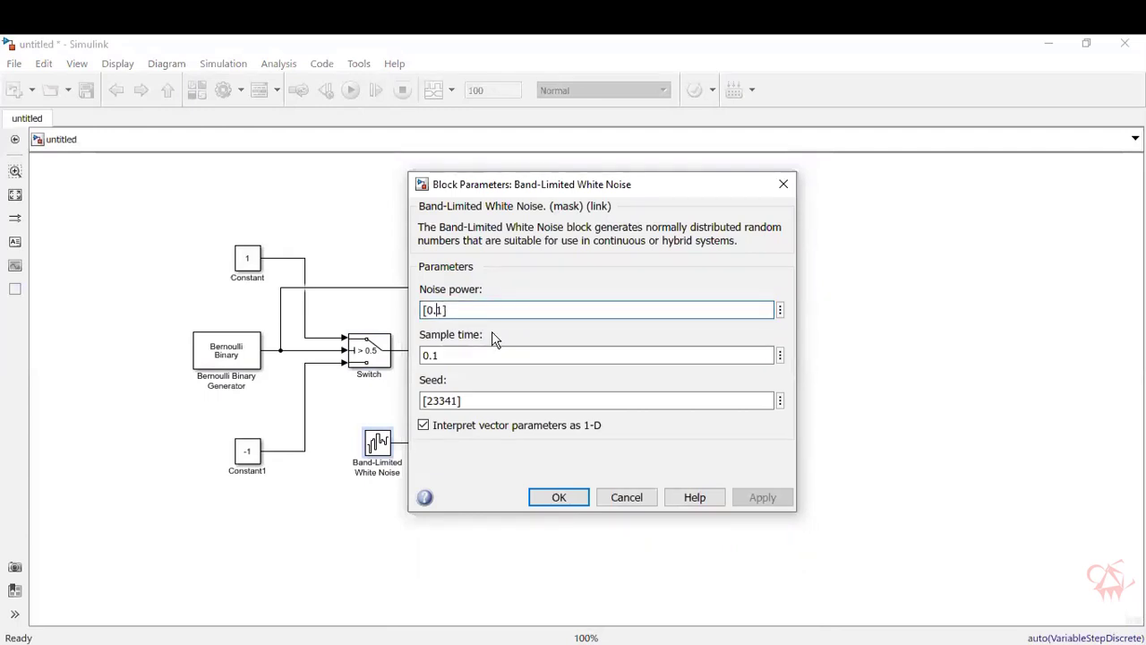
{"action": "type", "text": "000"}
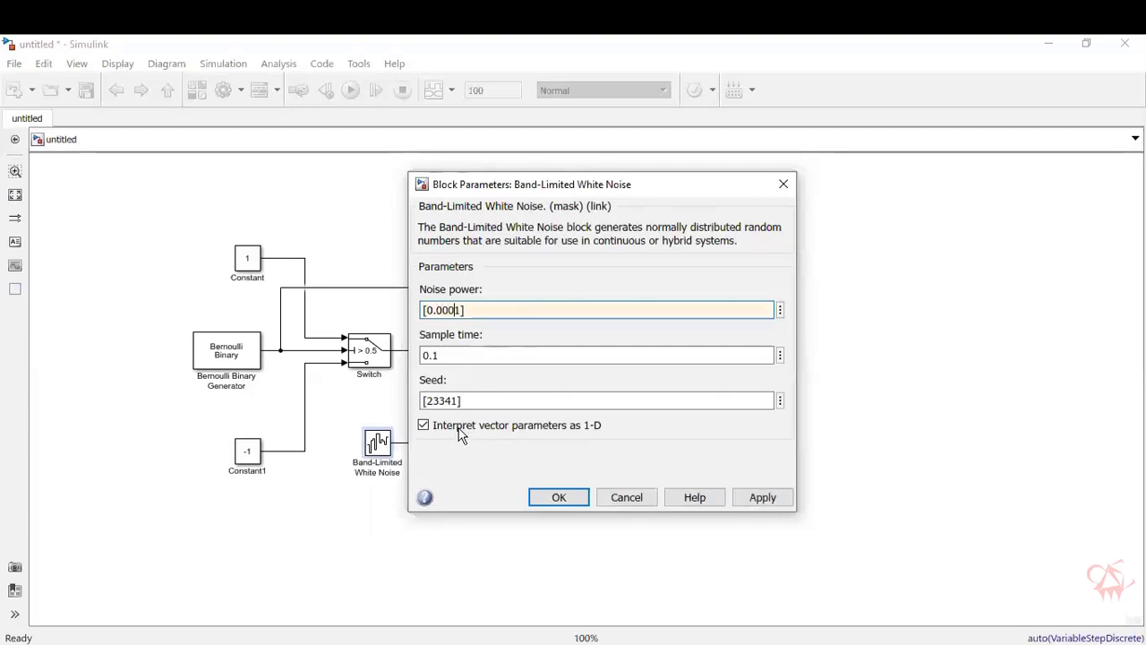
{"action": "left_click", "coordinate": [560, 499]}
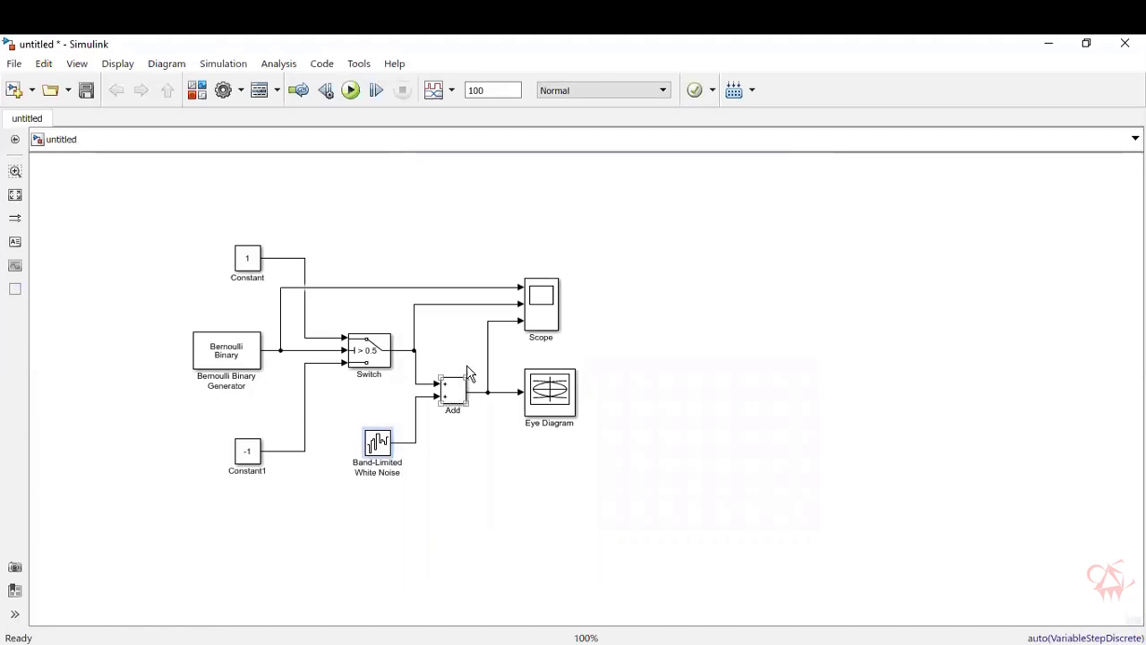
Step: Configure the Eye Diagram block with 1 sample per symbol, 50 symbols per trace and 20 traces to display, and close its window
{"action": "left_click", "coordinate": [547, 393]}
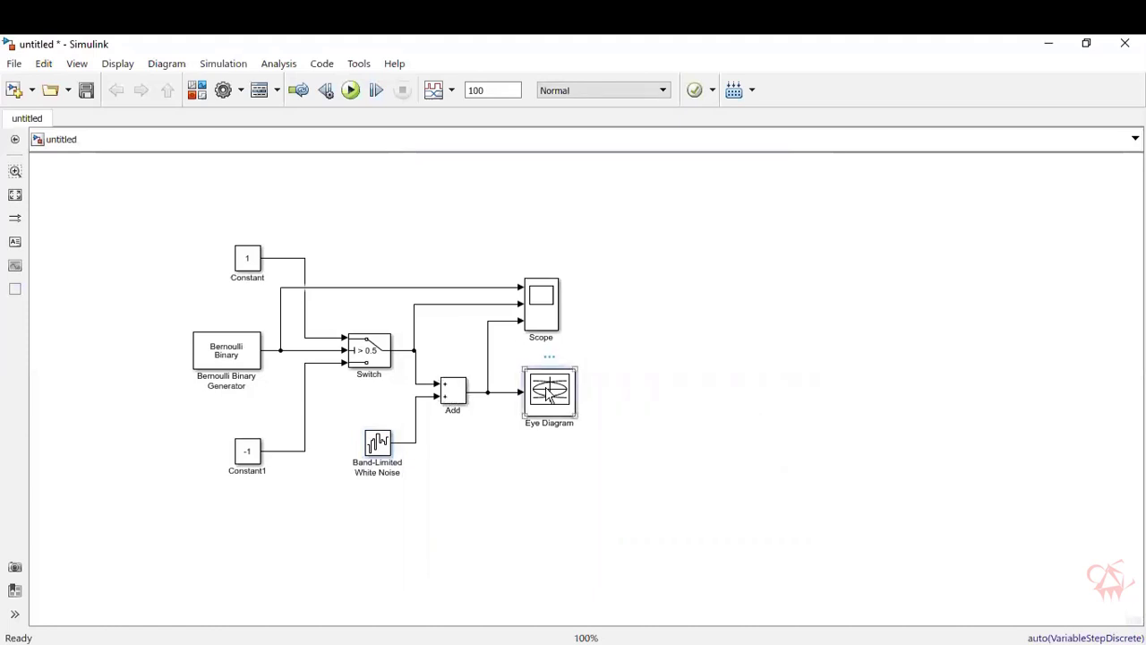
{"action": "double_click", "coordinate": [548, 394]}
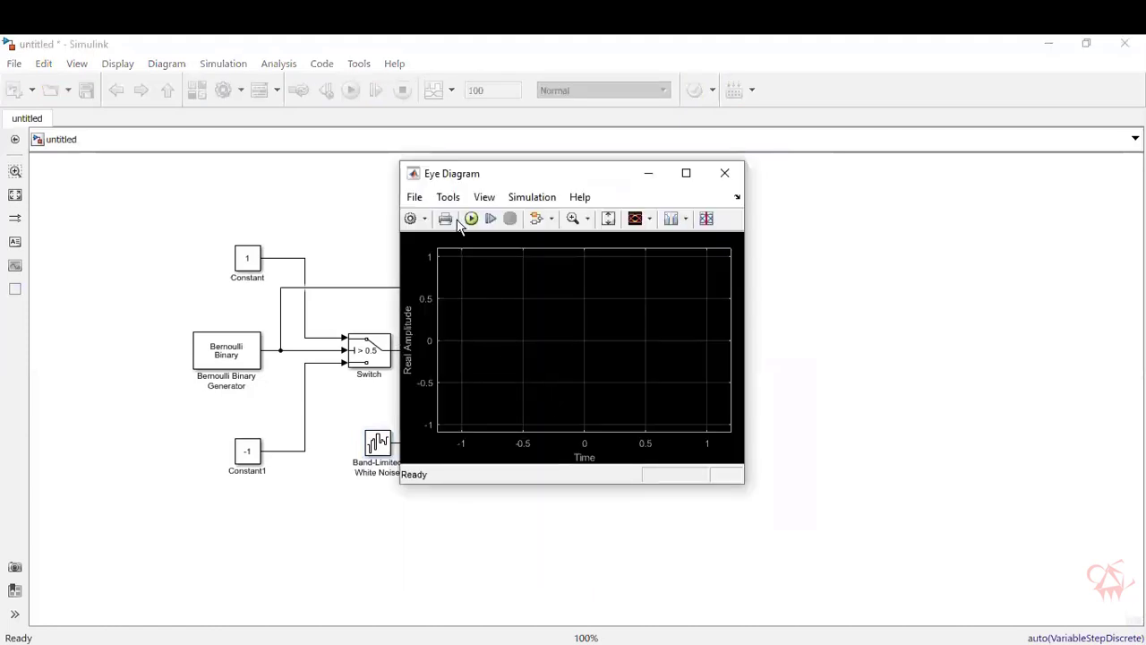
{"action": "left_click", "coordinate": [412, 219]}
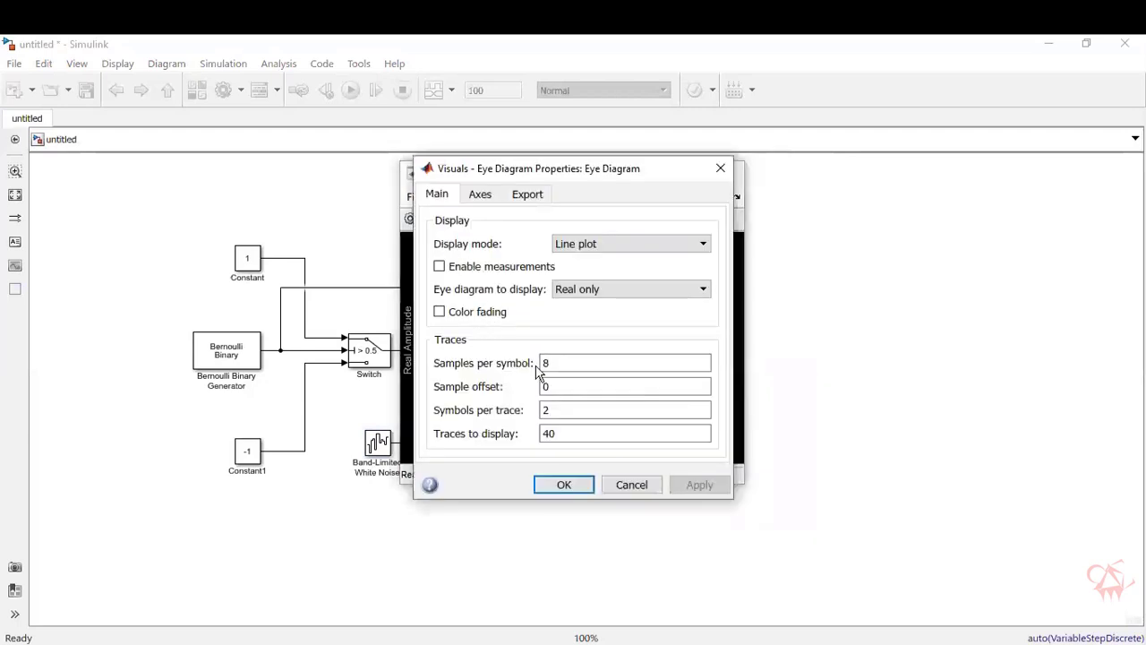
{"action": "double_click", "coordinate": [559, 367]}
{"action": "type", "text": "1"}
{"action": "double_click", "coordinate": [564, 409]}
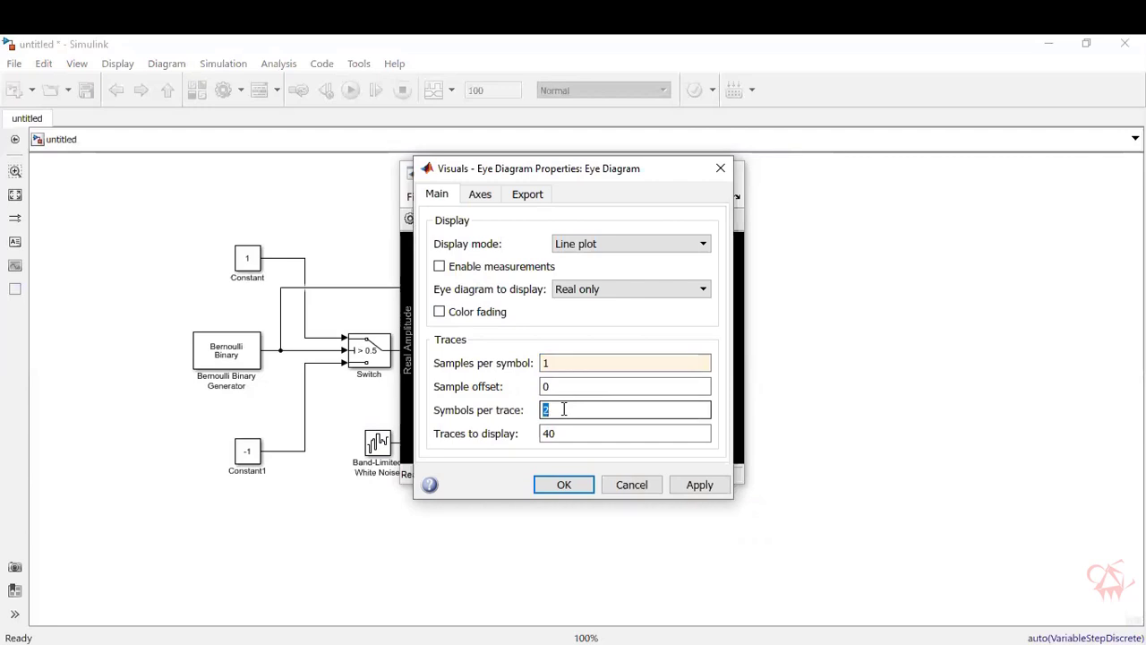
{"action": "type", "text": "50"}
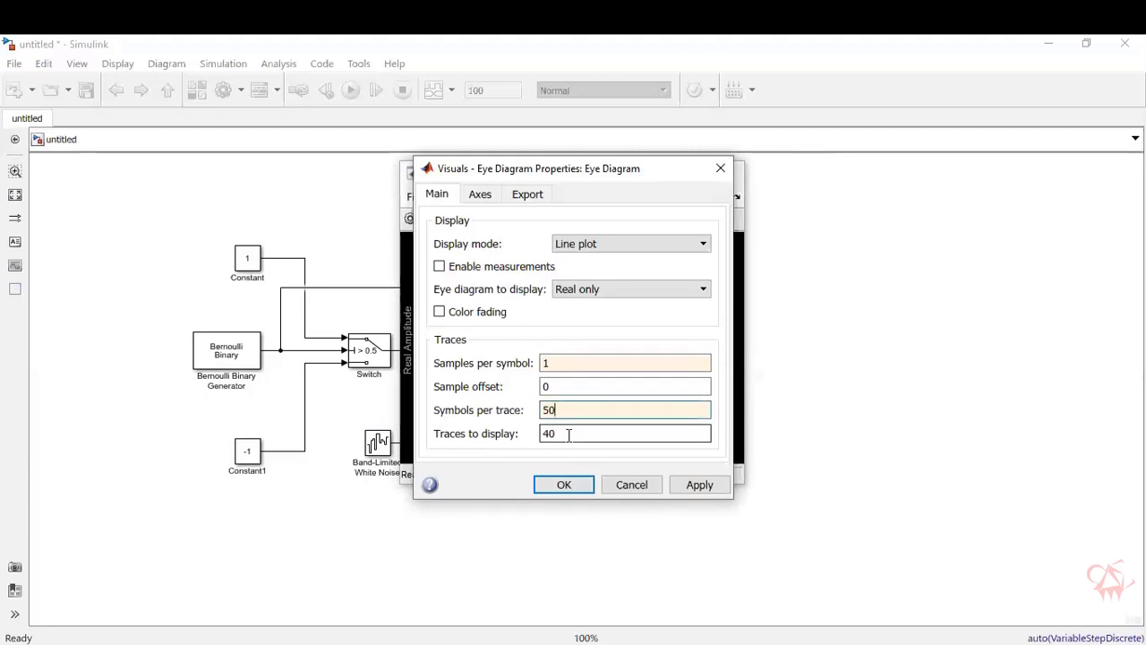
{"action": "double_click", "coordinate": [568, 434]}
{"action": "type", "text": "20"}
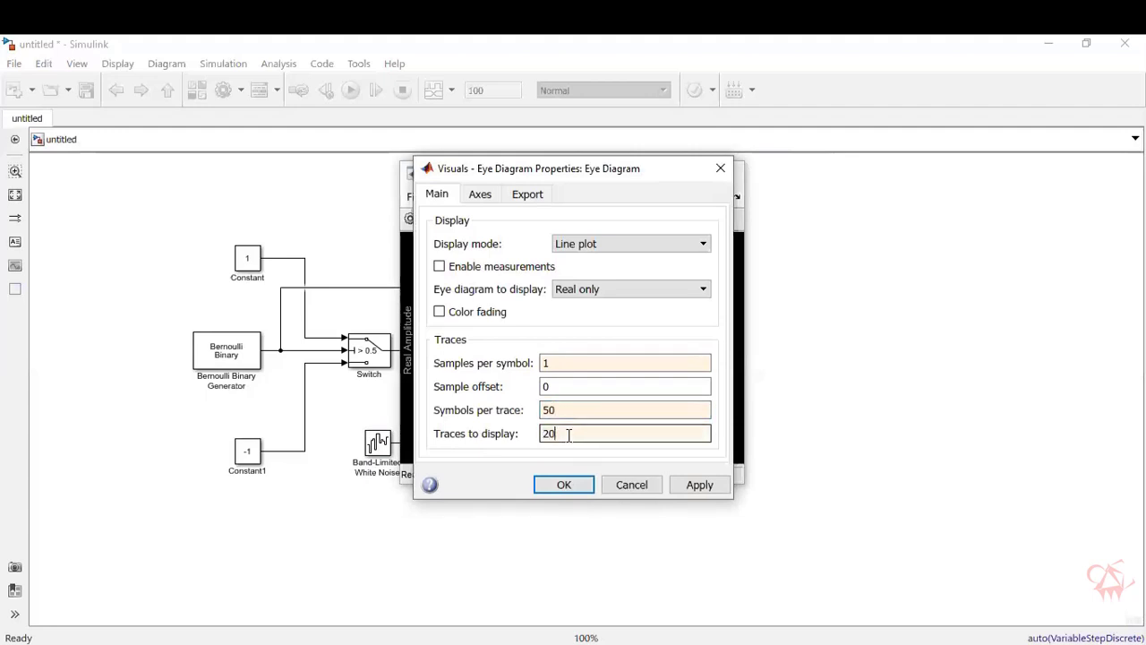
{"action": "key", "text": "Return"}
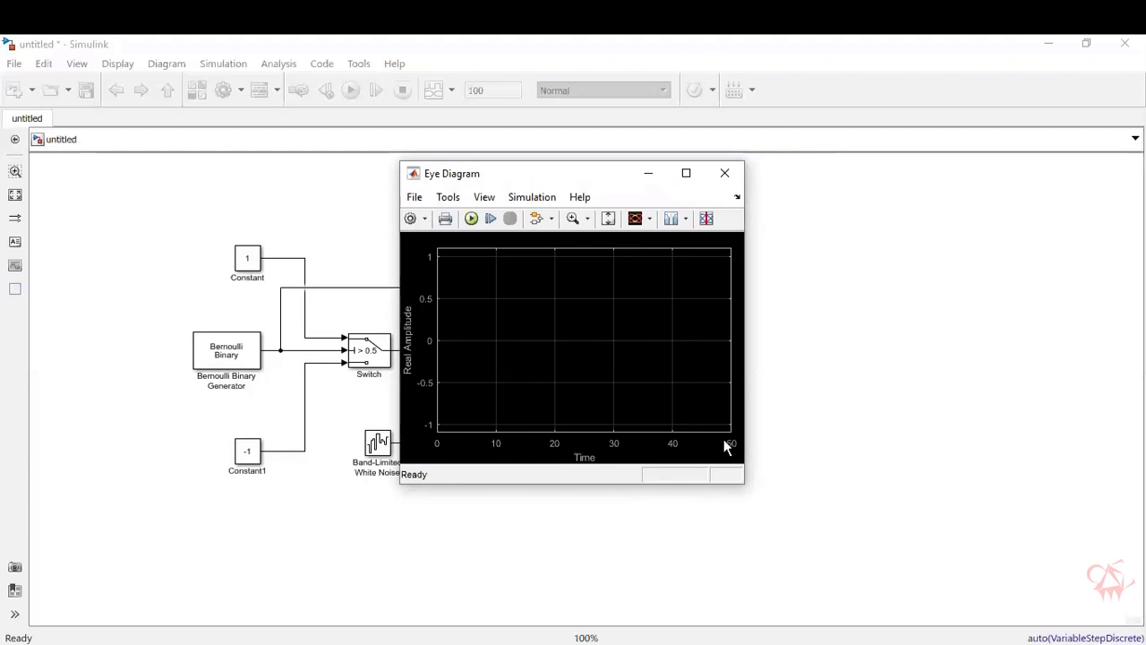
{"action": "left_click", "coordinate": [724, 173]}
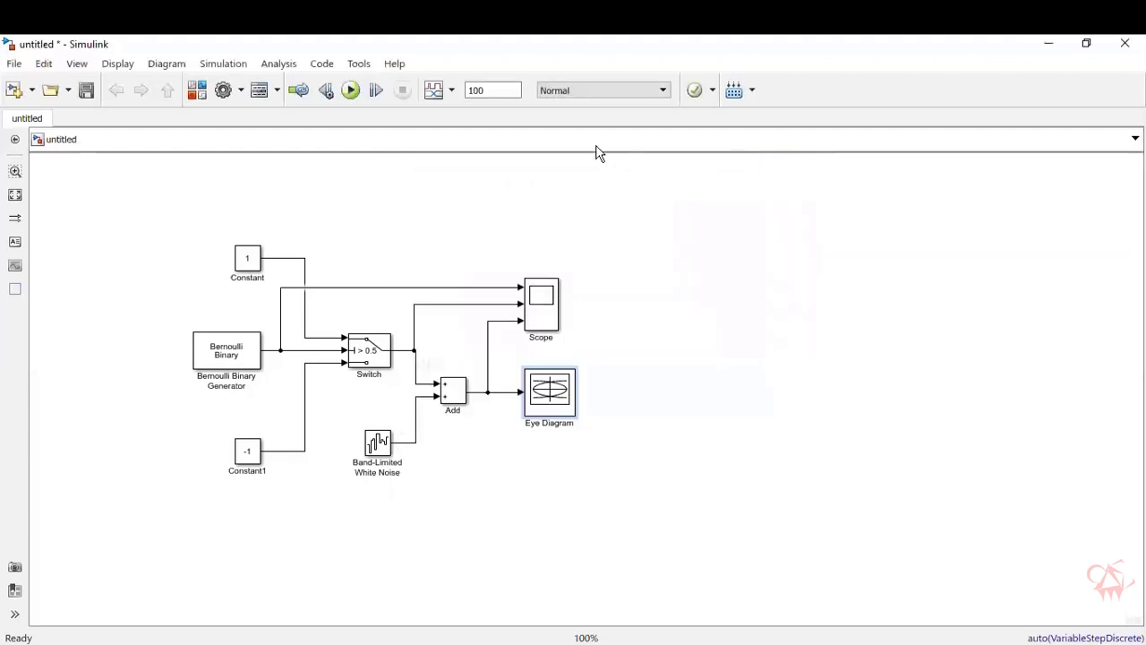
Step: Run the simulation, examine the resulting Eye Diagram at full-screen size and close its window
{"action": "double_click", "coordinate": [493, 86]}
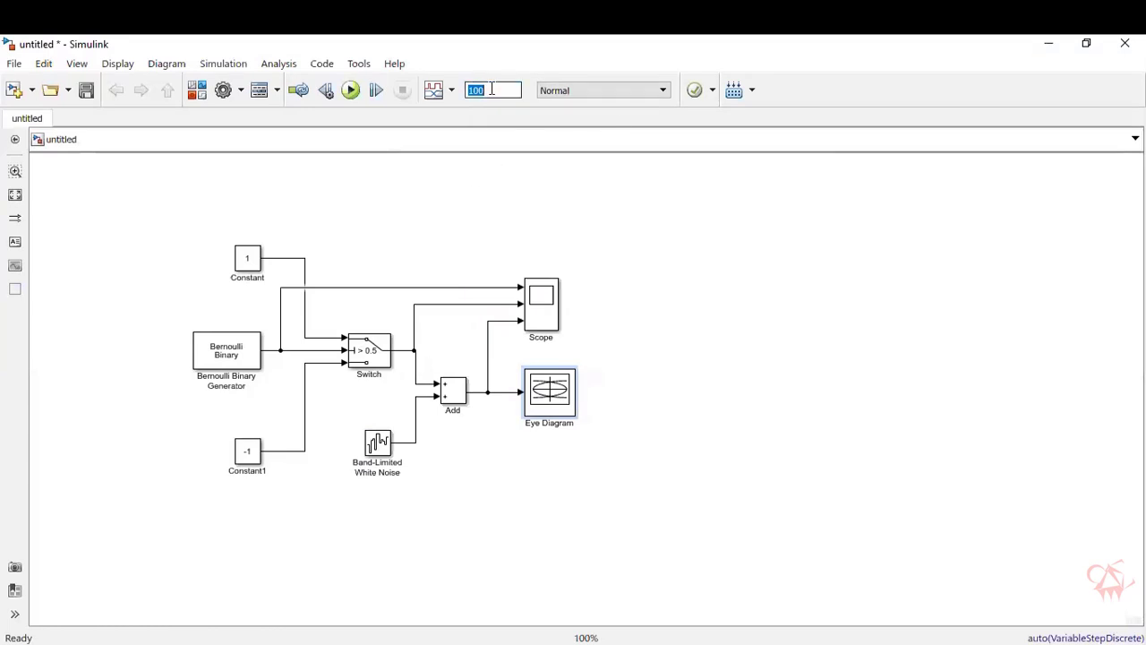
{"action": "left_click", "coordinate": [351, 92]}
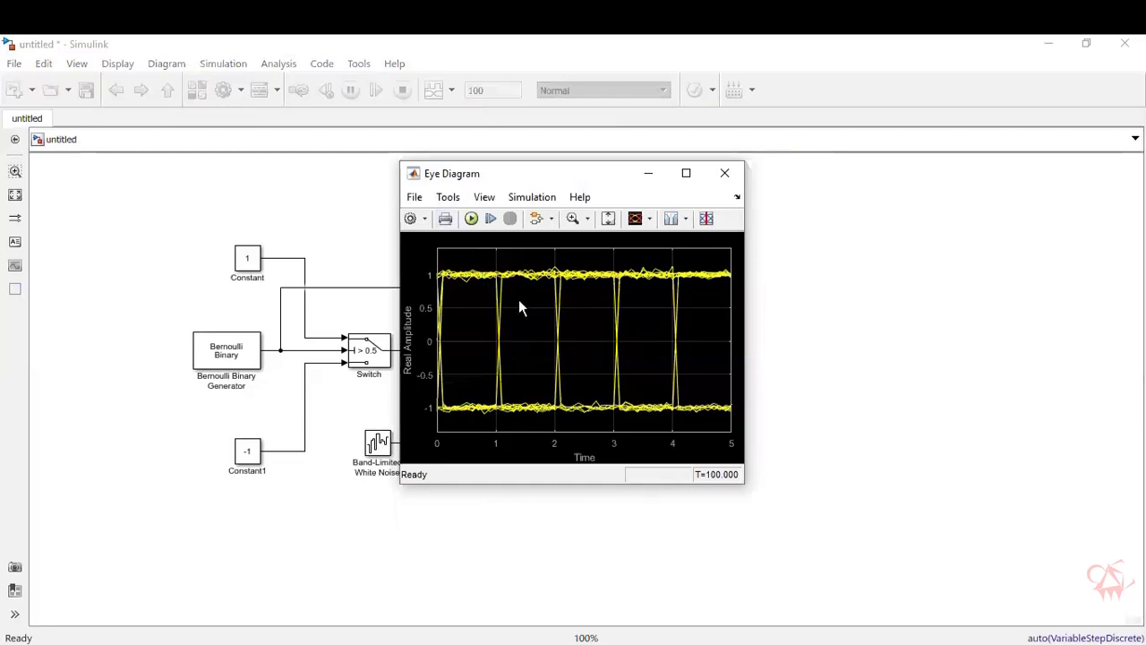
{"action": "left_click", "coordinate": [416, 199]}
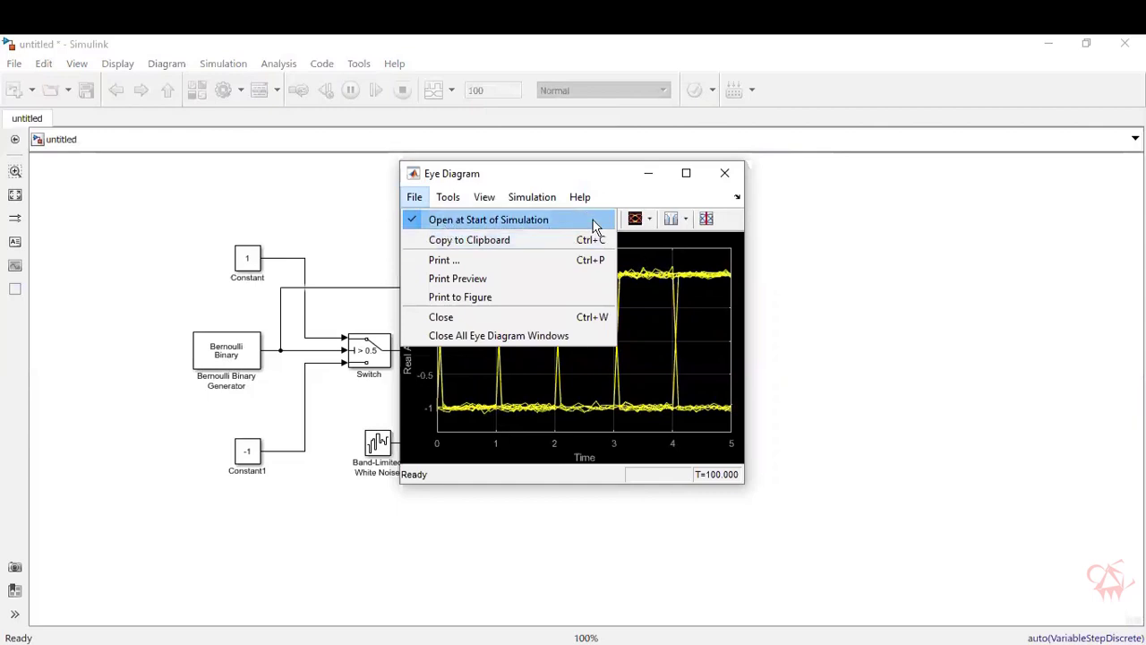
{"action": "left_click", "coordinate": [658, 274]}
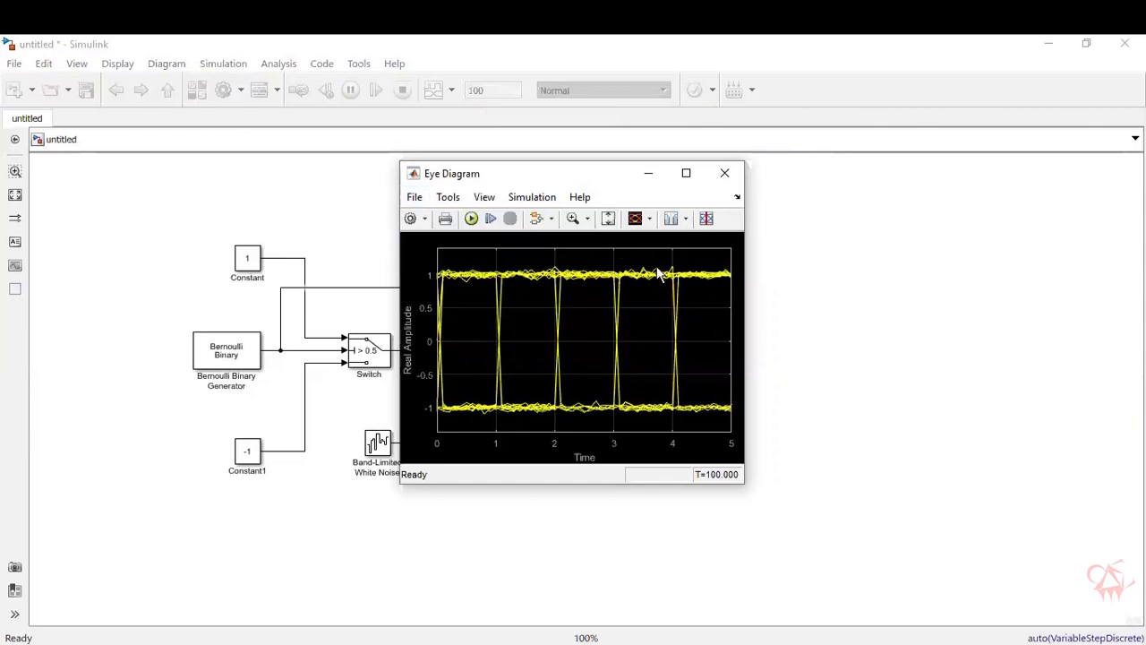
{"action": "left_click", "coordinate": [696, 174]}
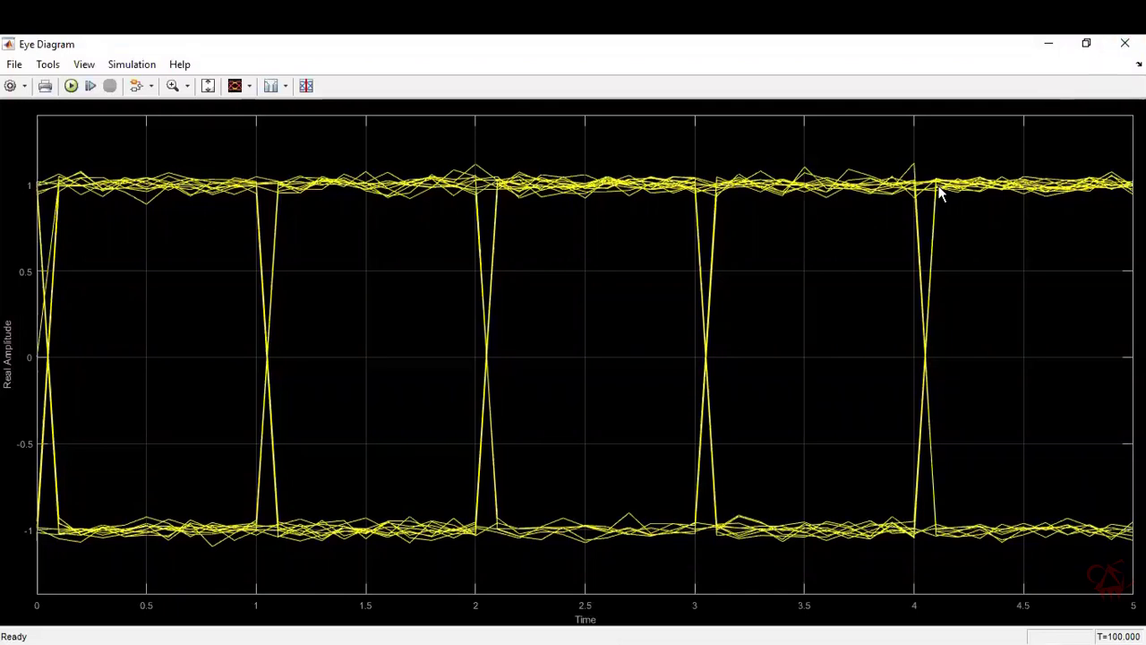
{"action": "left_click", "coordinate": [1124, 43]}
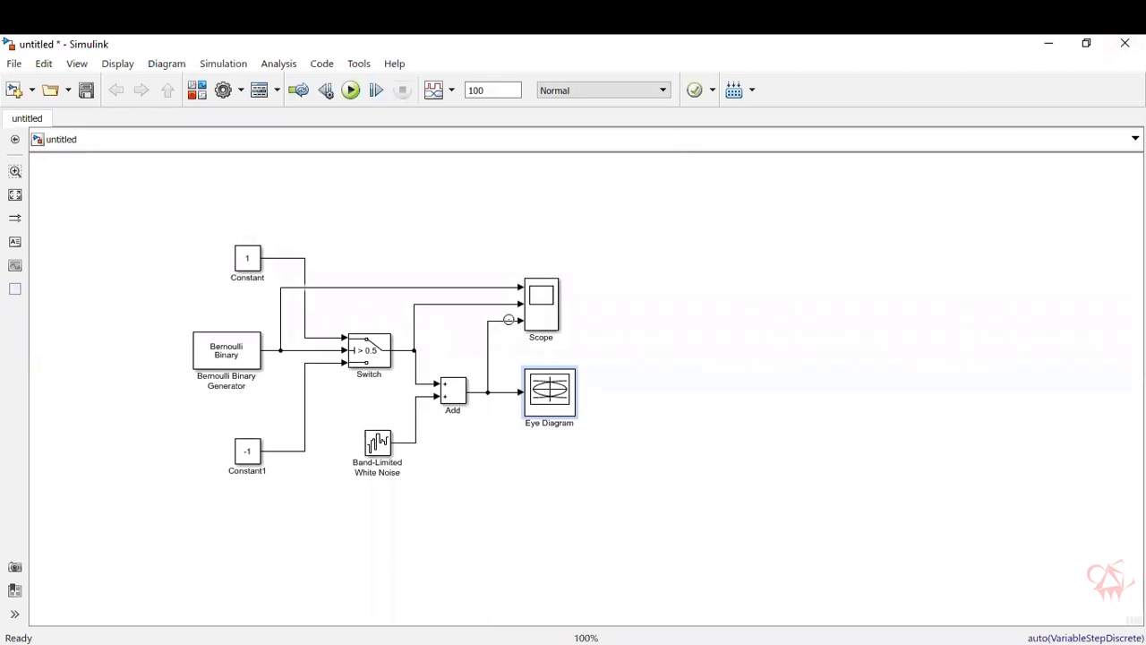
Step: Open the Scope at full-screen size and set its layout to three displays stacked in one column
{"action": "left_click", "coordinate": [541, 312]}
{"action": "double_click", "coordinate": [540, 312]}
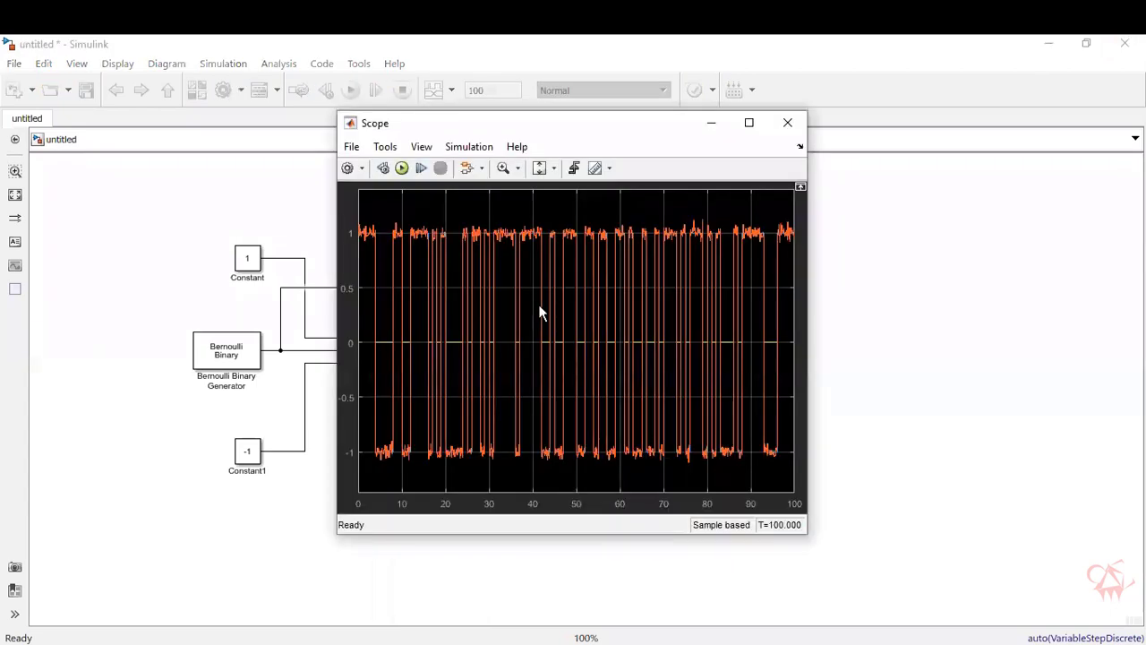
{"action": "left_click", "coordinate": [752, 123]}
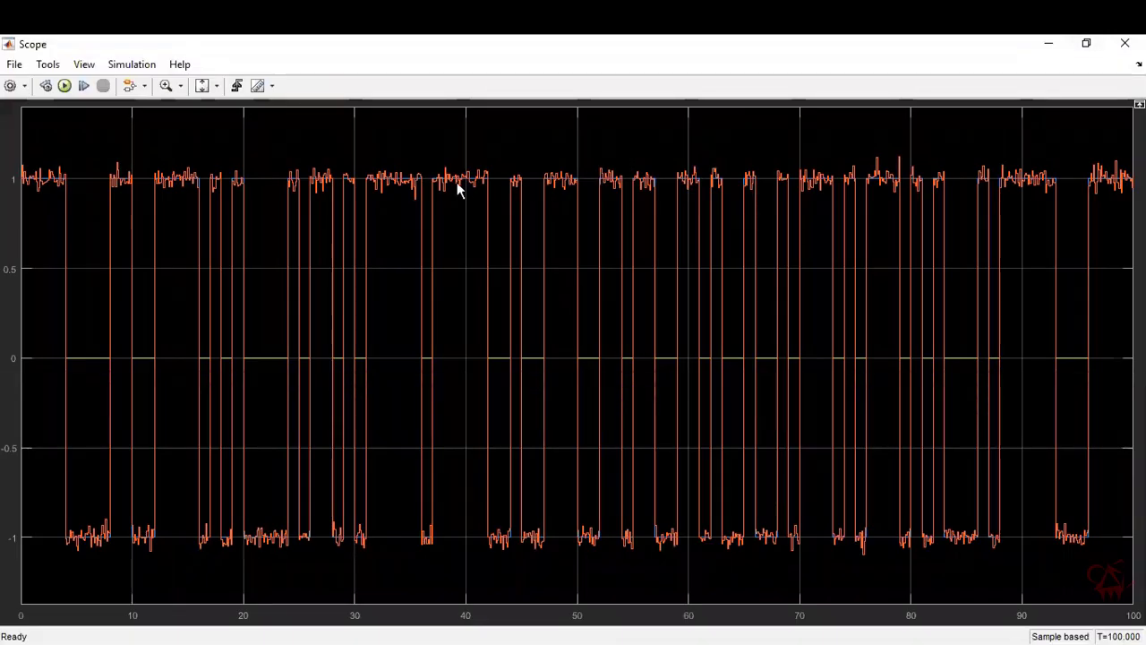
{"action": "left_click", "coordinate": [99, 64]}
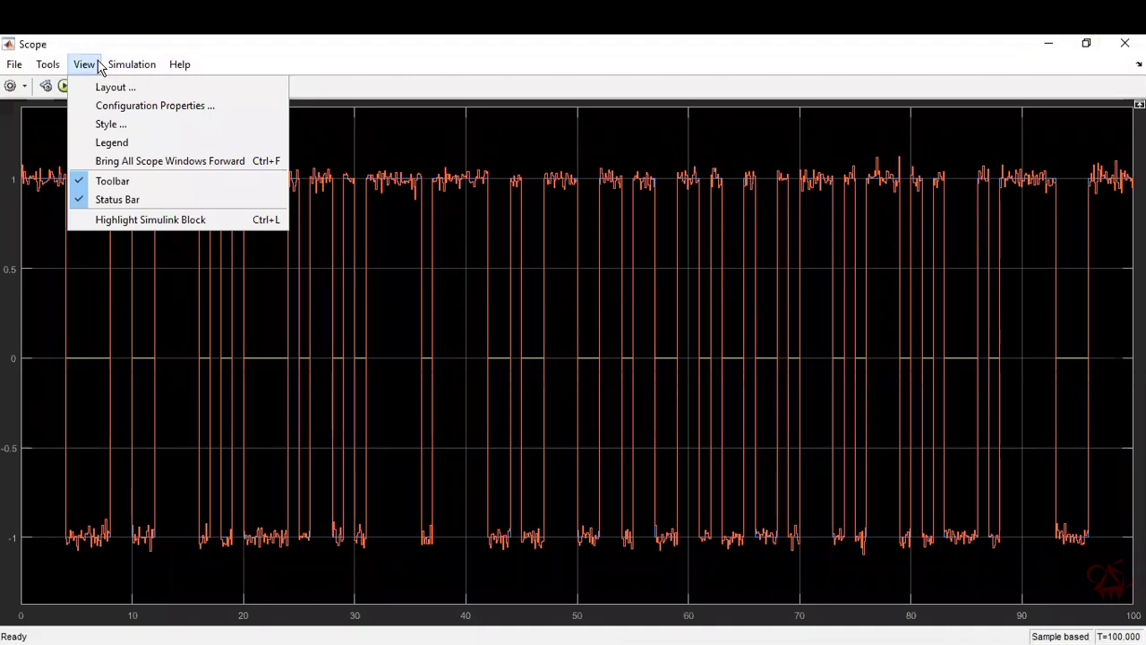
{"action": "mouse_move", "coordinate": [108, 66]}
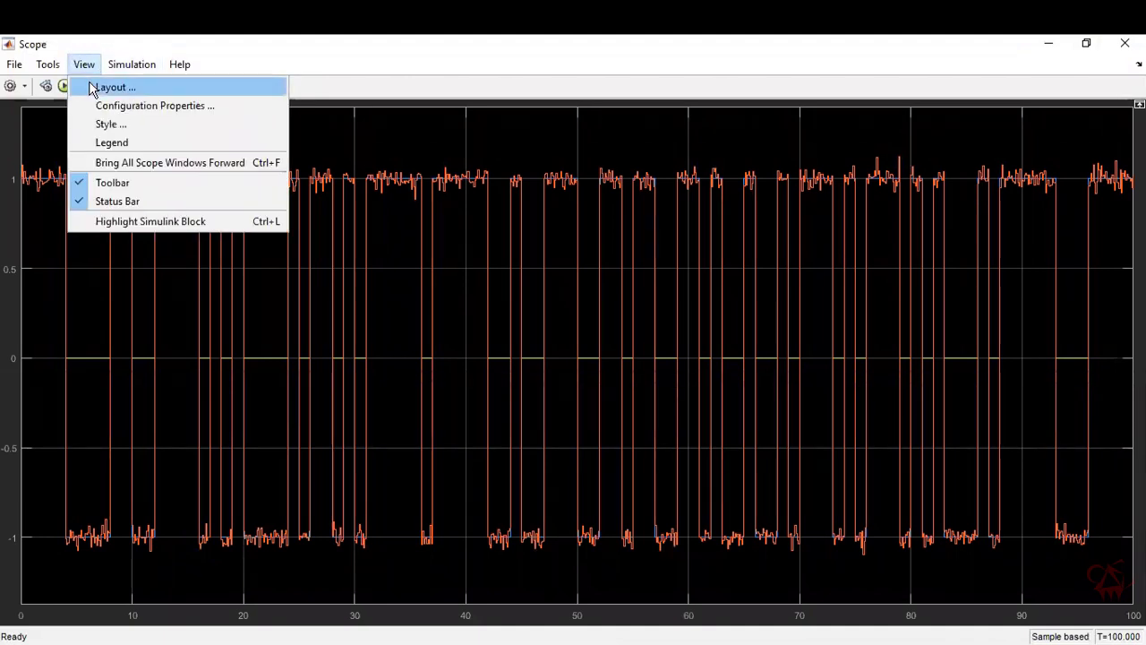
{"action": "left_click", "coordinate": [93, 86]}
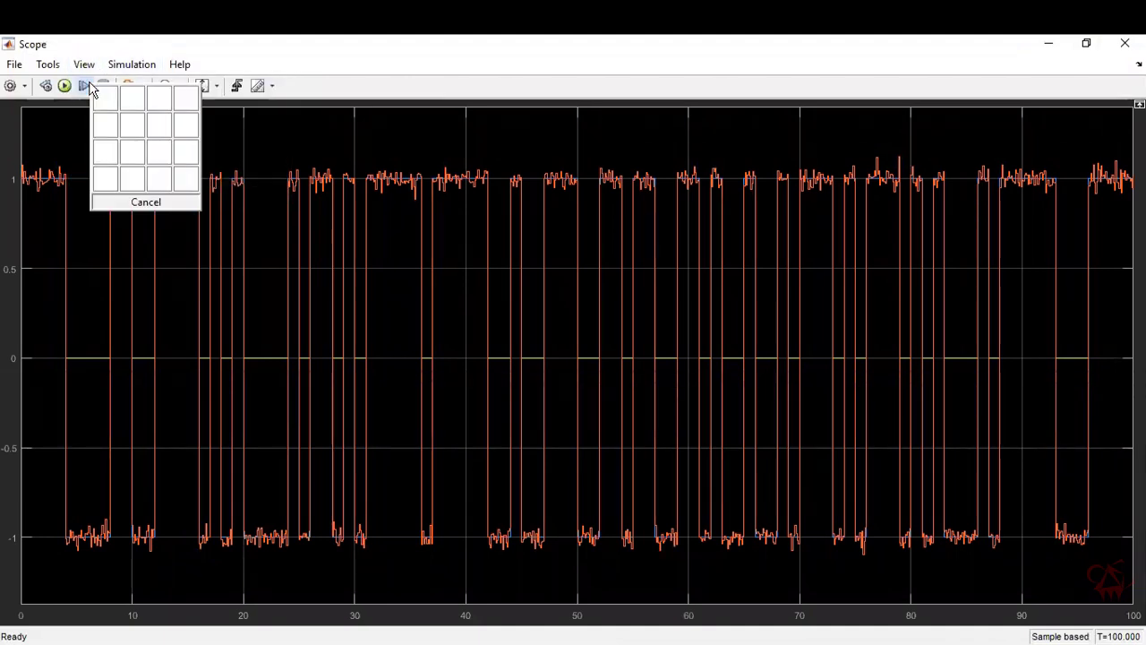
{"action": "left_click", "coordinate": [121, 166]}
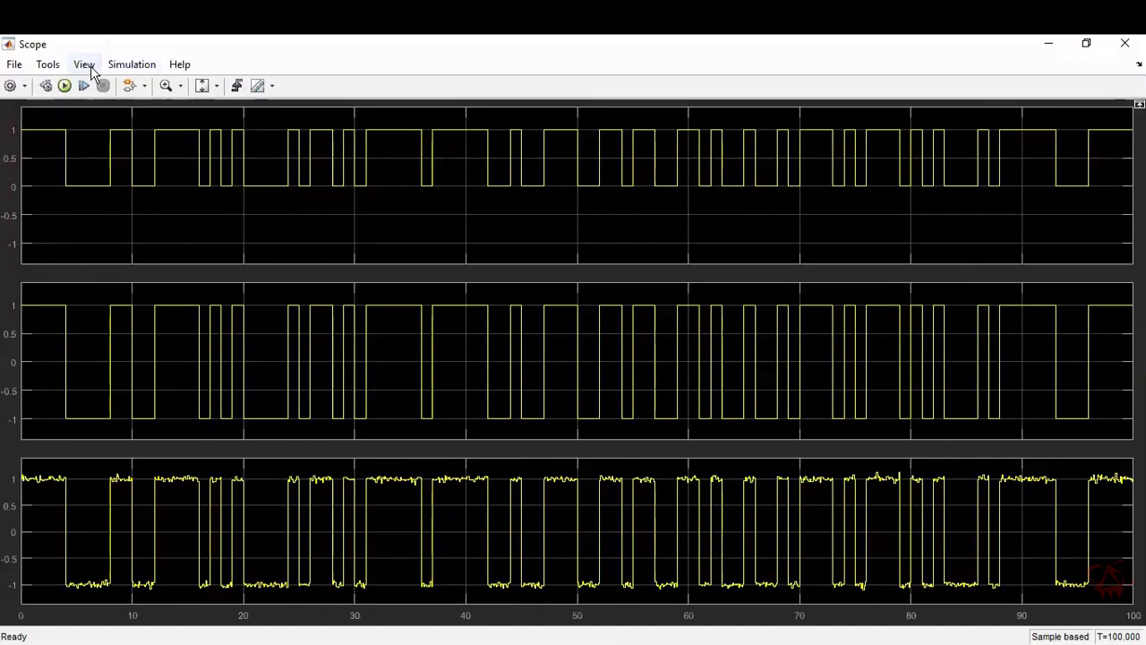
Step: Title the Scope's first display "Input wave" in its configuration properties and apply the change
{"action": "left_click", "coordinate": [9, 86]}
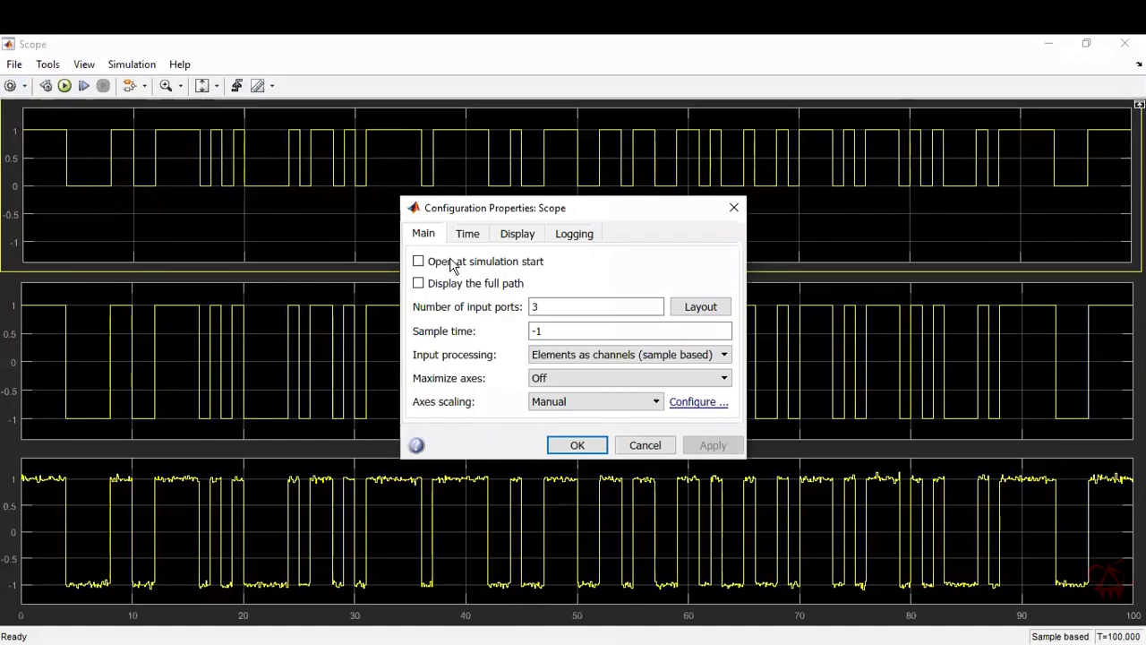
{"action": "left_click", "coordinate": [512, 235]}
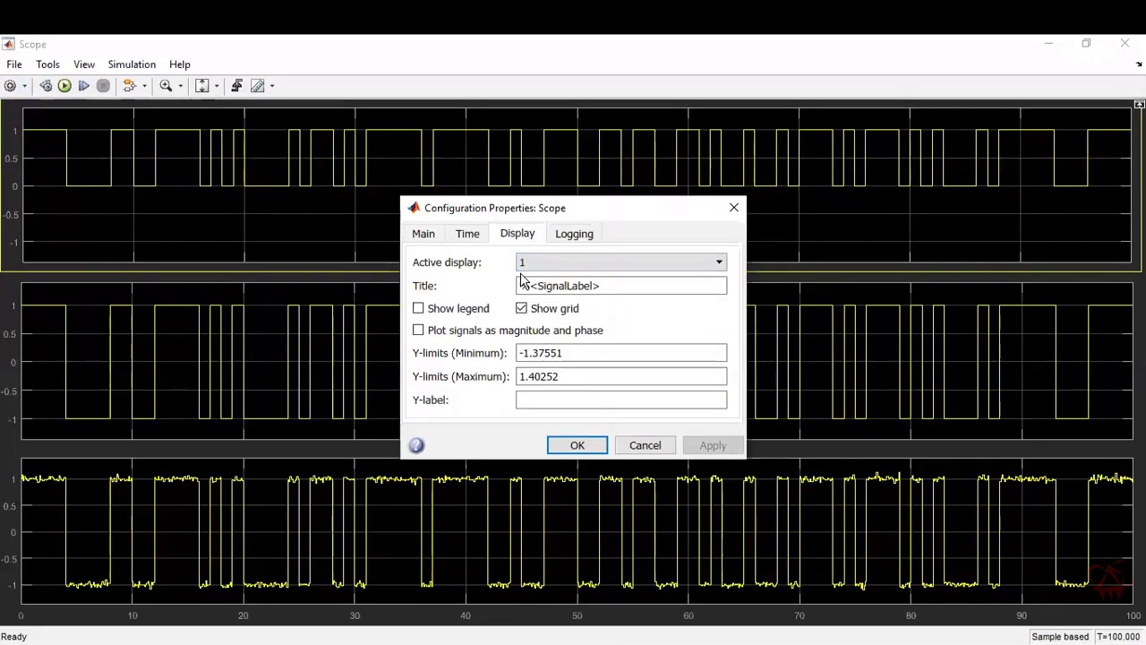
{"action": "left_click", "coordinate": [617, 286]}
{"action": "triple_click", "coordinate": [617, 289]}
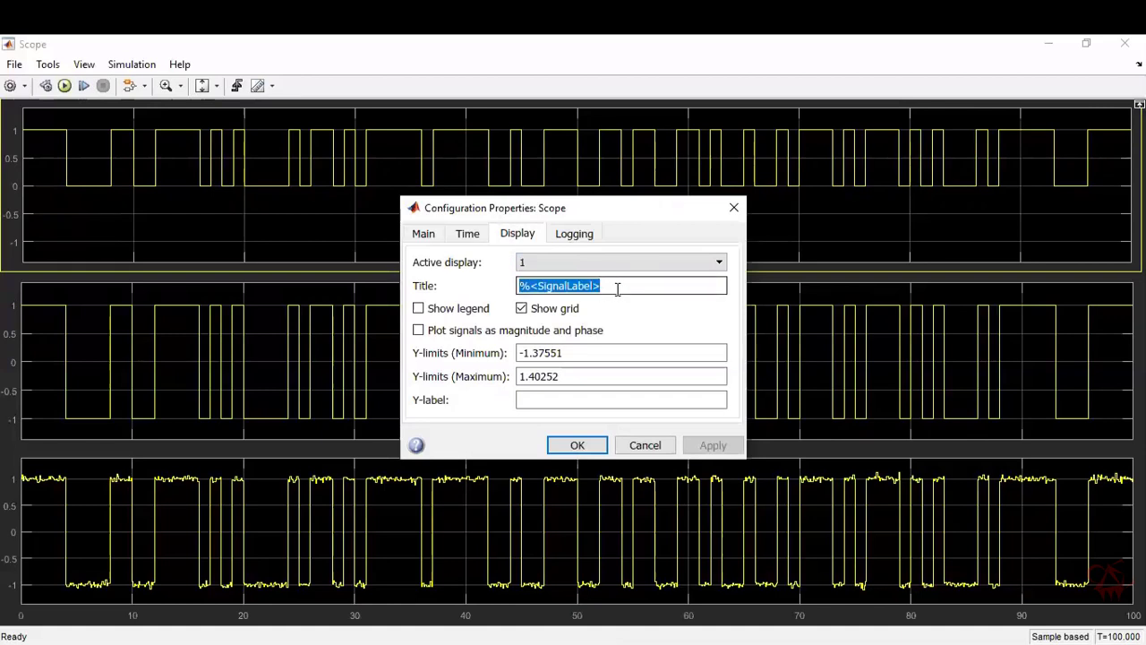
{"action": "type", "text": "Input "}
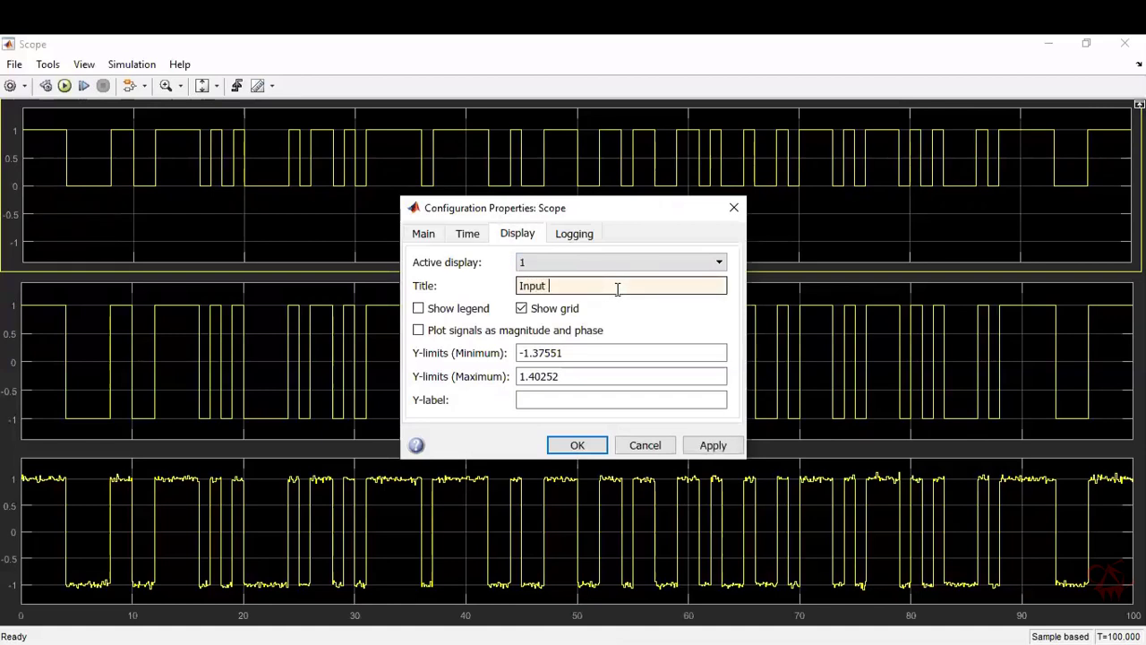
{"action": "type", "text": "wave"}
{"action": "left_click", "coordinate": [718, 446]}
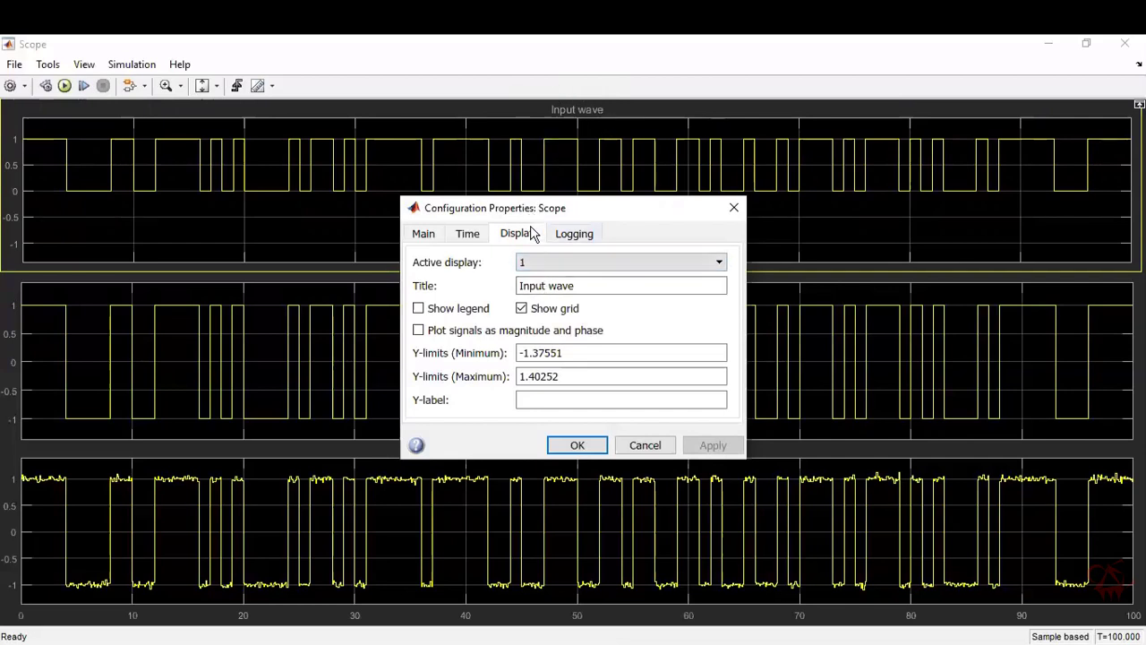
Step: Title the Scope's second display "NRZ Signal" in its configuration properties and apply the change
{"action": "left_click", "coordinate": [555, 265]}
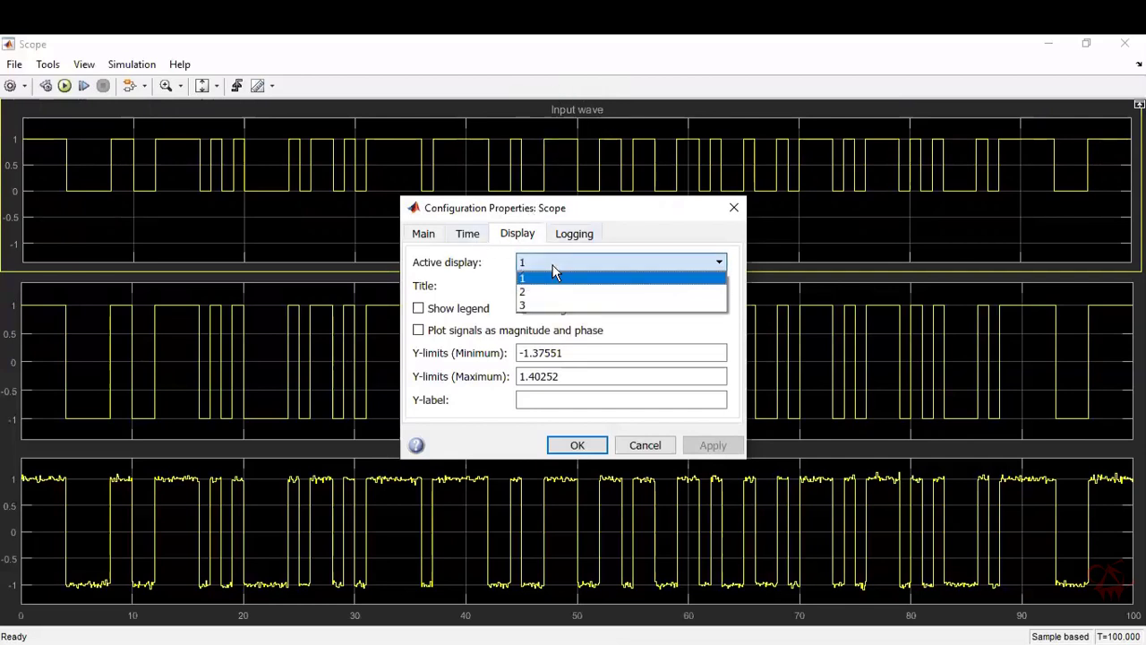
{"action": "left_click", "coordinate": [564, 294]}
{"action": "left_click", "coordinate": [603, 283]}
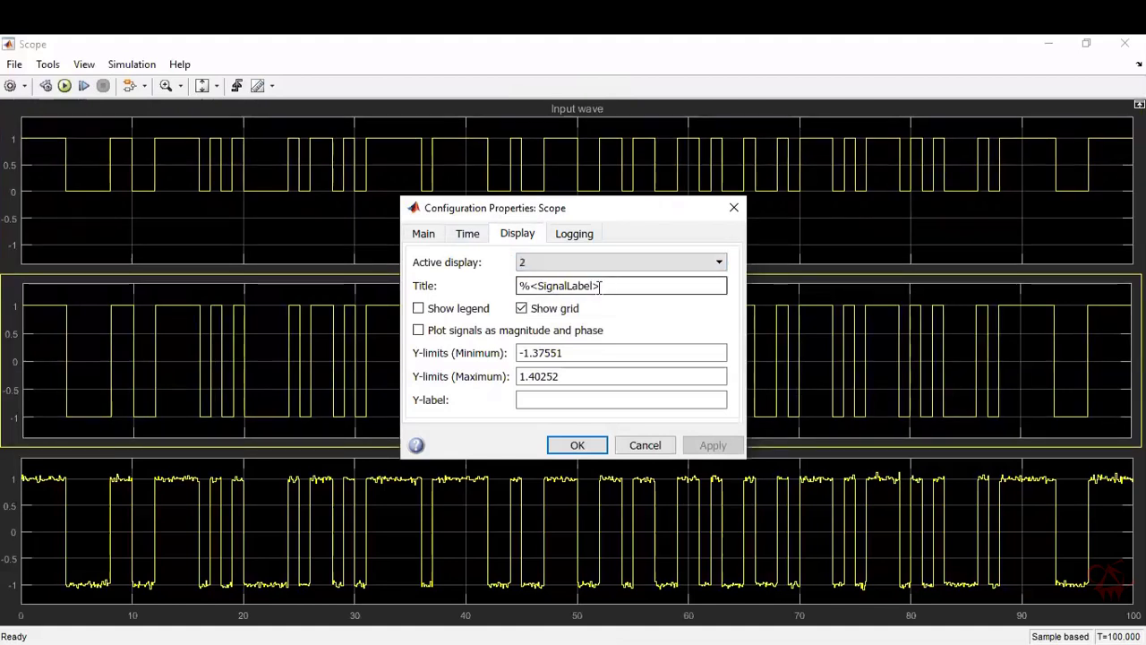
{"action": "double_click", "coordinate": [606, 285]}
{"action": "type", "text": "NR"}
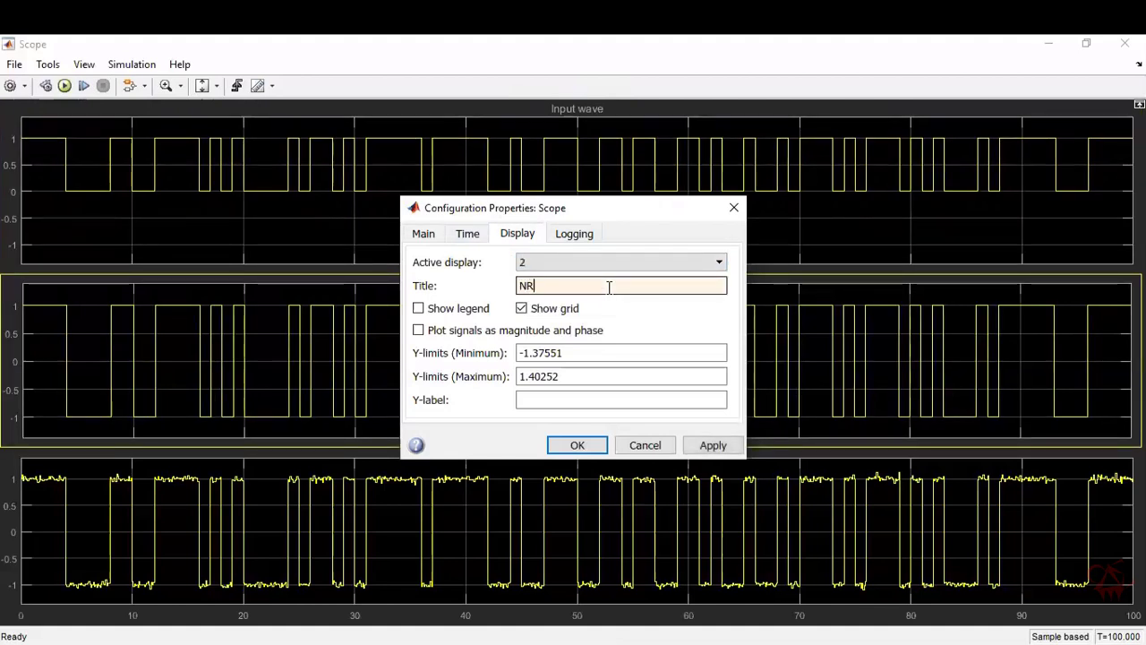
{"action": "type", "text": "Z Signal"}
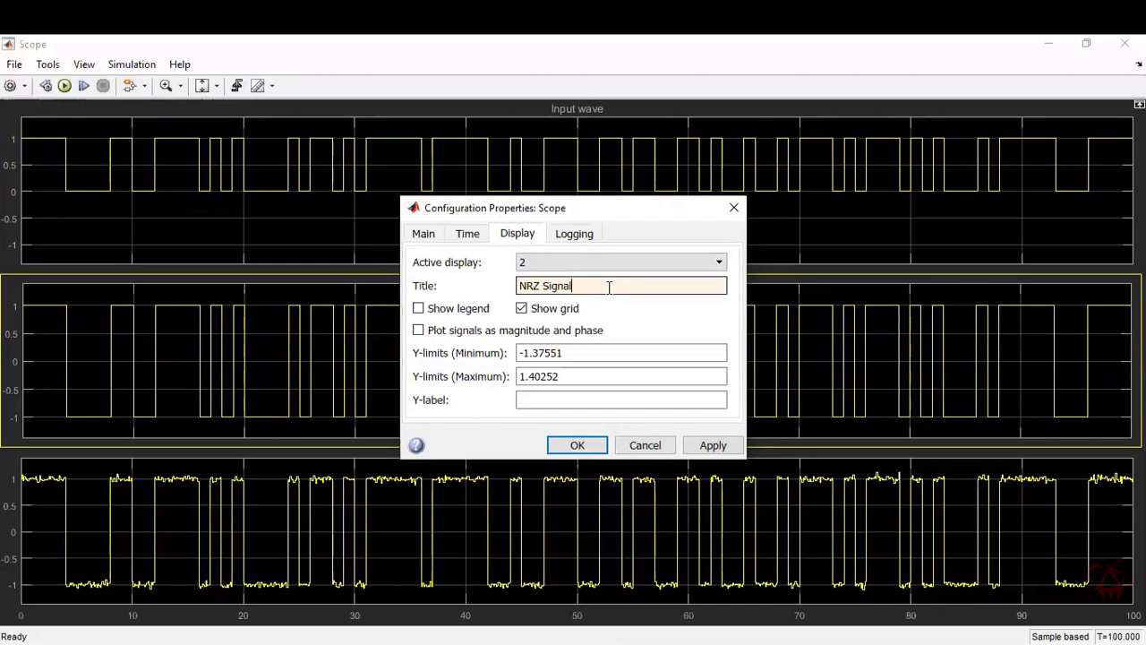
{"action": "left_click", "coordinate": [704, 446]}
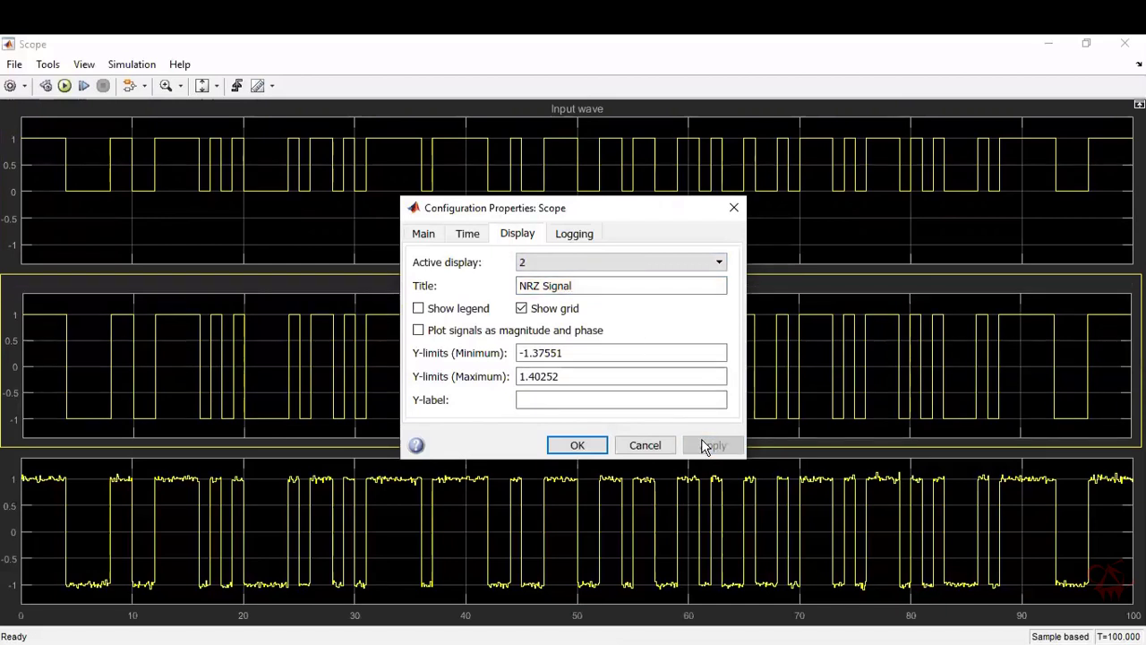
Step: Title the Scope's third display "NRZ with Noise", confirm the configuration properties and close the Scope
{"action": "left_click_drag", "start_coordinate": [652, 209], "coordinate": [936, 203]}
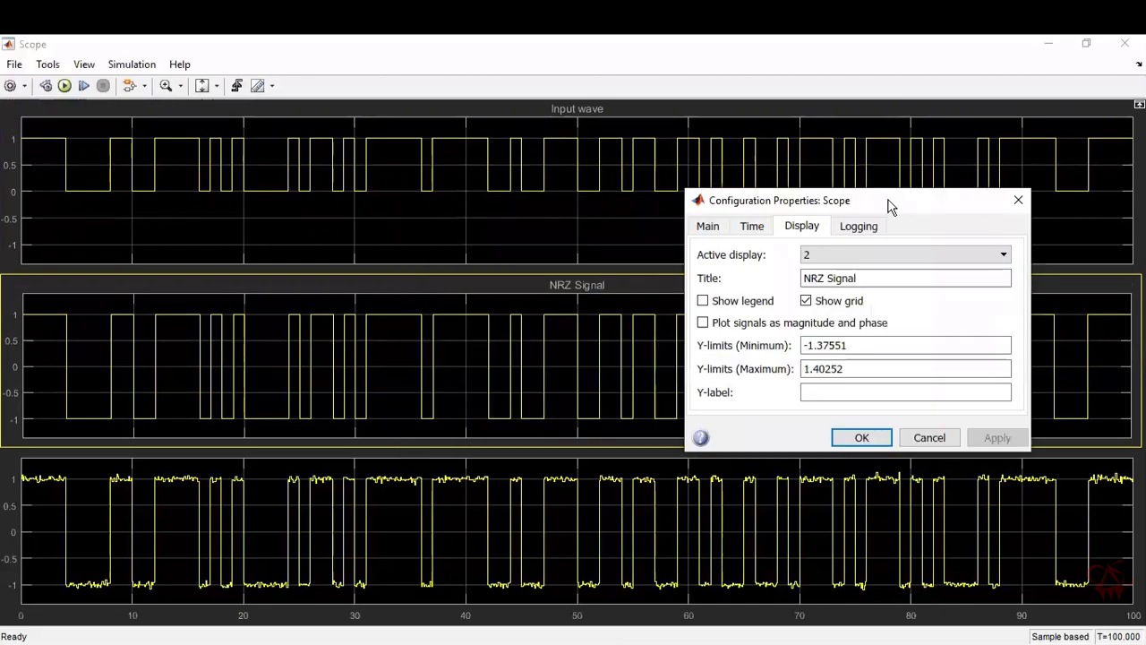
{"action": "left_click", "coordinate": [847, 255]}
{"action": "left_click", "coordinate": [847, 299]}
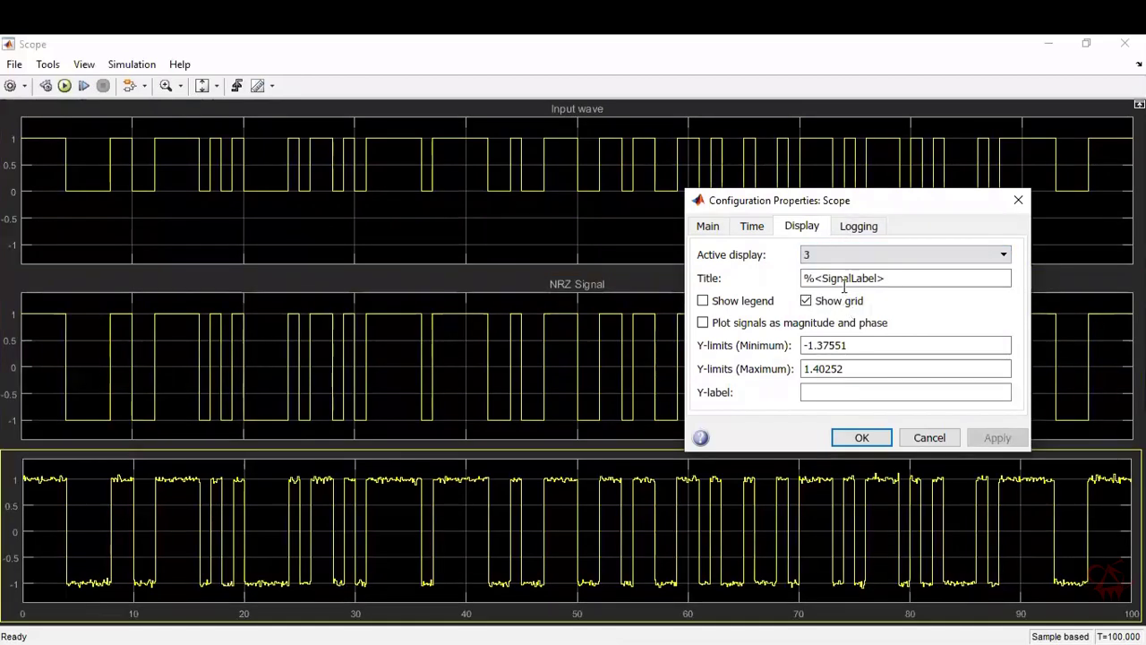
{"action": "triple_click", "coordinate": [906, 279]}
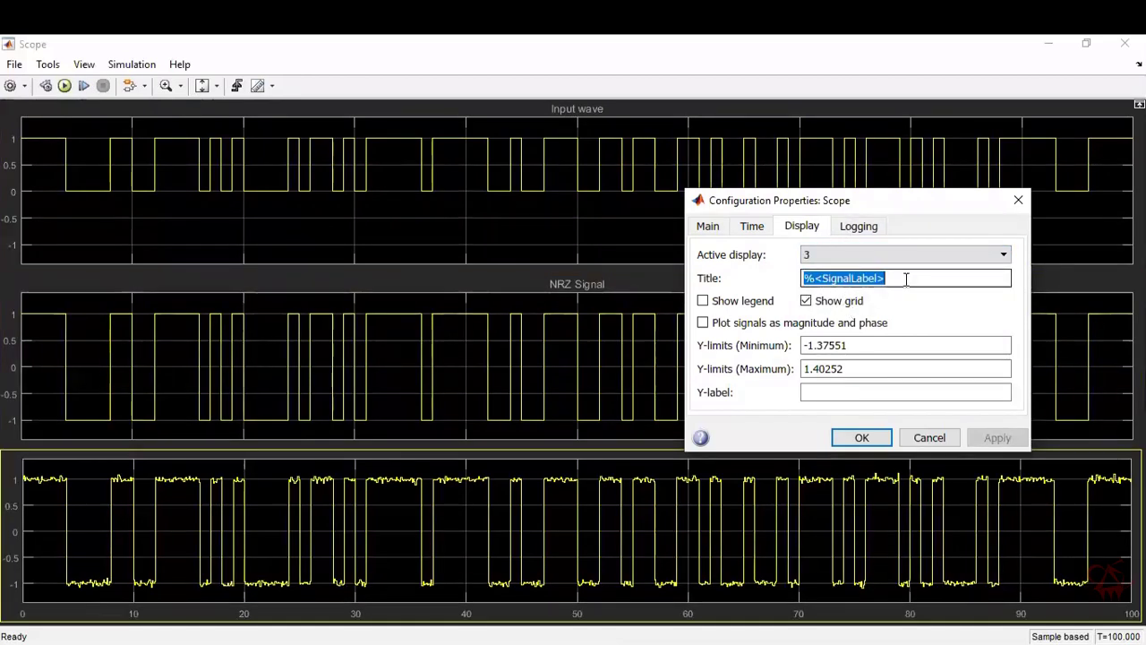
{"action": "type", "text": "NRZ with Noise"}
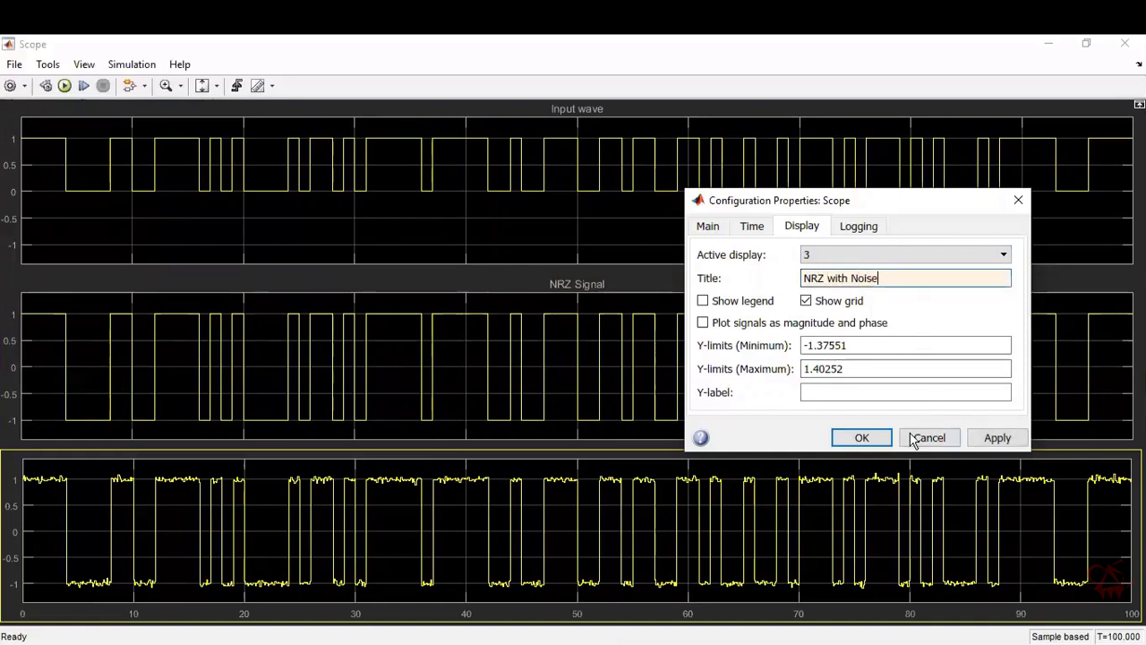
{"action": "left_click", "coordinate": [864, 438]}
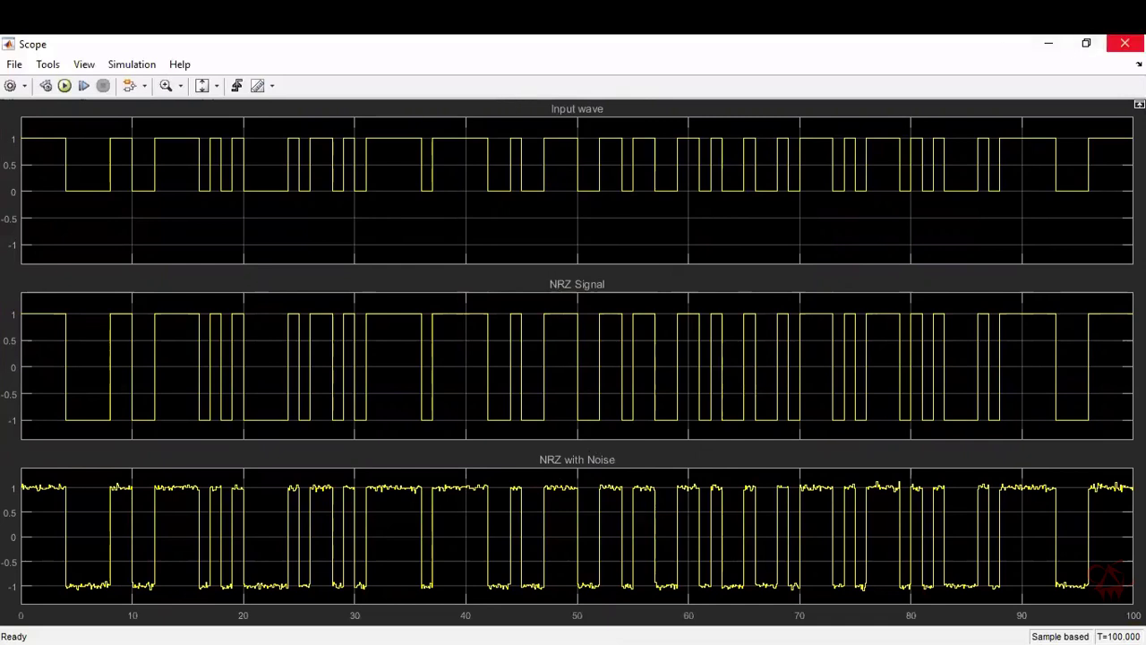
{"action": "left_click", "coordinate": [1124, 43]}
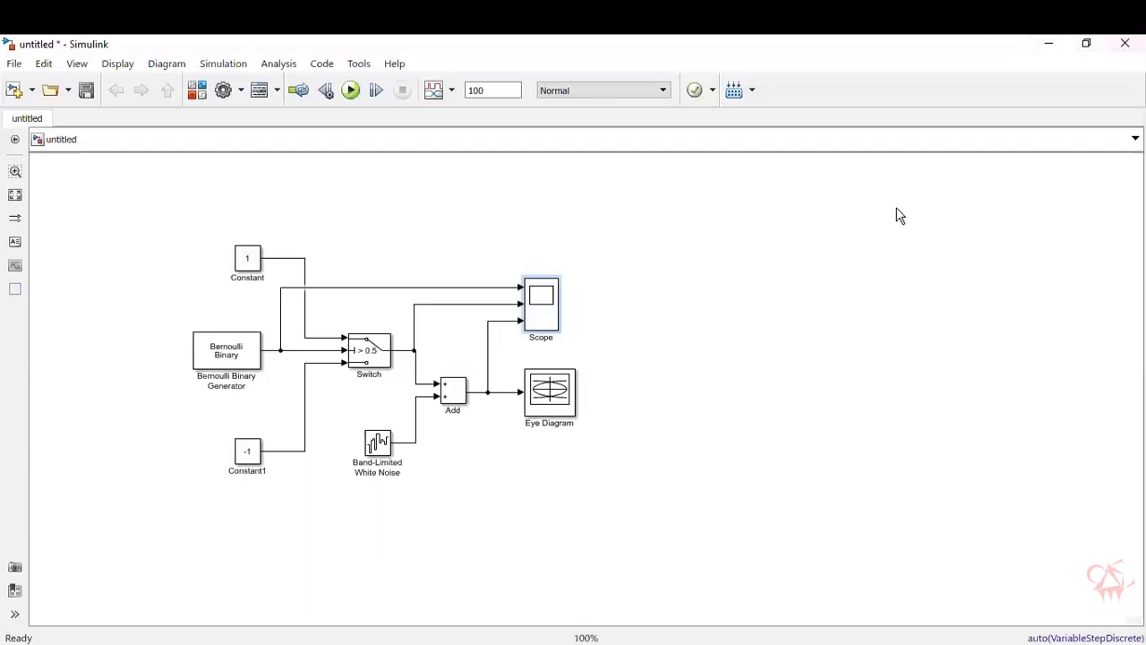
Step: Delete the Eye Diagram, Add and Band-Limited White Noise blocks from the model along with their leftover signal lines
{"action": "left_click", "coordinate": [561, 404]}
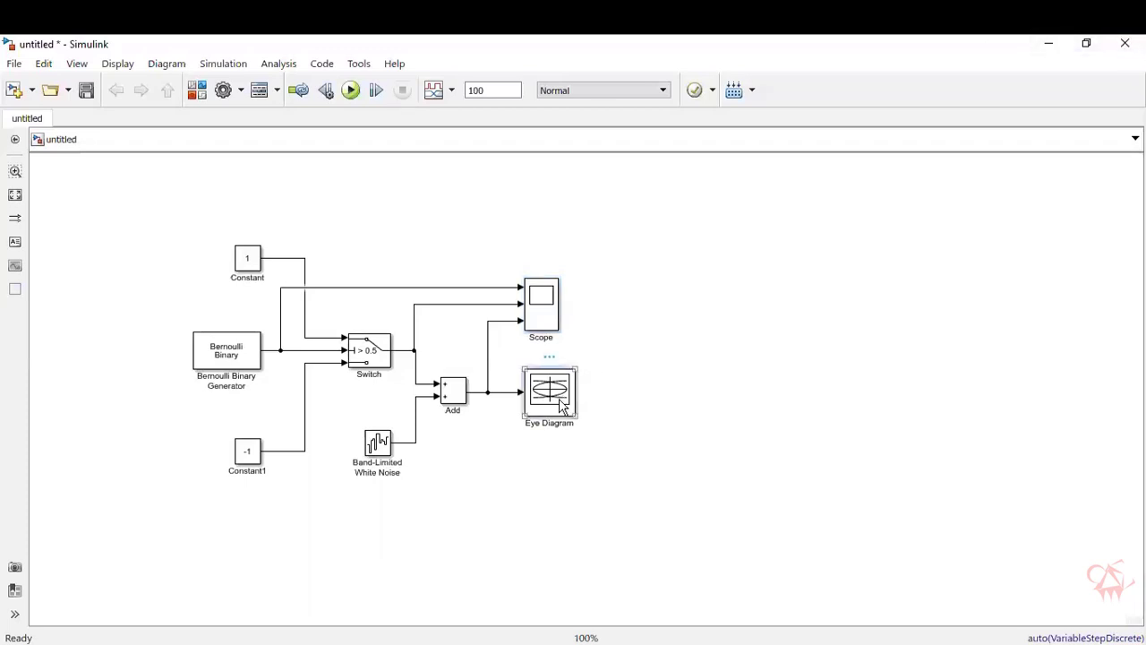
{"action": "key", "text": "Delete"}
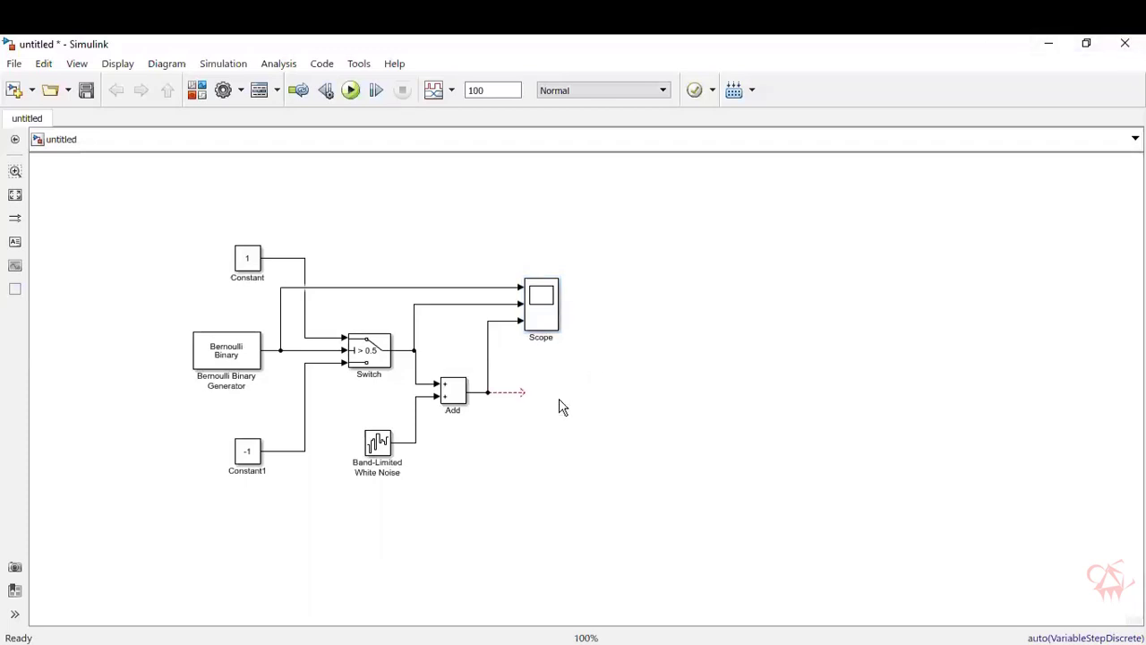
{"action": "left_click", "coordinate": [447, 391]}
{"action": "key", "text": "Delete"}
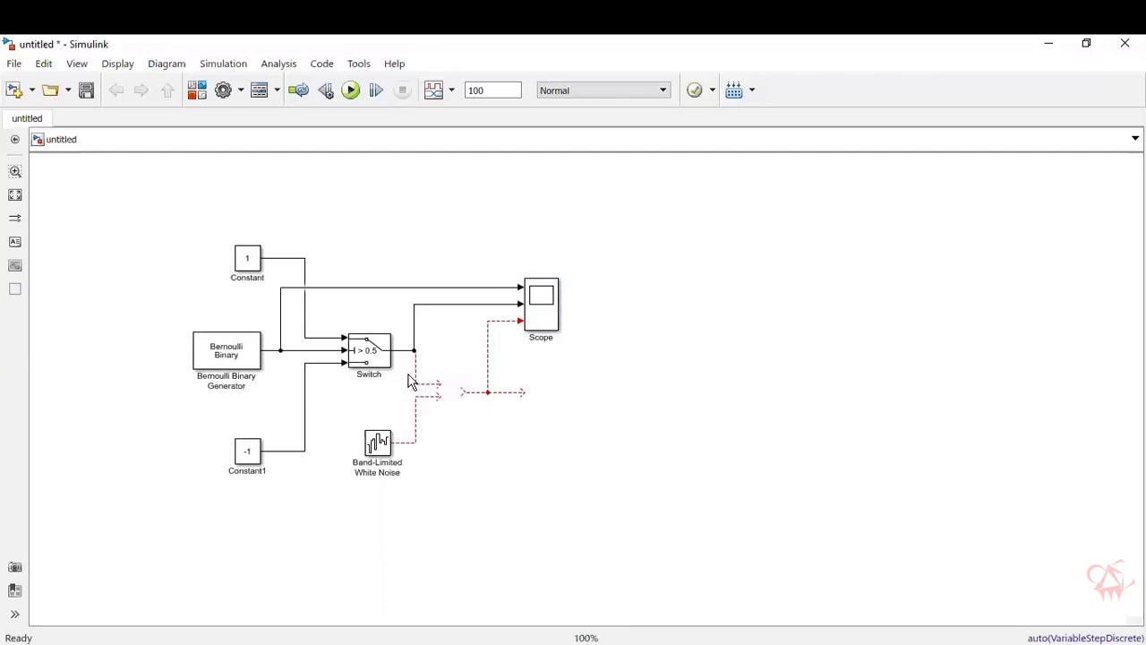
{"action": "left_click_drag", "start_coordinate": [409, 380], "coordinate": [516, 435]}
{"action": "key", "text": "Delete"}
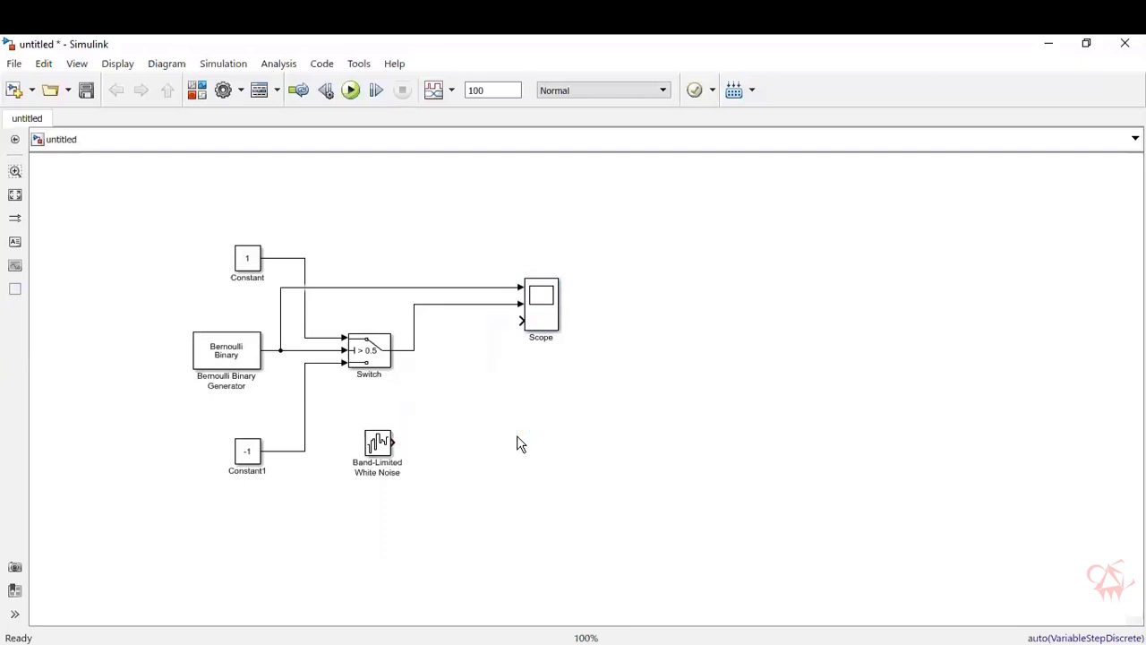
{"action": "left_click", "coordinate": [376, 445]}
{"action": "key", "text": "Delete"}
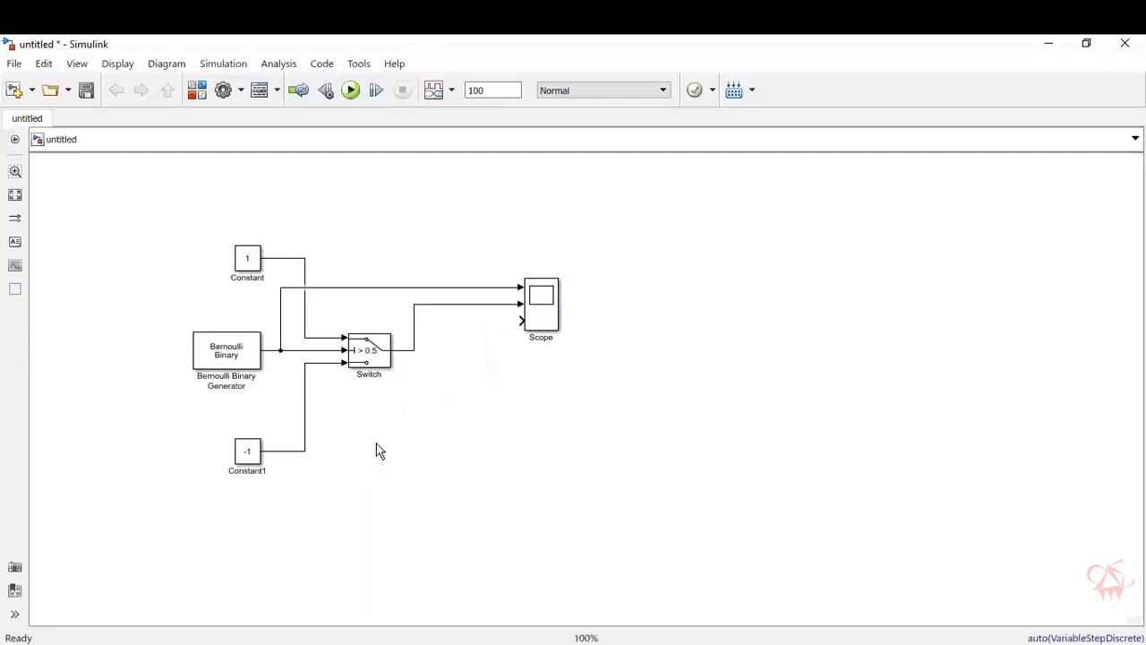
Step: Search the block library for "pulse" and place a Pulse Generator block below the Switch
{"action": "left_click", "coordinate": [202, 97]}
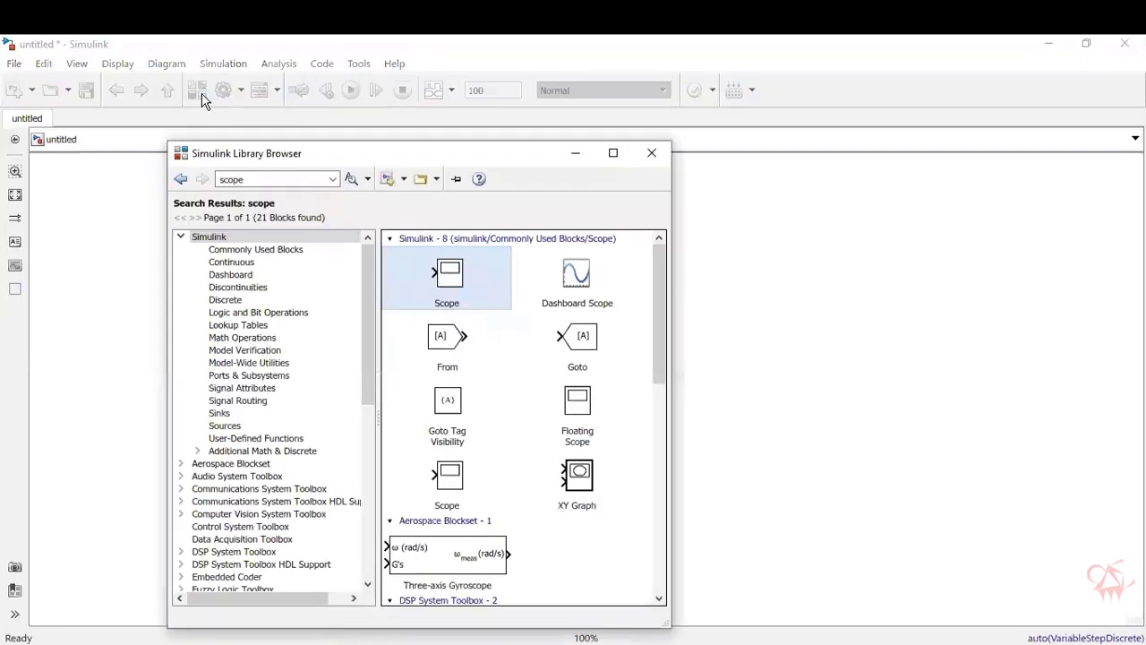
{"action": "double_click", "coordinate": [263, 178]}
{"action": "type", "text": "pulse"}
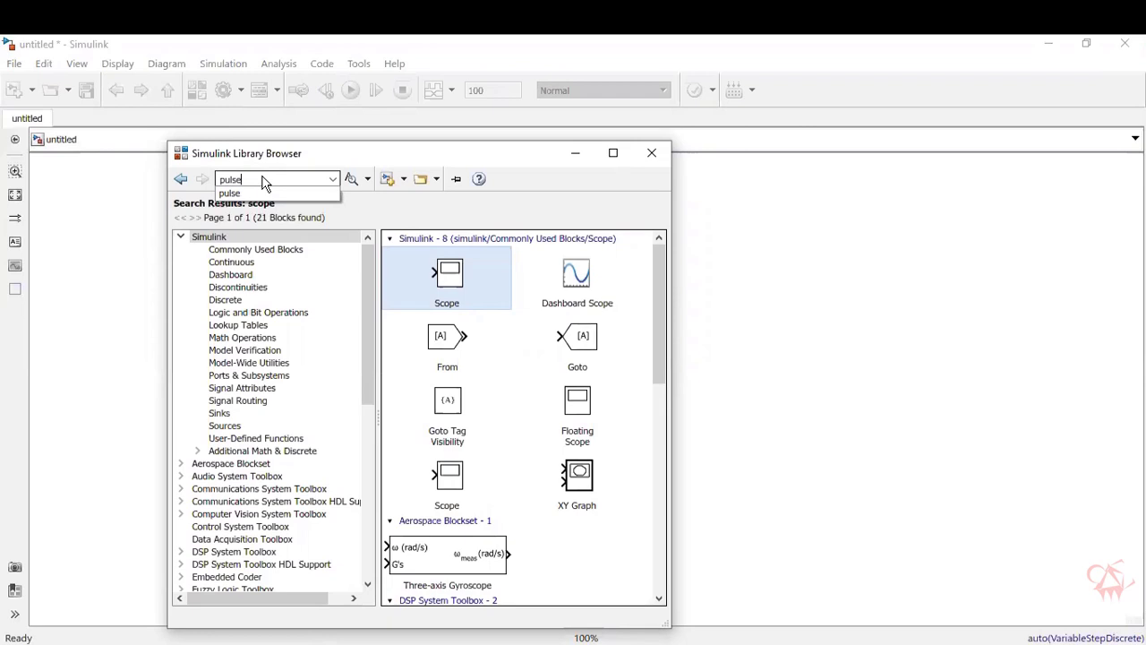
{"action": "key", "text": "Return"}
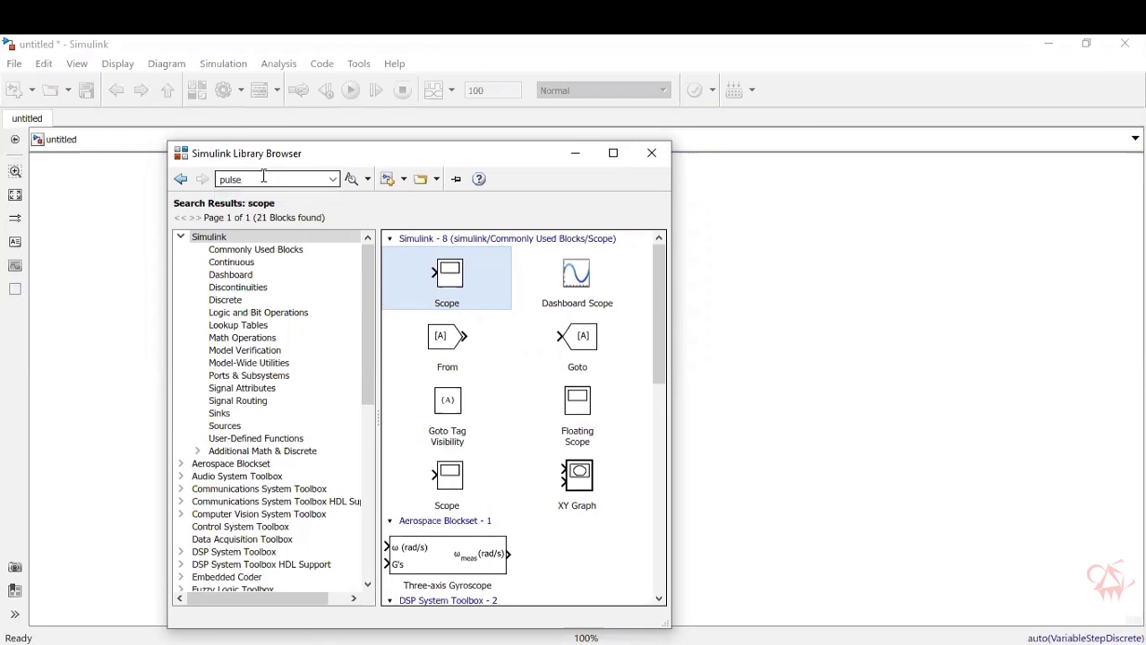
{"action": "key", "text": "Return"}
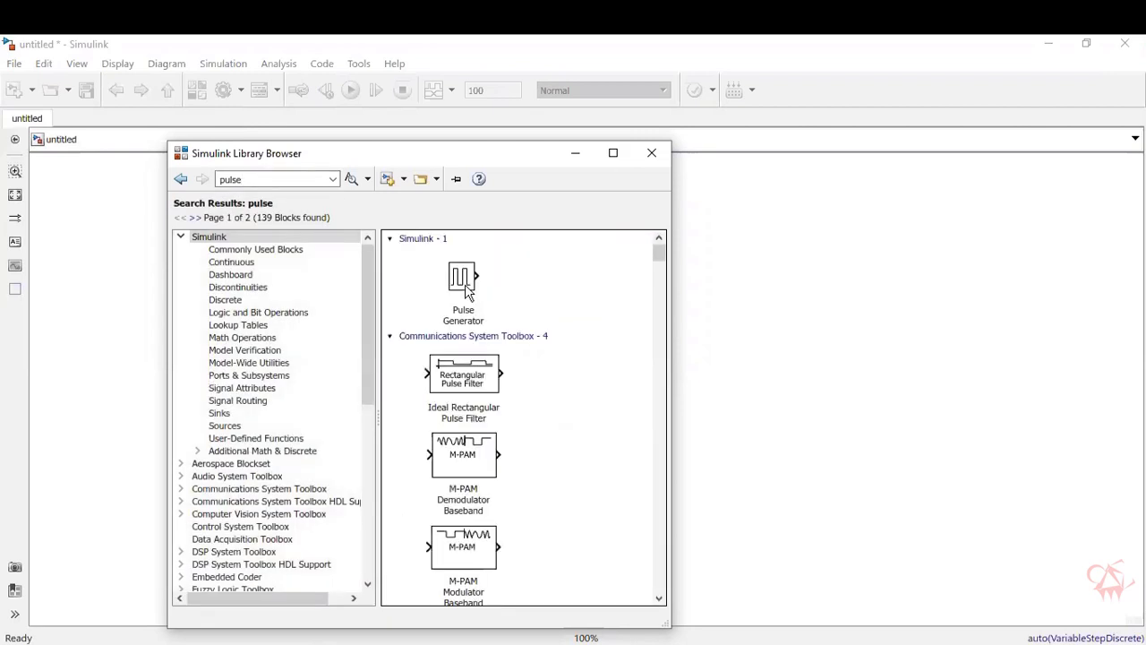
{"action": "left_click", "coordinate": [465, 290]}
{"action": "left_click_drag", "start_coordinate": [464, 289], "coordinate": [378, 437]}
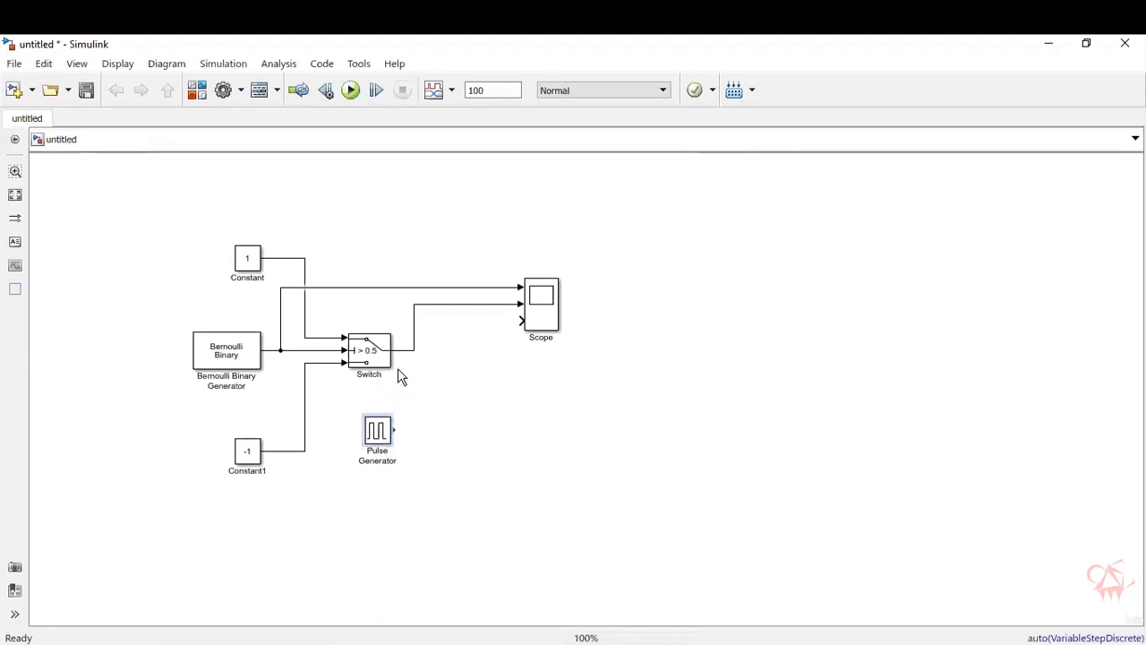
{"action": "left_click", "coordinate": [380, 432]}
Step: Add a Product block below the Scope wiring, fed by the Switch and Pulse Generator outputs, and connect it to the Scope's third input
{"action": "left_click", "coordinate": [198, 90]}
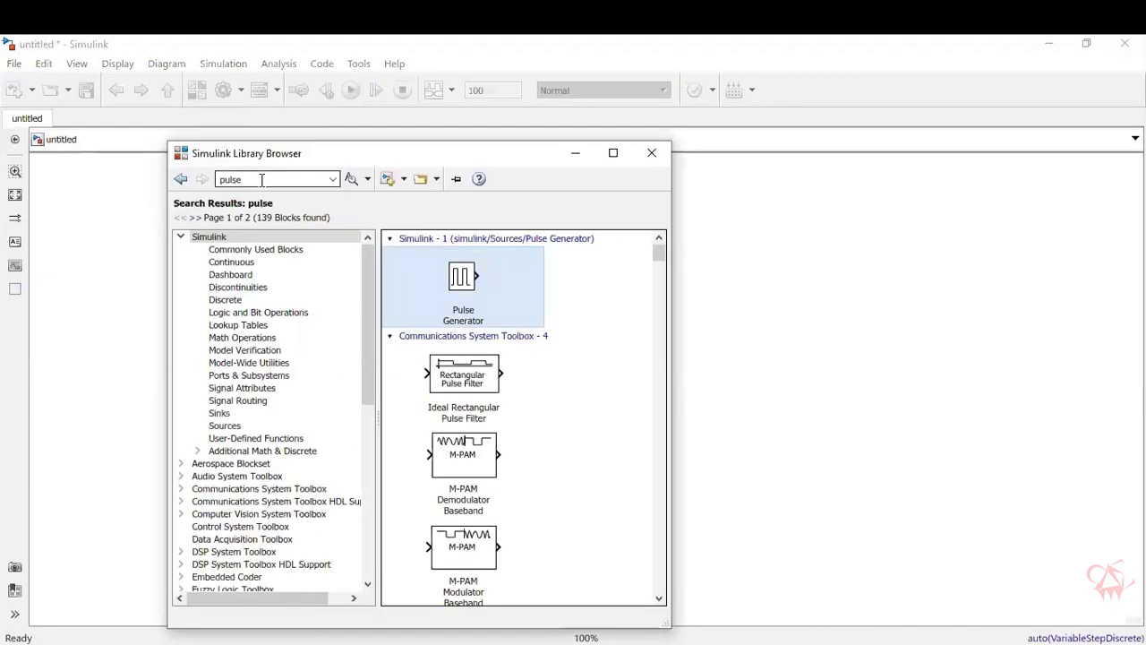
{"action": "double_click", "coordinate": [263, 179]}
{"action": "type", "text": "product"}
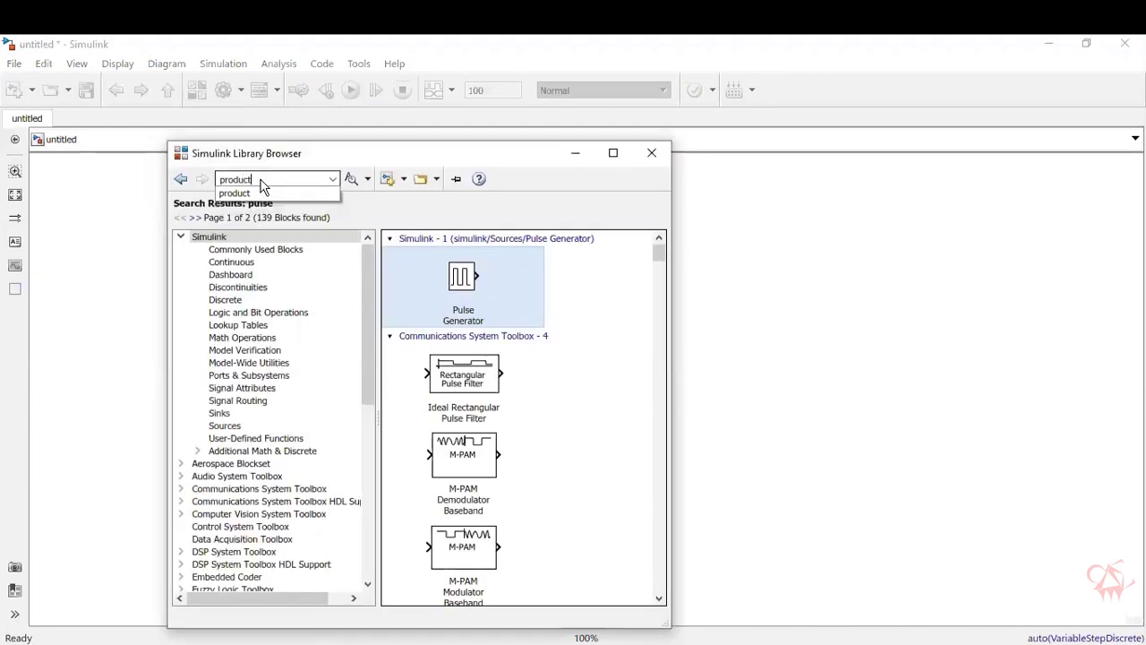
{"action": "left_click", "coordinate": [262, 179]}
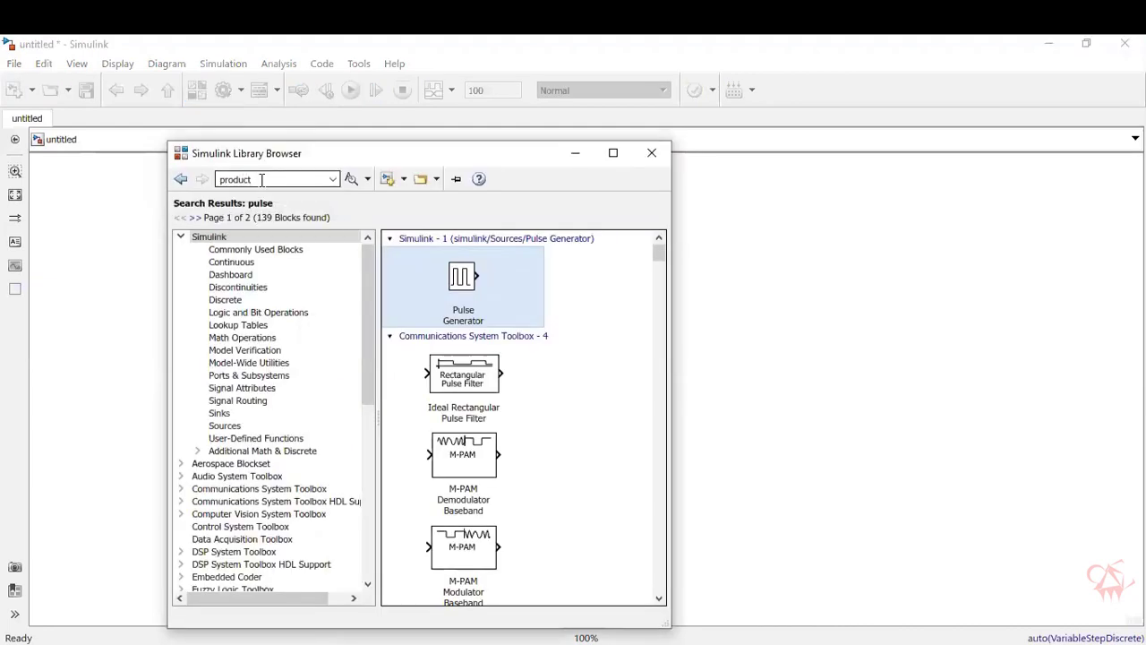
{"action": "key", "text": "Return"}
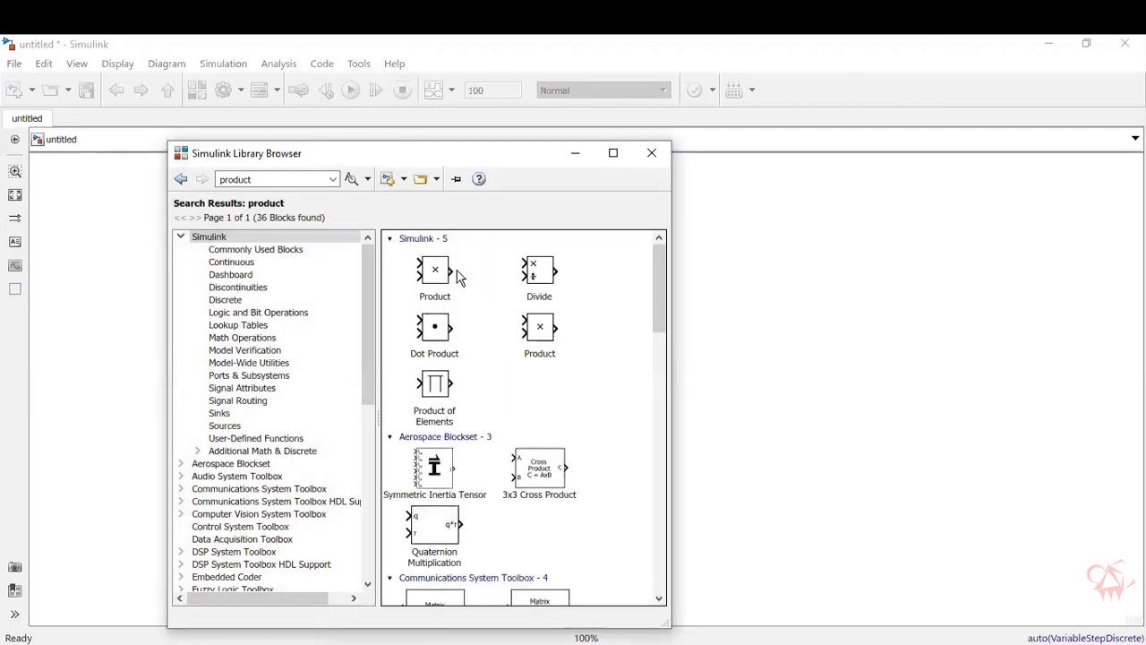
{"action": "left_click_drag", "start_coordinate": [458, 278], "coordinate": [452, 398]}
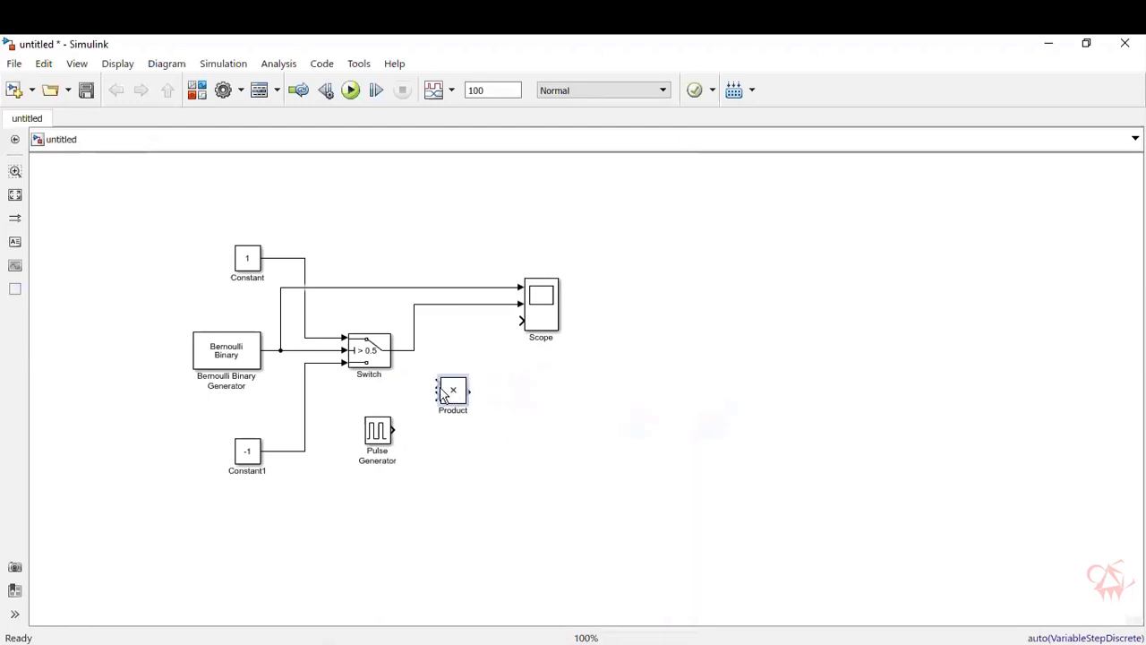
{"action": "left_click", "coordinate": [390, 428]}
{"action": "left_click_drag", "start_coordinate": [395, 428], "coordinate": [412, 352]}
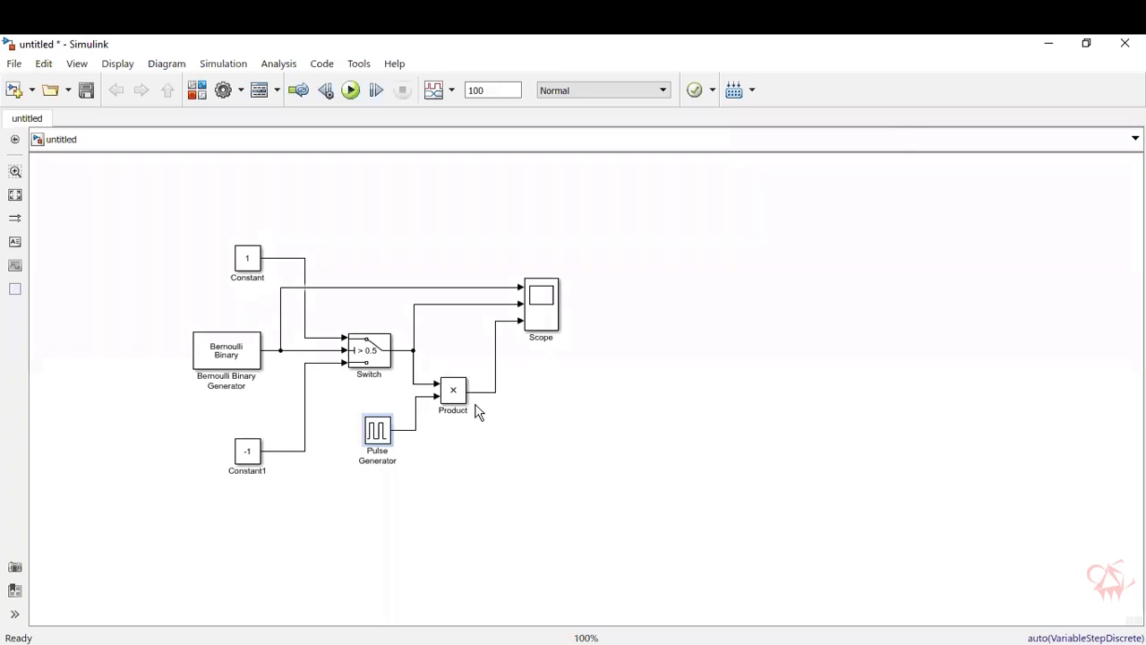
Step: Set the Pulse Generator's period to 1 second and confirm its block parameters
{"action": "double_click", "coordinate": [389, 440]}
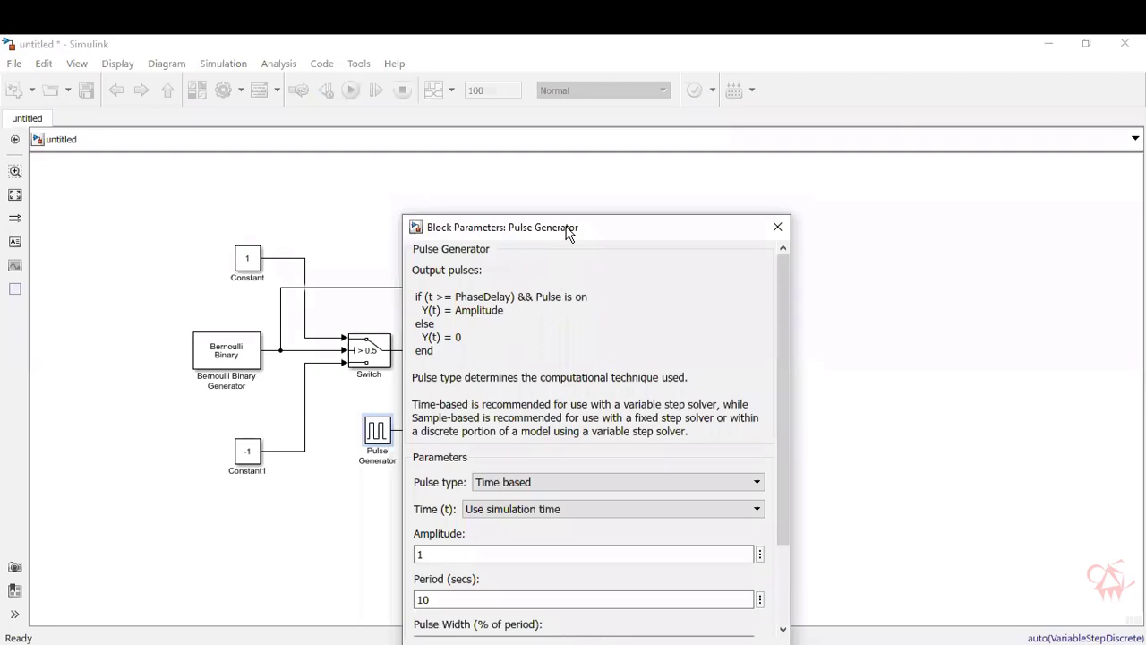
{"action": "left_click_drag", "start_coordinate": [567, 233], "coordinate": [567, 106]}
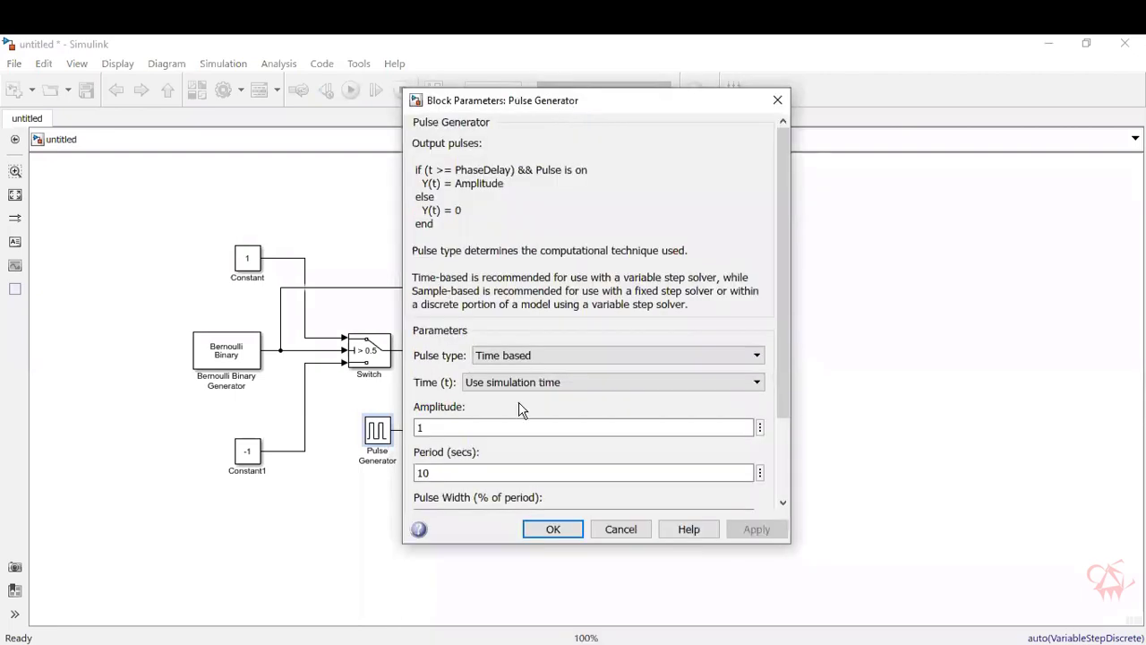
{"action": "left_click", "coordinate": [461, 472]}
{"action": "double_click", "coordinate": [461, 471]}
{"action": "type", "text": "1"}
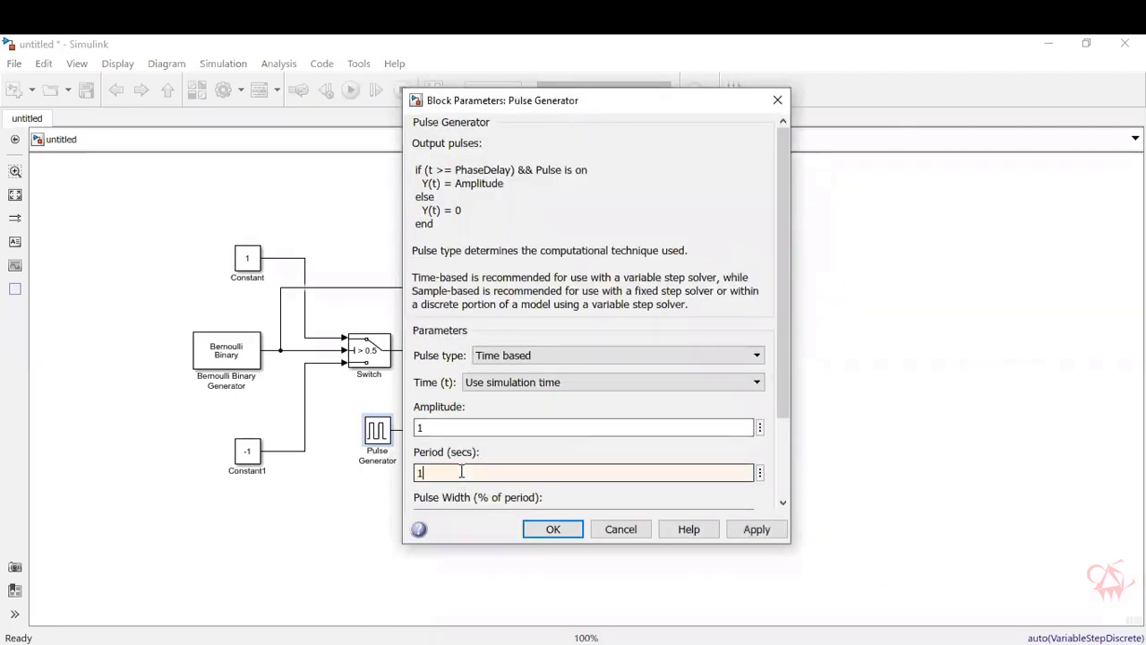
{"action": "key", "text": "Return"}
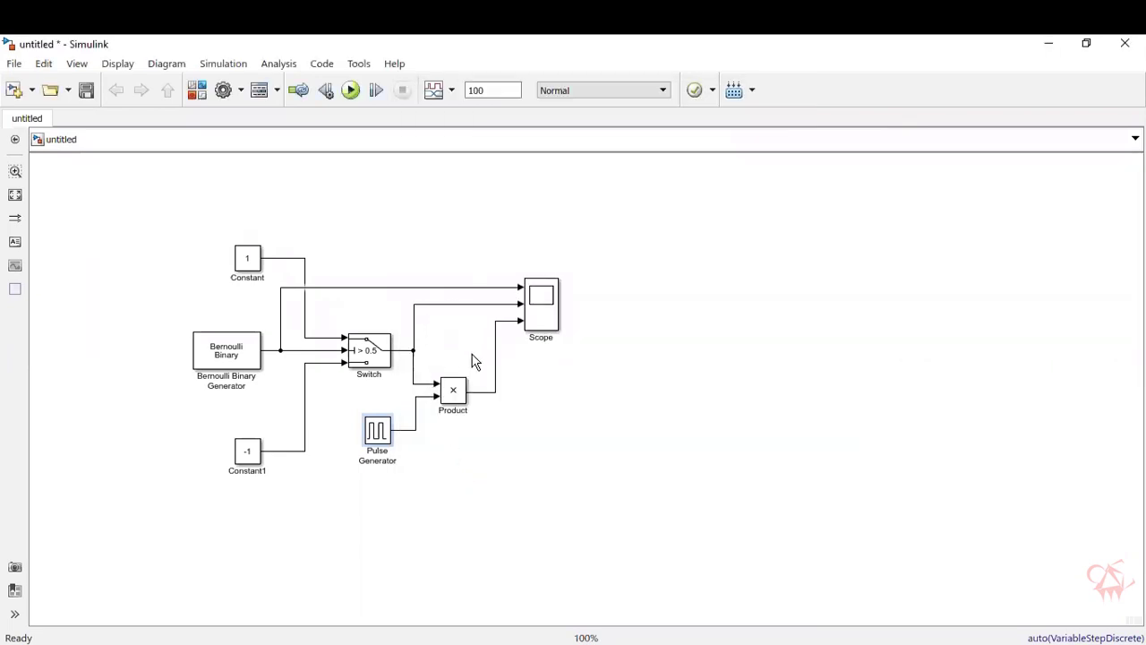
Step: Run the simulation with a stop time of 10 and open the Scope to view the resulting waveforms
{"action": "double_click", "coordinate": [499, 90]}
{"action": "type", "text": "10"}
{"action": "left_click", "coordinate": [350, 94]}
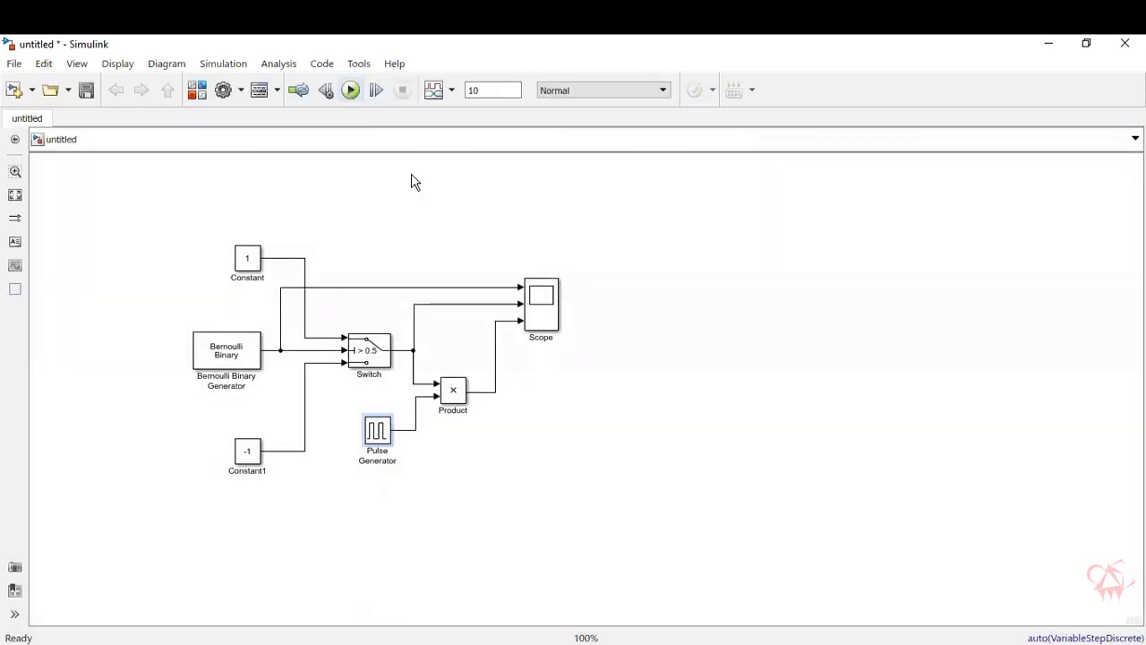
{"action": "left_click", "coordinate": [548, 320]}
{"action": "double_click", "coordinate": [548, 320]}
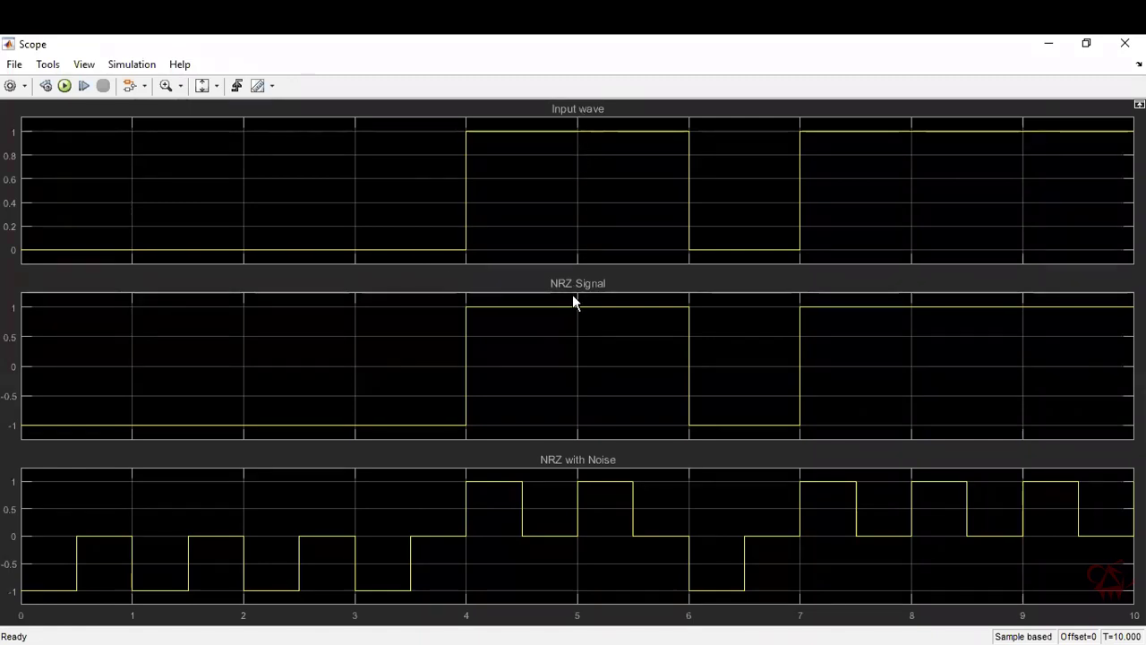
{"action": "left_click", "coordinate": [15, 65]}
{"action": "left_click", "coordinate": [15, 64]}
{"action": "left_click", "coordinate": [47, 64]}
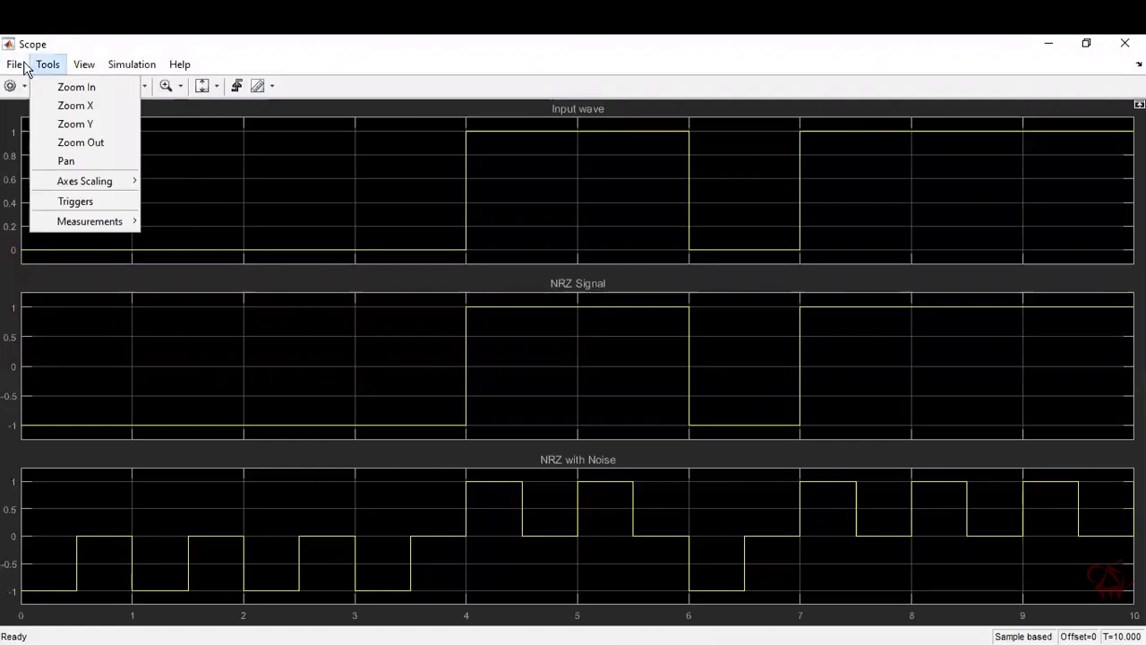
{"action": "left_click", "coordinate": [346, 127]}
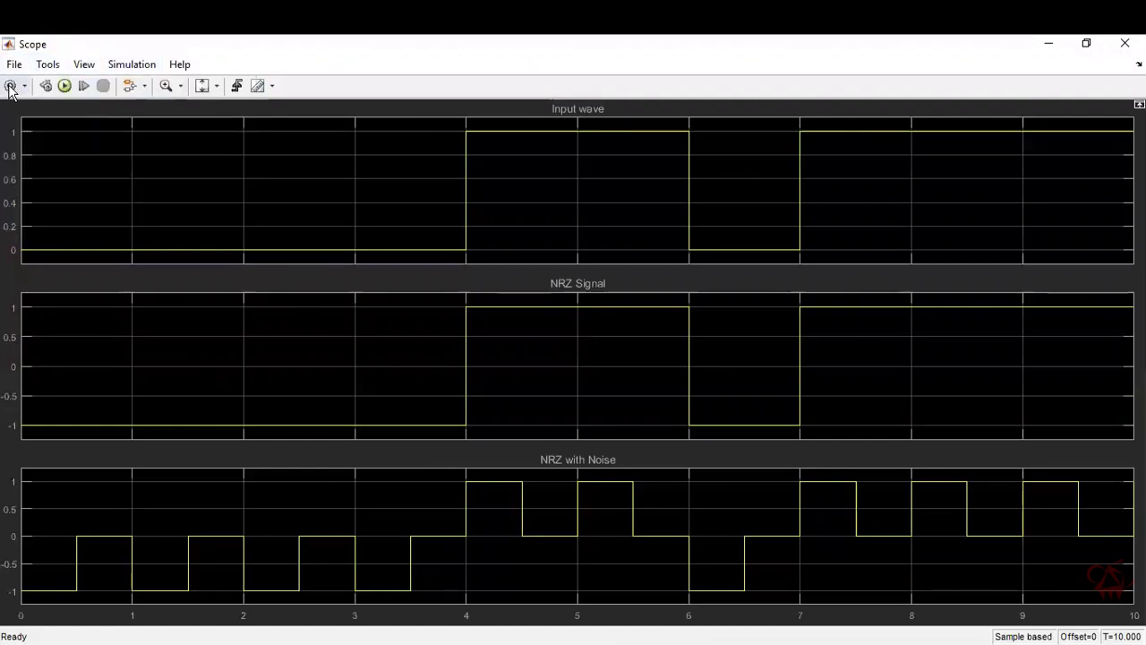
Step: Retitle the Scope's third display "RZ Signal" in its configuration properties and confirm
{"action": "left_click", "coordinate": [10, 85]}
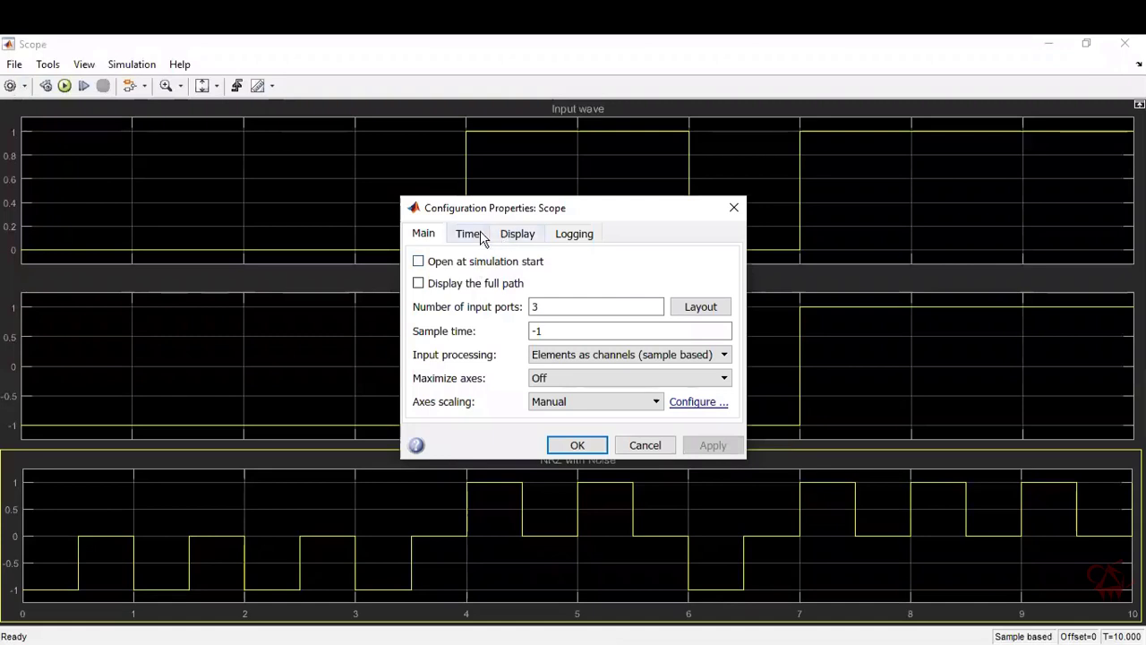
{"action": "left_click", "coordinate": [501, 236]}
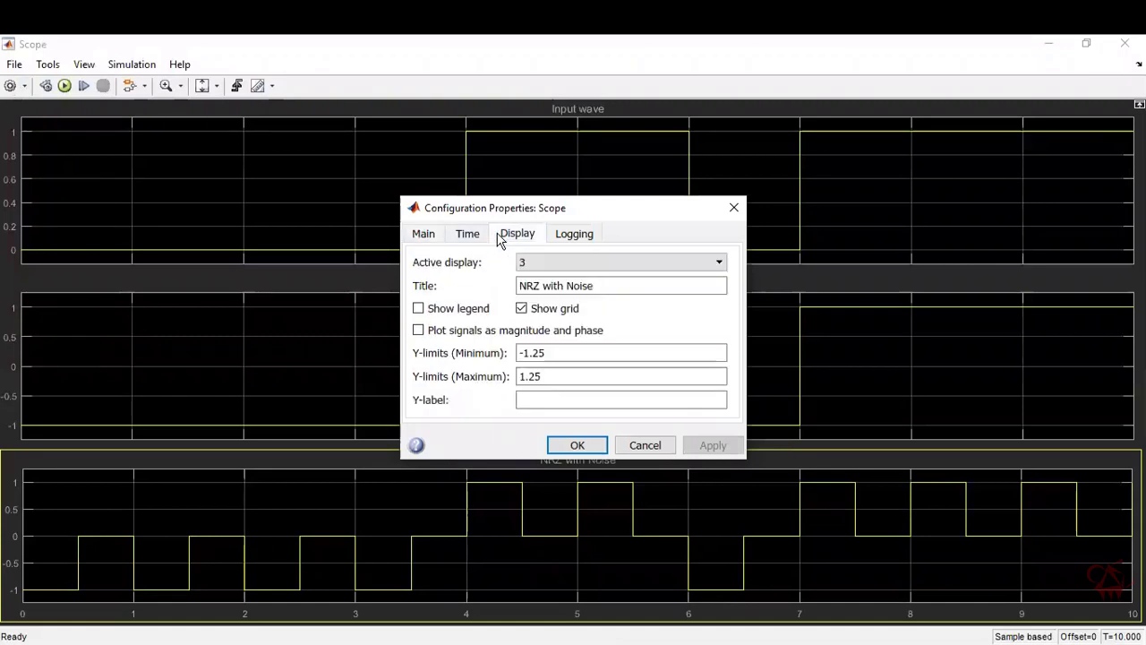
{"action": "triple_click", "coordinate": [611, 285]}
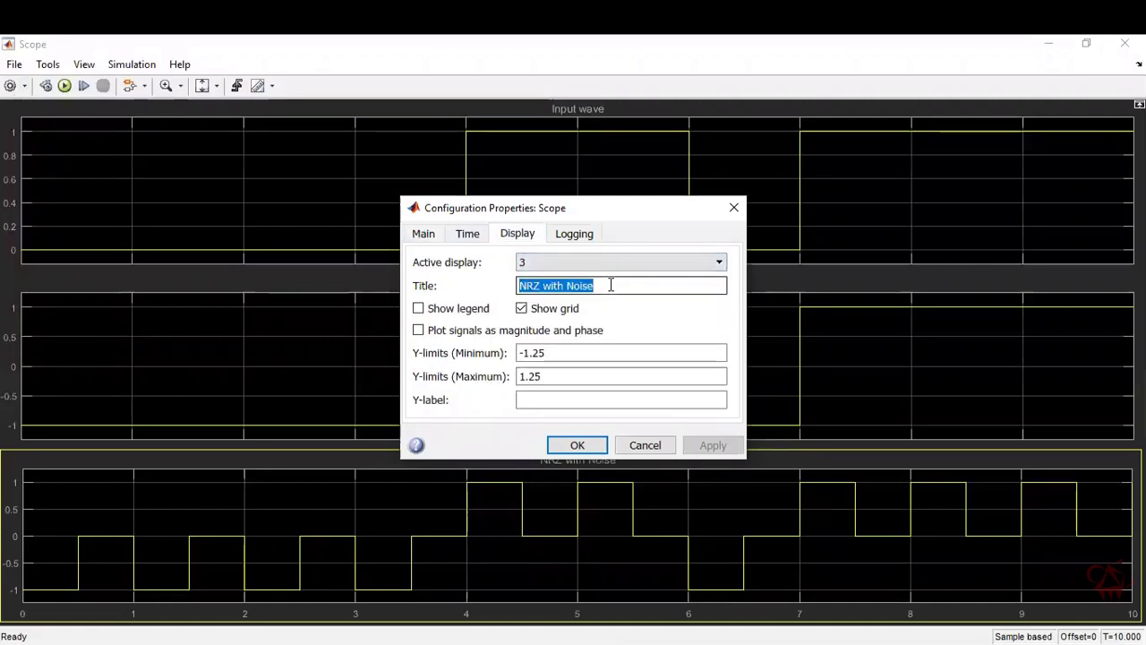
{"action": "type", "text": "RZ Sig"}
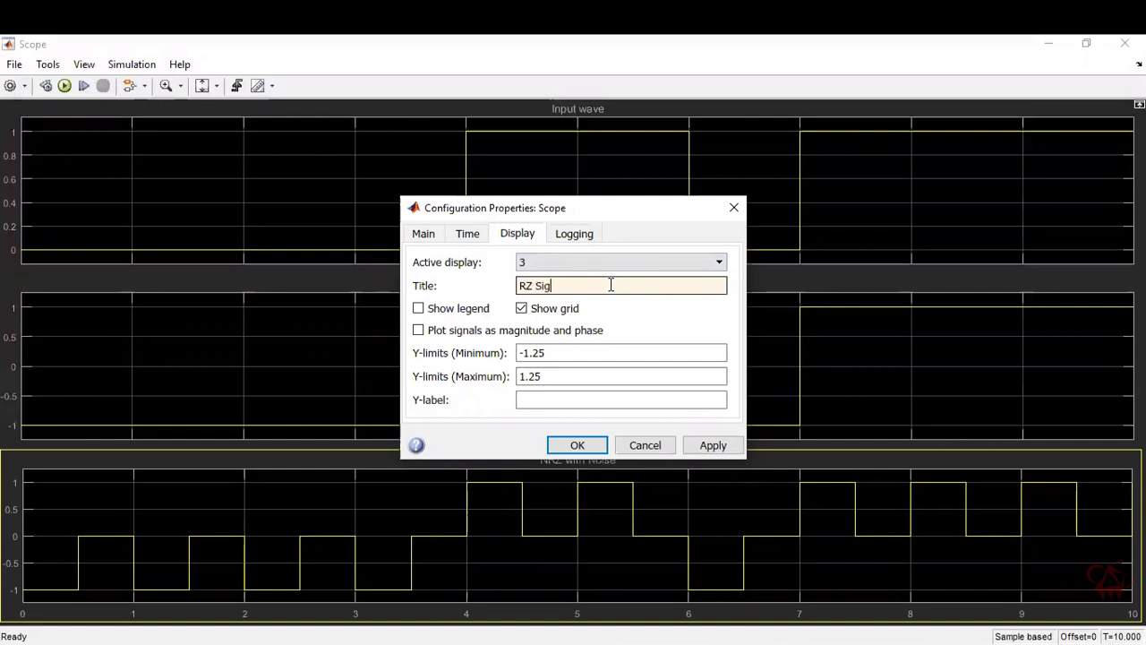
{"action": "type", "text": "nal"}
{"action": "key", "text": "Return"}
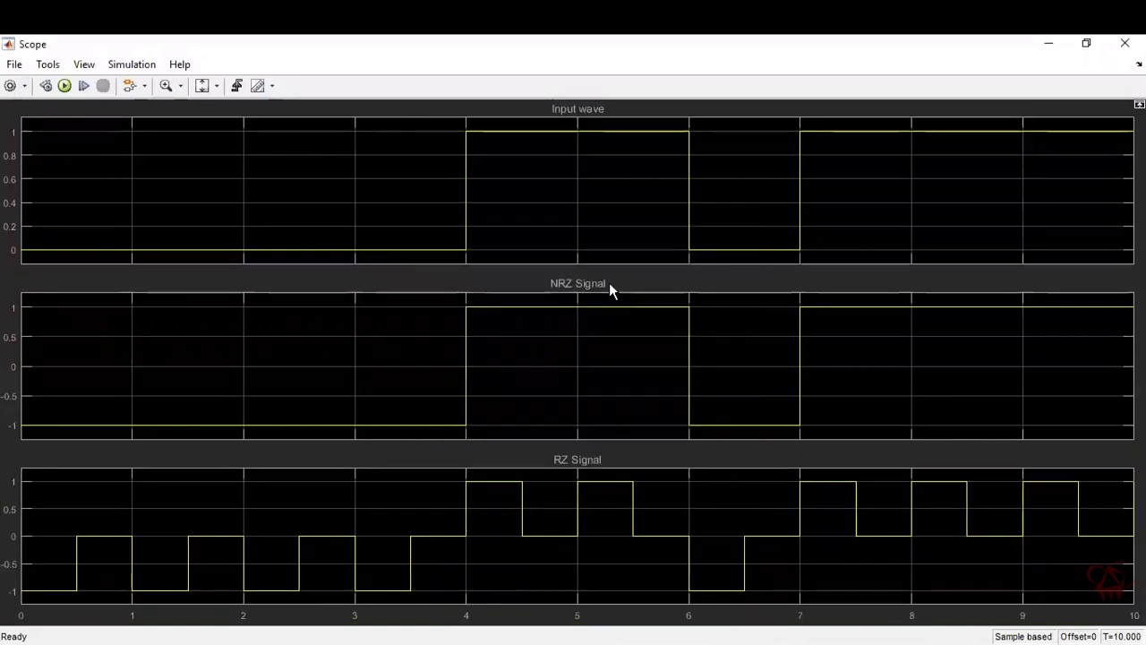